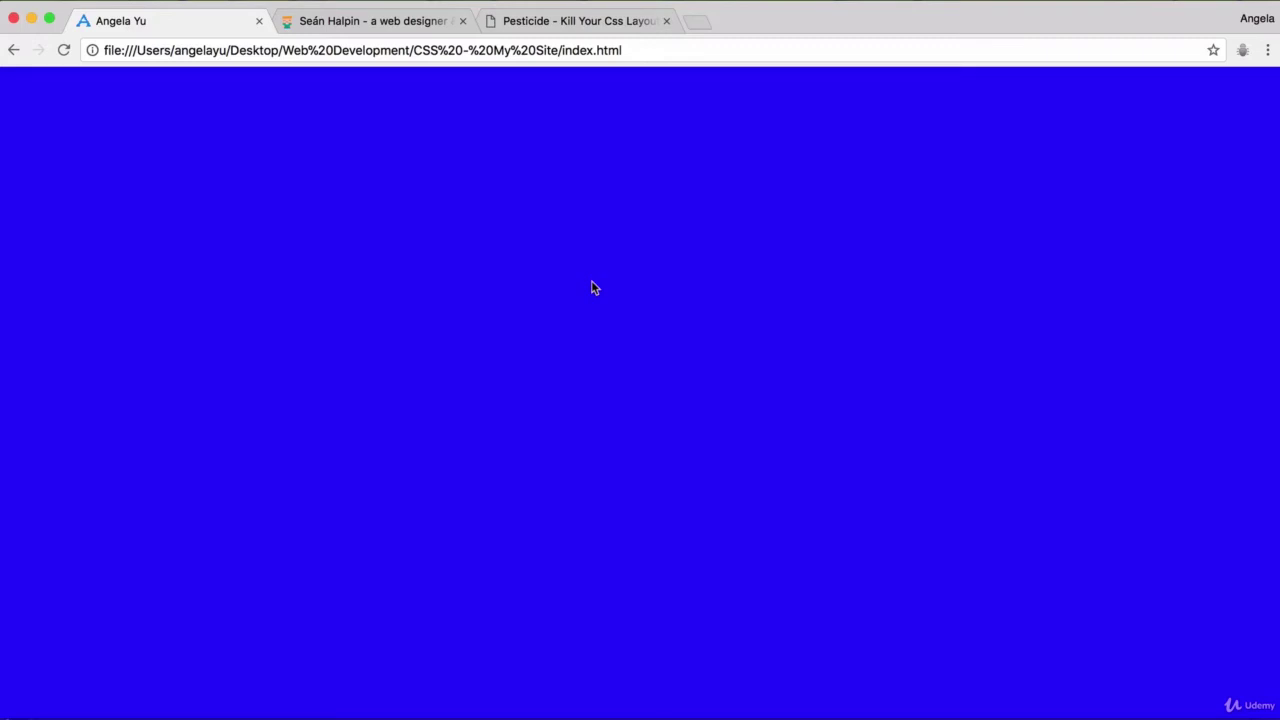
Browse the reference designer site, then return to the local page.
{"action": "left_click", "coordinate": [313, 28]}
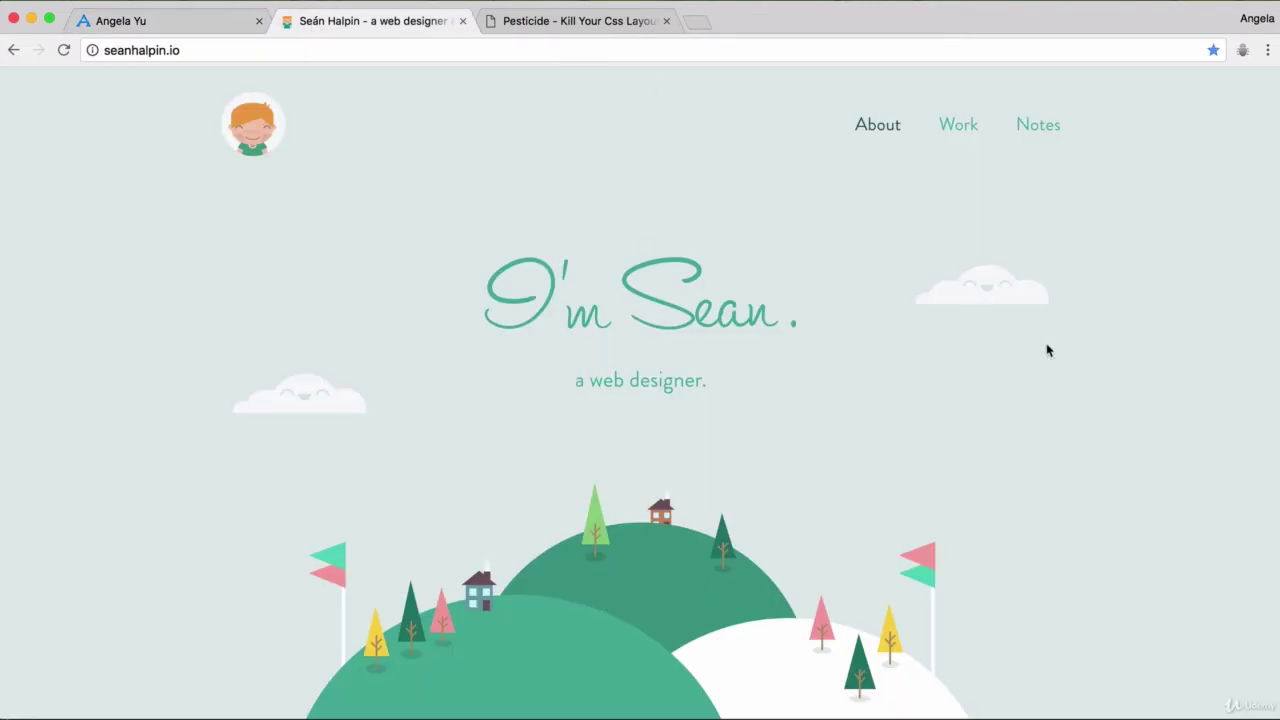
{"action": "scroll", "coordinate": [1048, 350], "scroll_direction": "down", "scroll_amount": 1}
{"action": "scroll", "coordinate": [1048, 350], "scroll_direction": "down", "scroll_amount": 3}
{"action": "scroll", "coordinate": [1048, 350], "scroll_direction": "down", "scroll_amount": 5}
{"action": "scroll", "coordinate": [1048, 350], "scroll_direction": "down", "scroll_amount": 4}
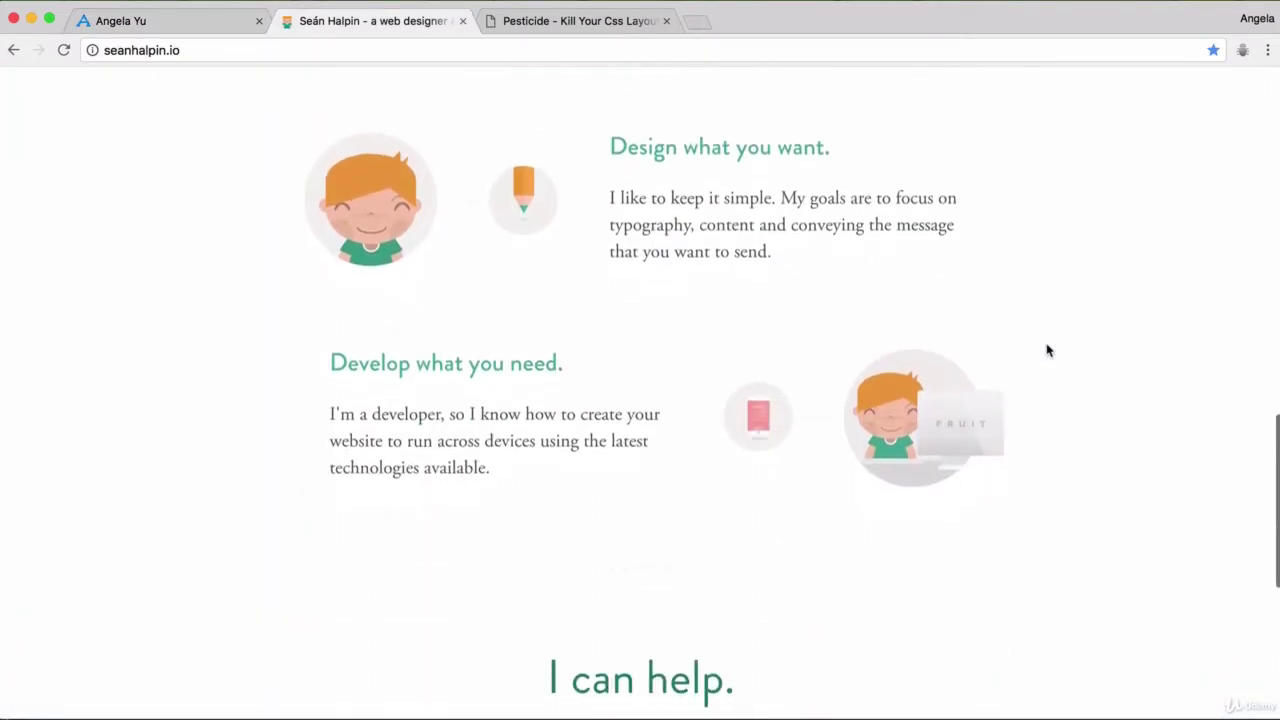
{"action": "scroll", "coordinate": [1048, 350], "scroll_direction": "up", "scroll_amount": 15}
{"action": "scroll", "coordinate": [1046, 350], "scroll_direction": "up", "scroll_amount": 2}
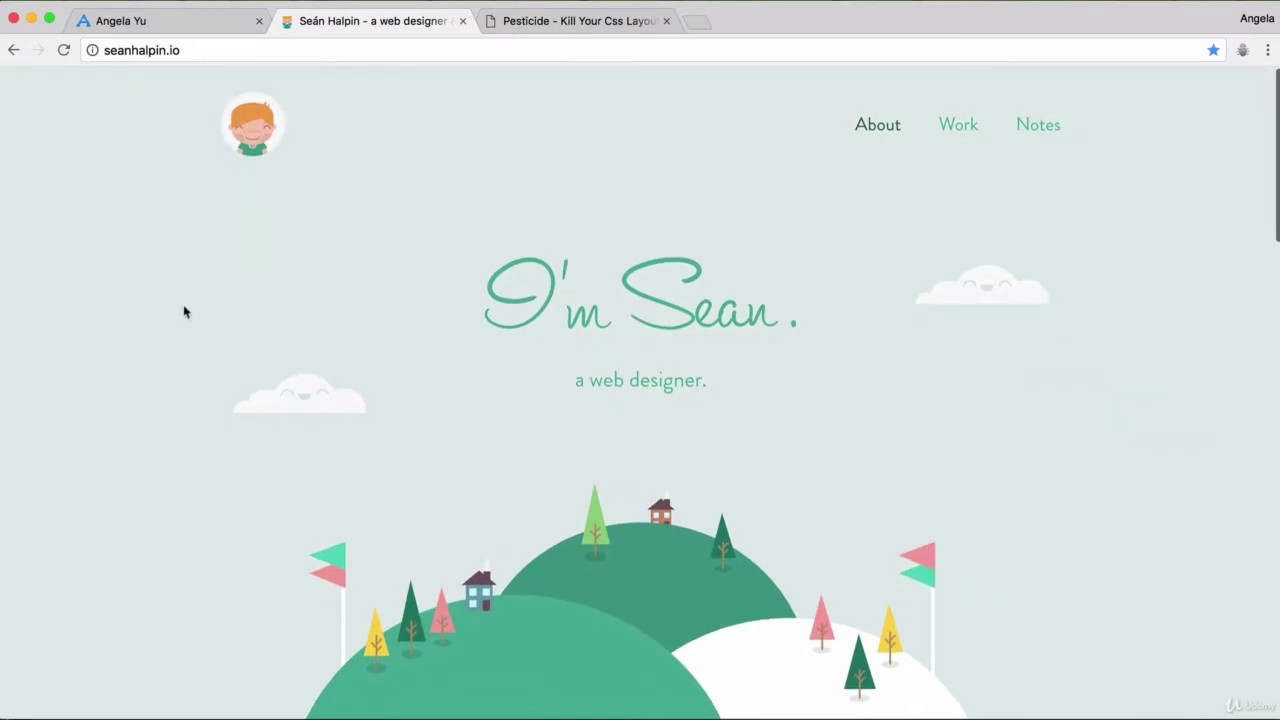
{"action": "left_click", "coordinate": [108, 30]}
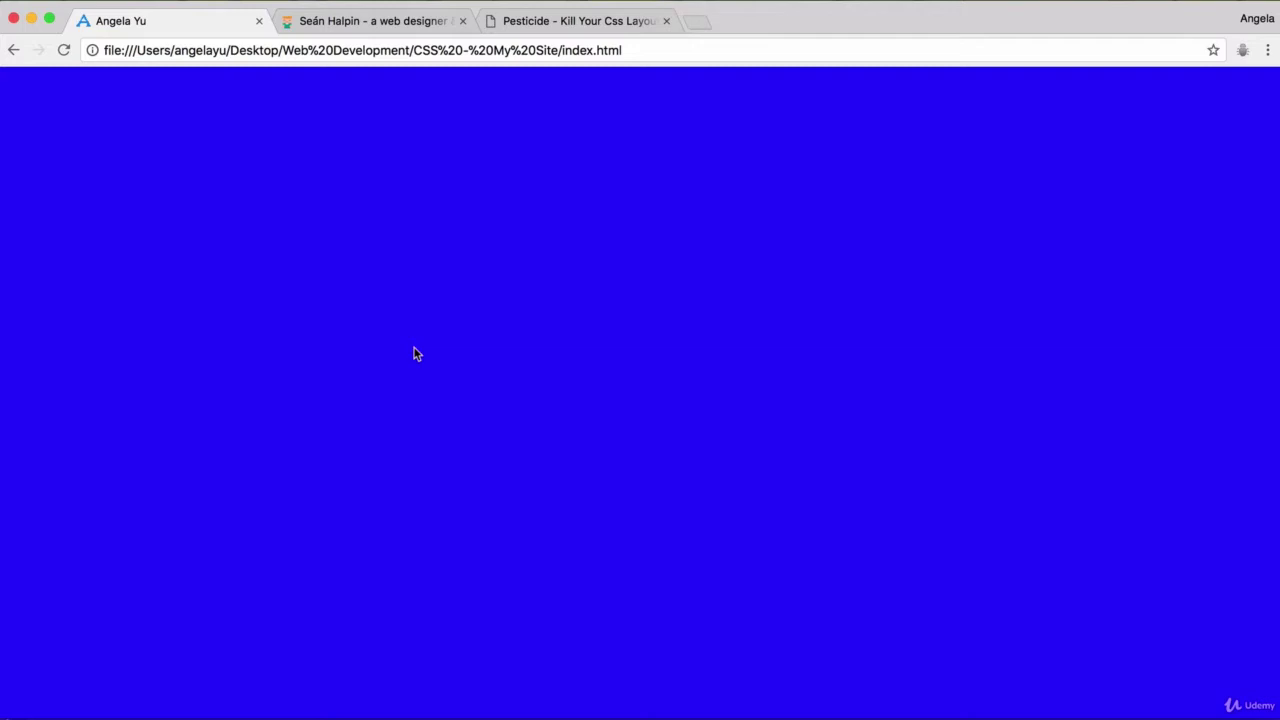
Delete the blue body rule from styles.css and save the emptied stylesheet.
{"action": "key", "text": "super+Tab"}
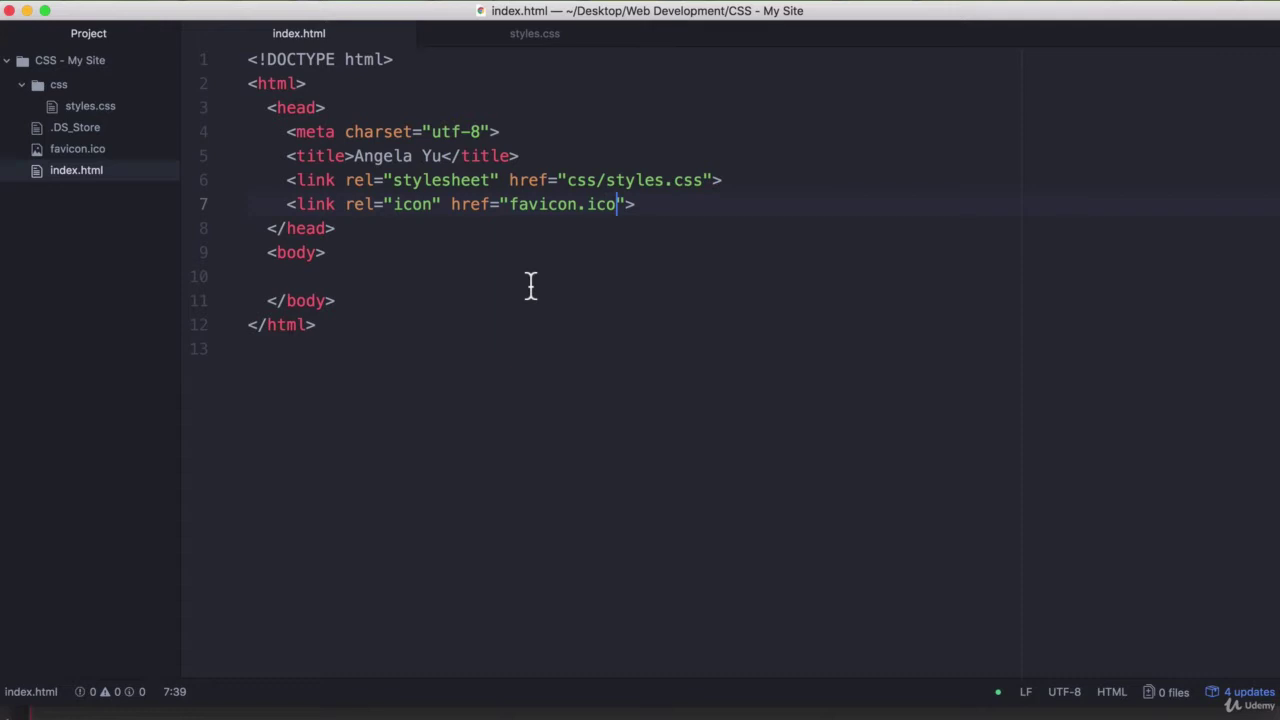
{"action": "left_click", "coordinate": [517, 35]}
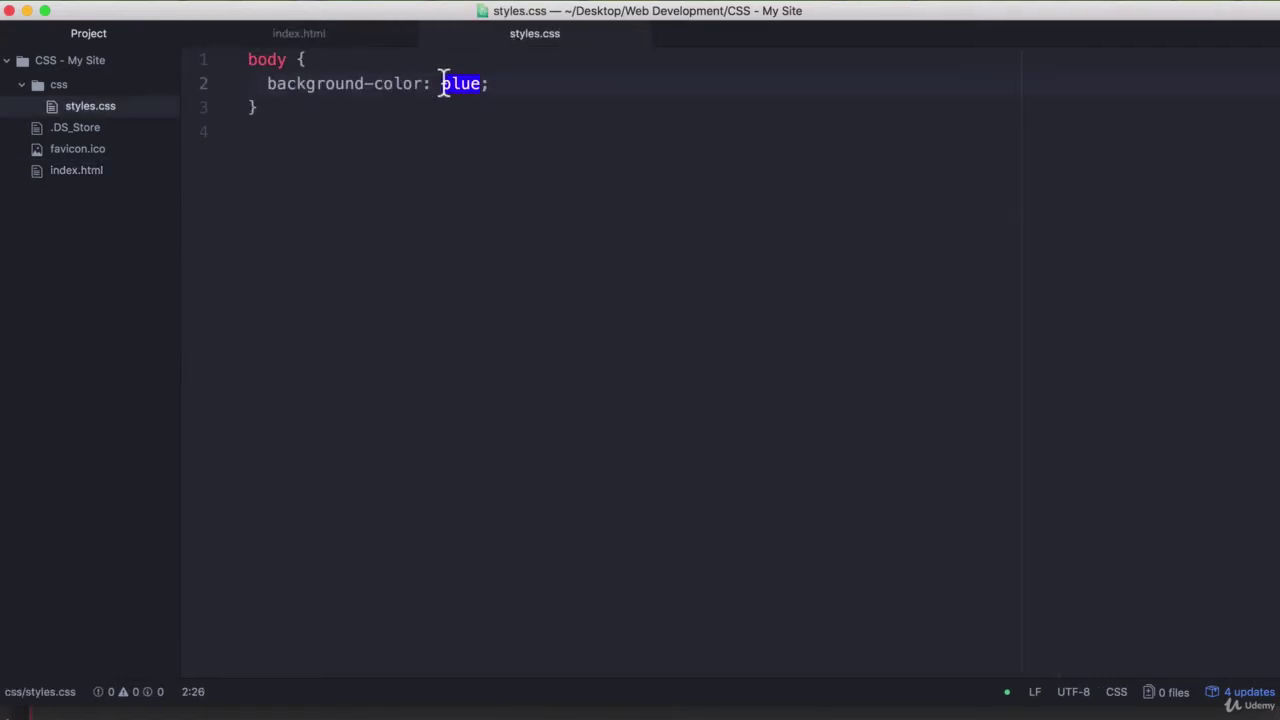
{"action": "double_click", "coordinate": [460, 84]}
{"action": "key", "text": "BackSpace"}
{"action": "left_click_drag", "start_coordinate": [283, 129], "coordinate": [249, 60]}
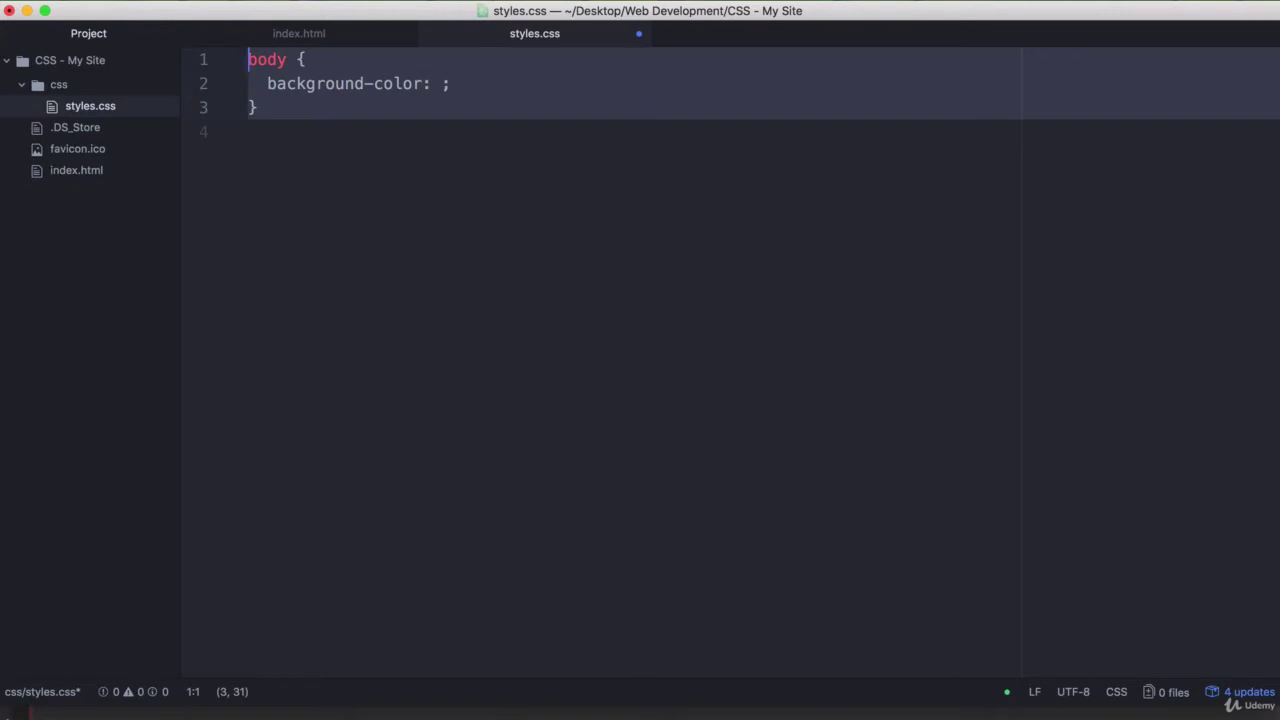
{"action": "key", "text": "BackSpace"}
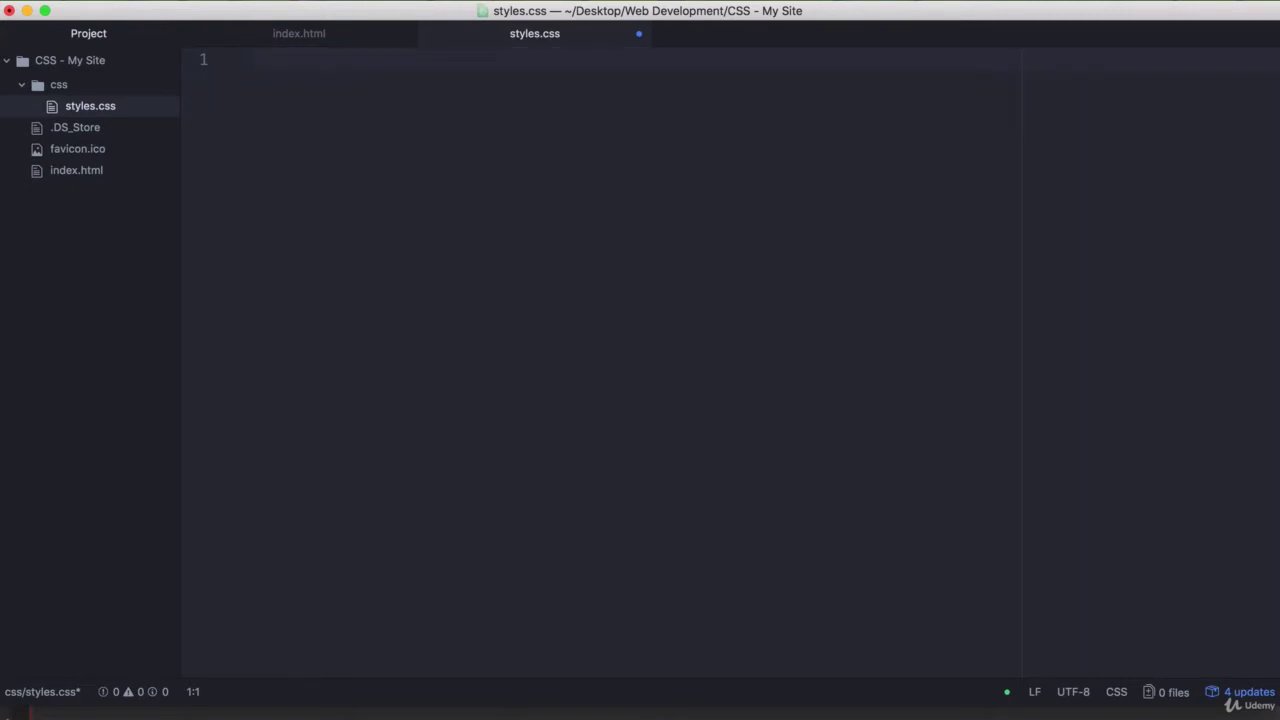
{"action": "key", "text": "ctrl+s"}
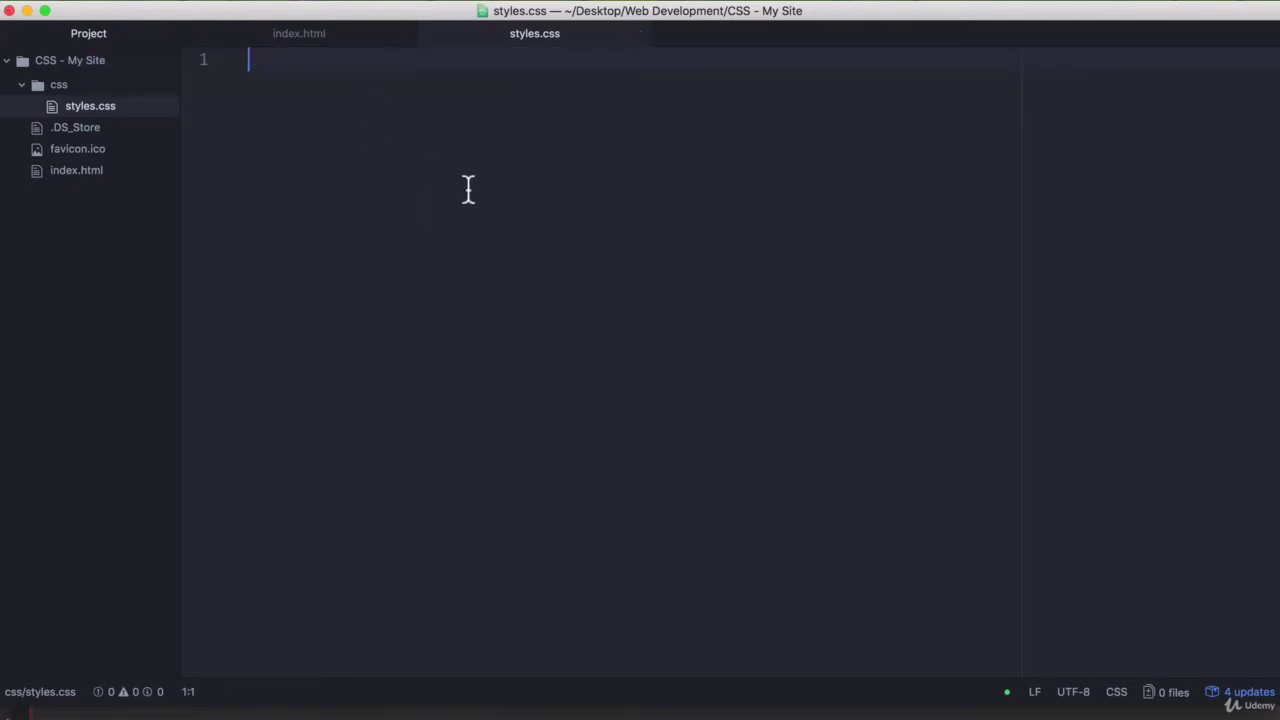
{"action": "left_click", "coordinate": [290, 35]}
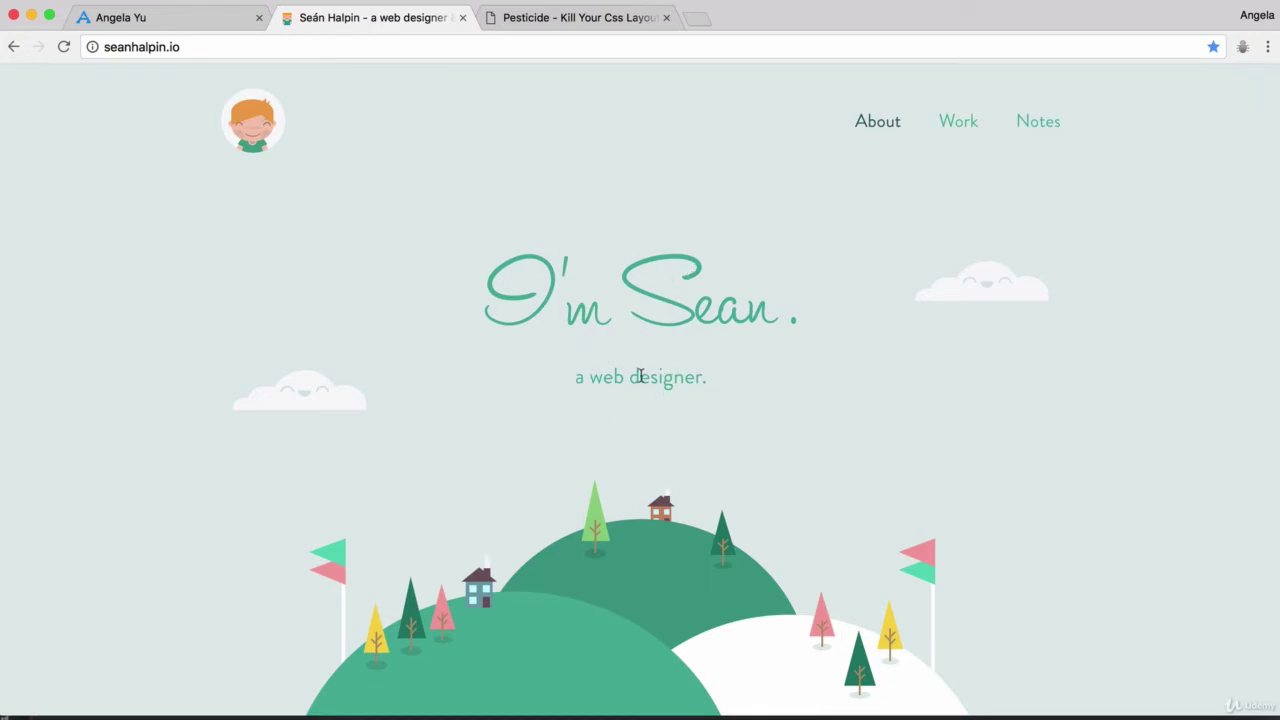
Scroll the reference site to its intro, return to the local page, then go back to Atom.
{"action": "scroll", "coordinate": [641, 376], "scroll_direction": "down", "scroll_amount": 1}
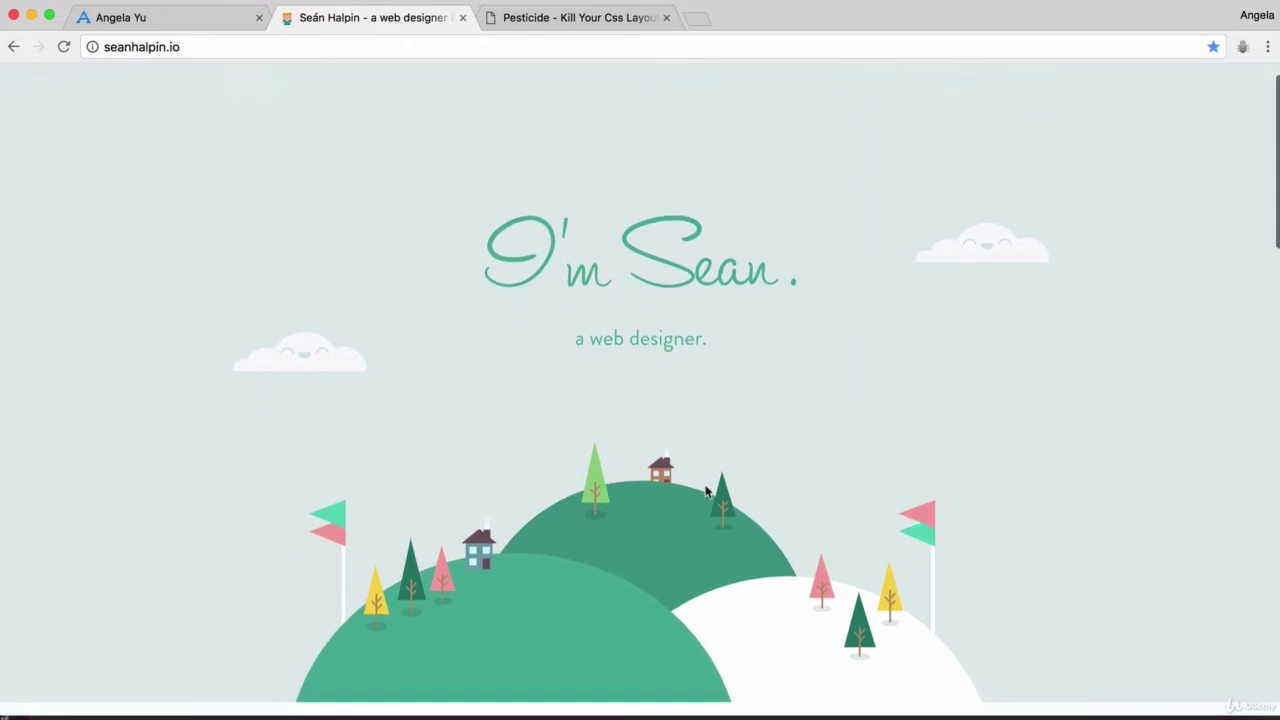
{"action": "scroll", "coordinate": [706, 491], "scroll_direction": "down", "scroll_amount": 5}
{"action": "scroll", "coordinate": [706, 491], "scroll_direction": "down", "scroll_amount": 3}
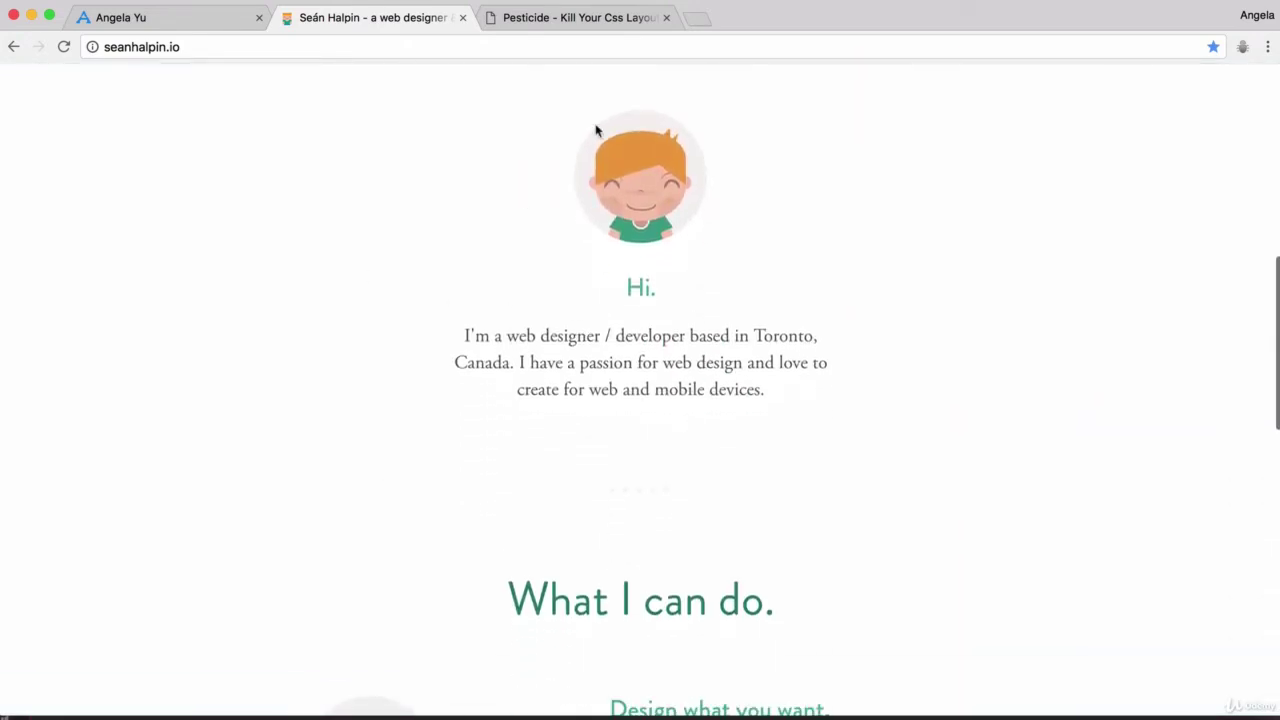
{"action": "left_click", "coordinate": [140, 18]}
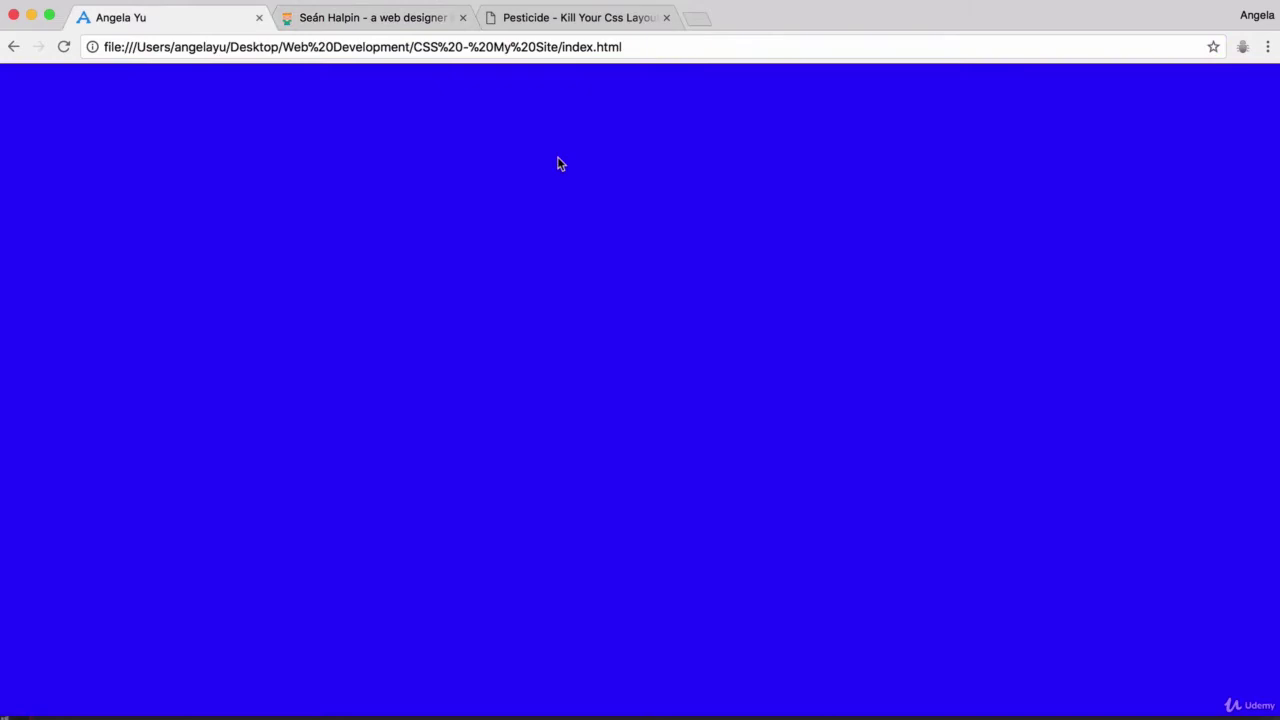
{"action": "key", "text": "super+Tab"}
Add an h1 heading with the author's name inside index.html's body.
{"action": "left_click", "coordinate": [331, 303]}
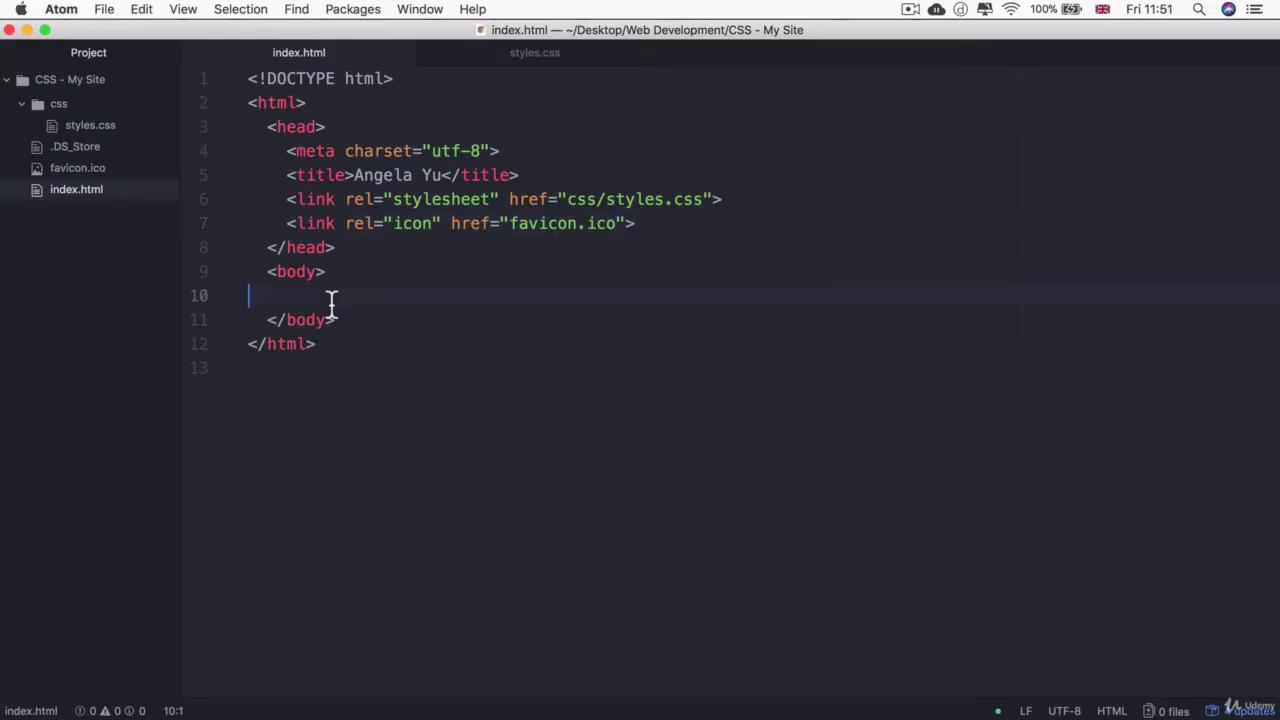
{"action": "key", "text": "Tab"}
{"action": "key", "text": "Return"}
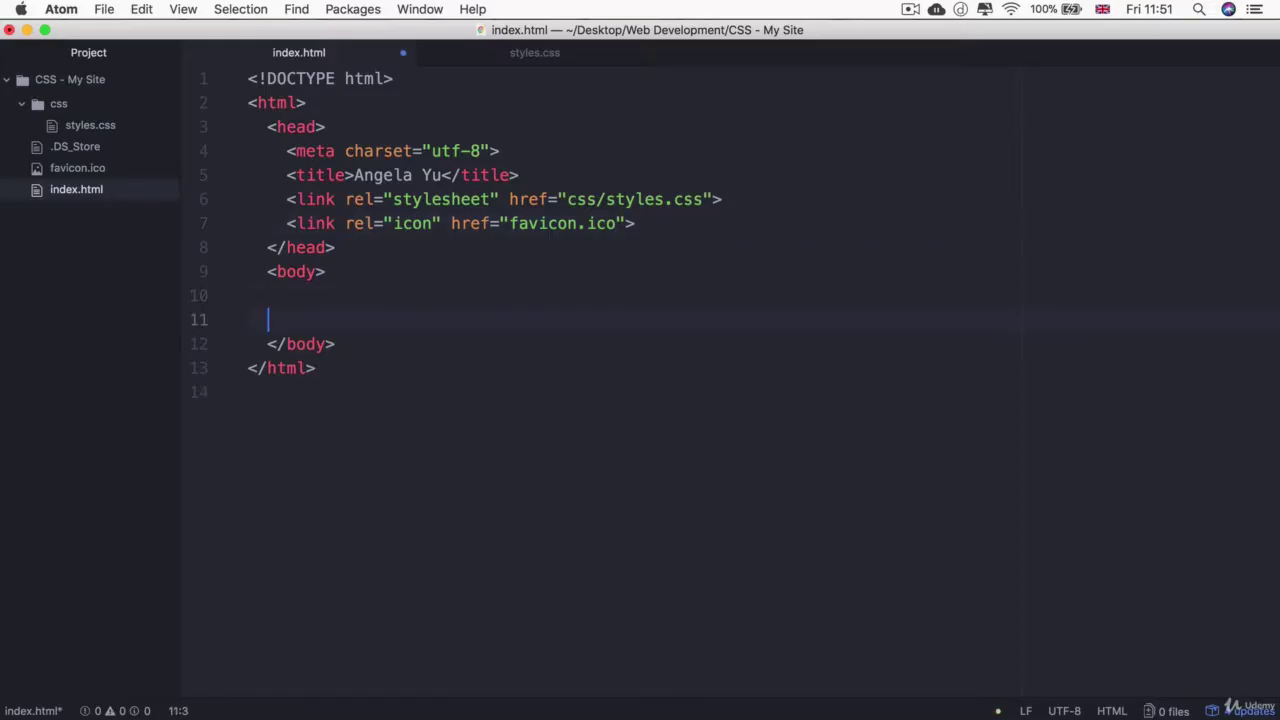
{"action": "type", "text": "h1"}
{"action": "key", "text": "Tab"}
{"action": "type", "text": "I'm Angel"}
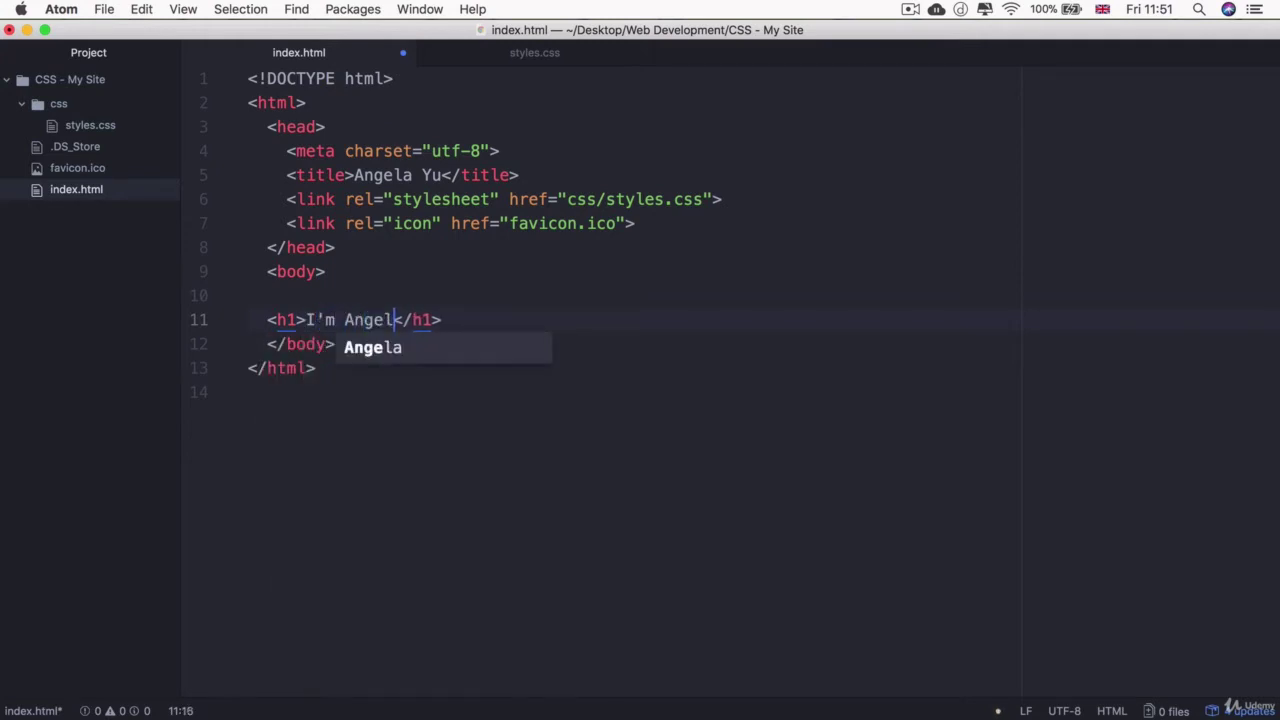
{"action": "type", "text": "a."}
Add an 'a programmer.' paragraph below the heading and save index.html.
{"action": "key", "text": "End"}
{"action": "key", "text": "Return"}
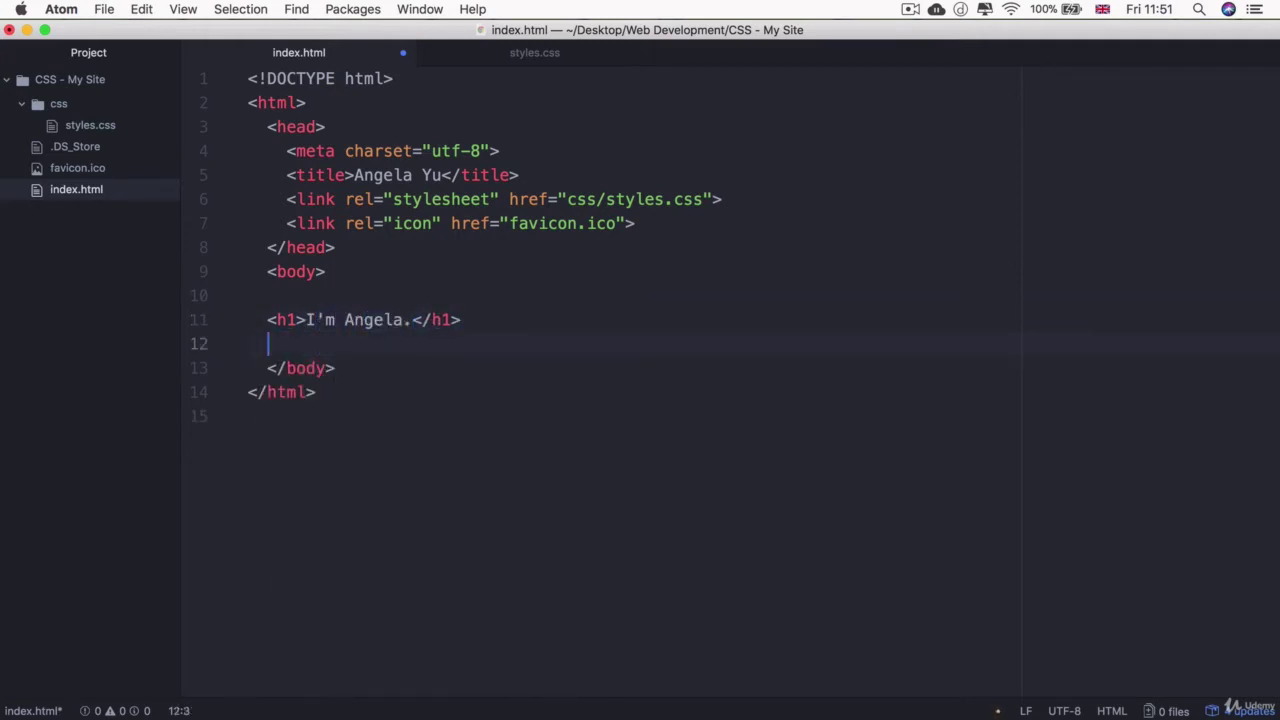
{"action": "type", "text": "p"}
{"action": "key", "text": "Tab"}
{"action": "type", "text": "a p"}
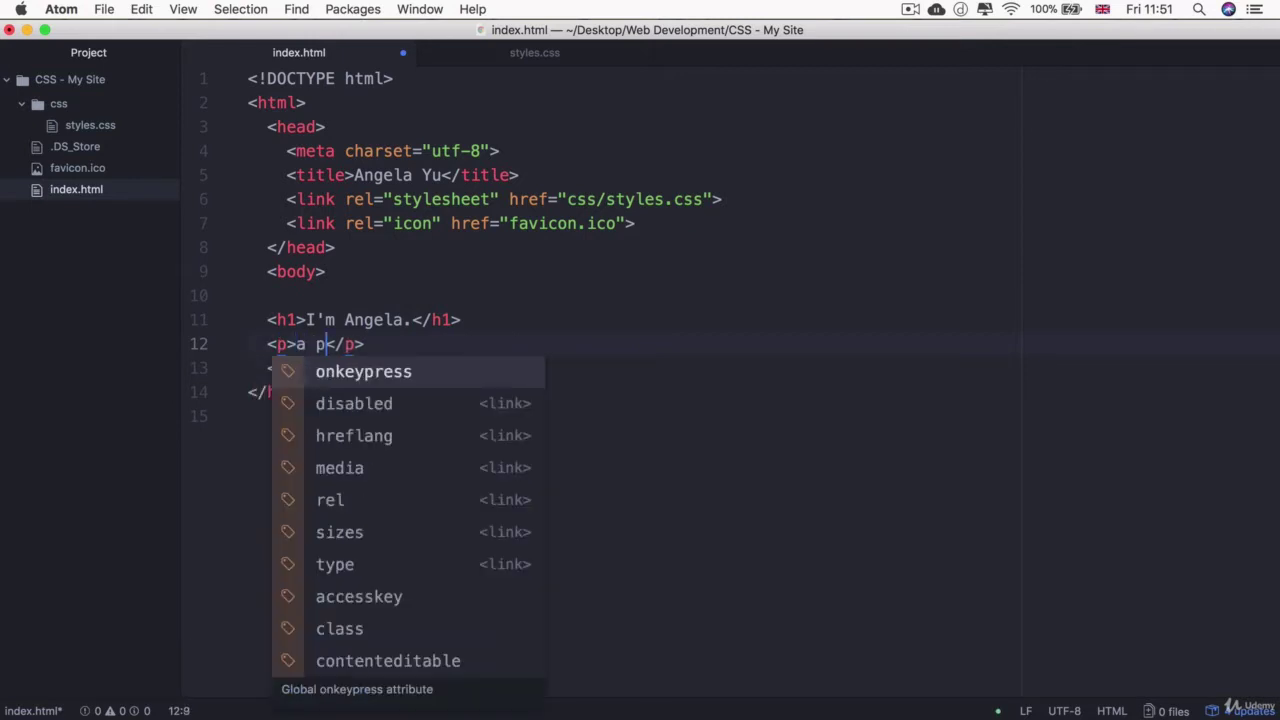
{"action": "type", "text": "rogrammer."}
{"action": "key", "text": "super+s"}
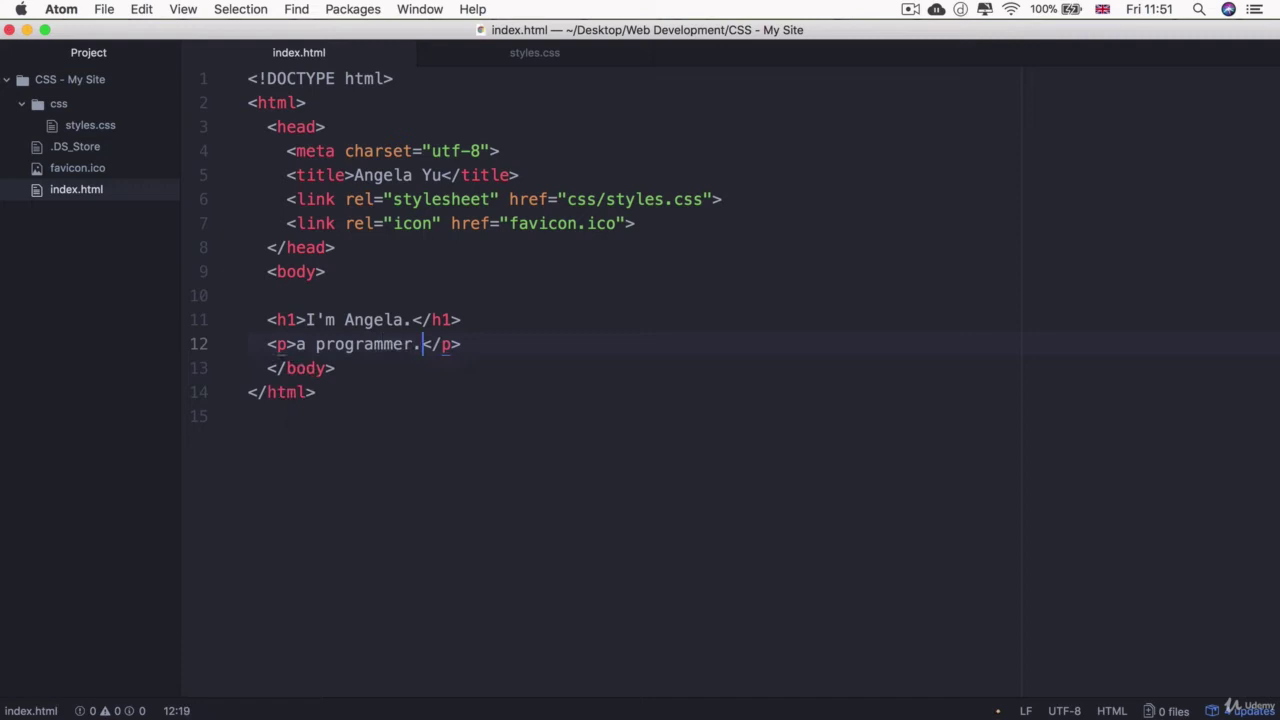
{"action": "key", "text": "super+Tab"}
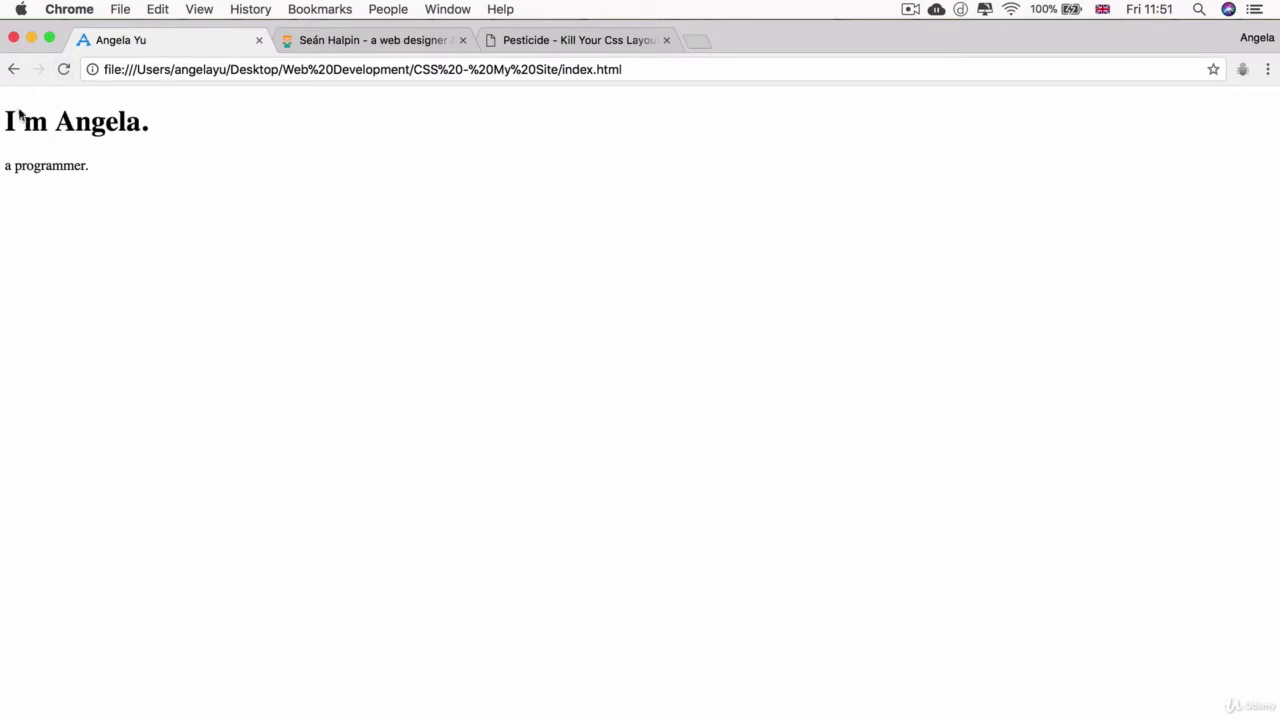
Compare with the reference site, then enable Pesticide outlines on the local page and view the Pesticide tab.
{"action": "left_click", "coordinate": [371, 40]}
{"action": "scroll", "coordinate": [620, 250], "scroll_direction": "up", "scroll_amount": 10}
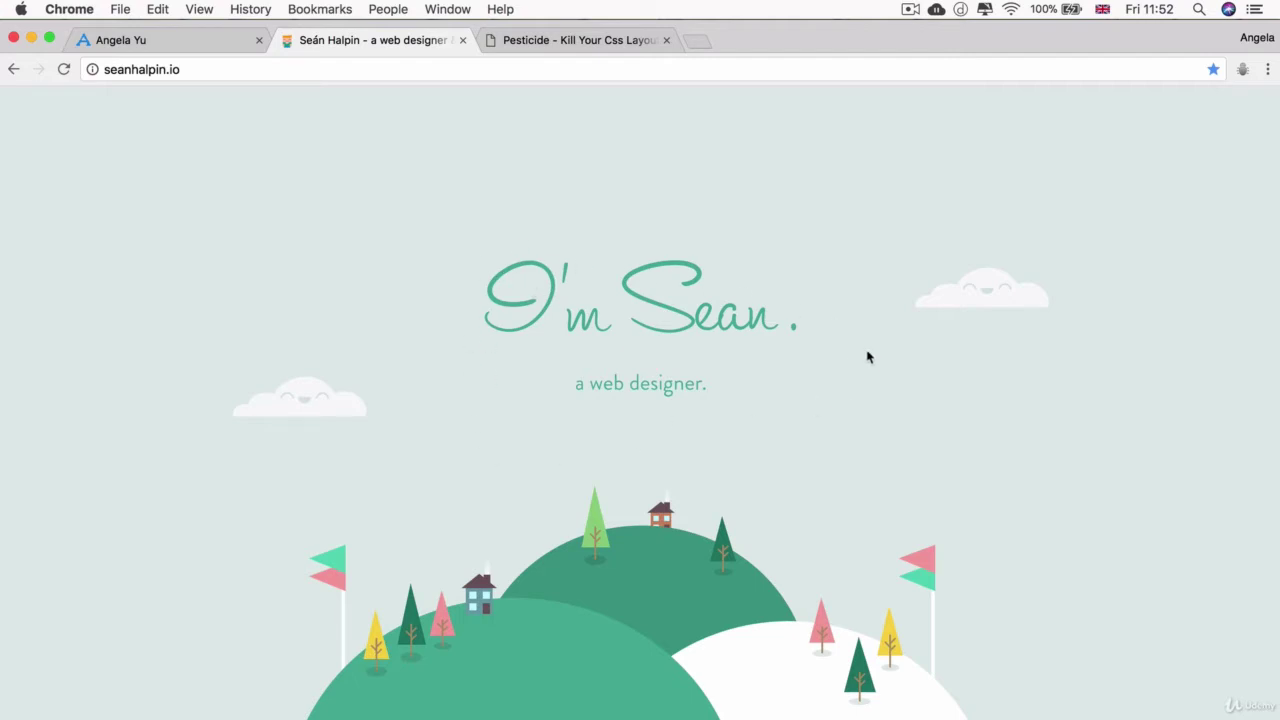
{"action": "left_click", "coordinate": [115, 42]}
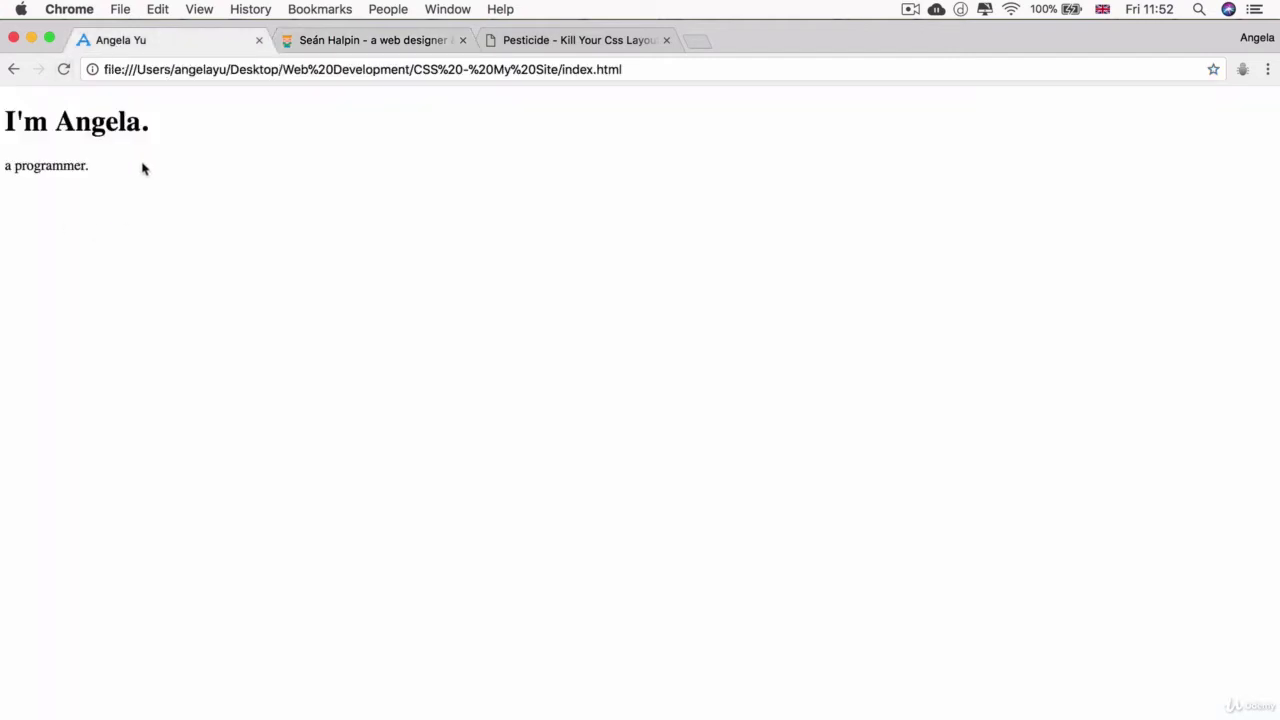
{"action": "left_click", "coordinate": [1242, 69]}
{"action": "key", "text": "ctrl+shift+Tab"}
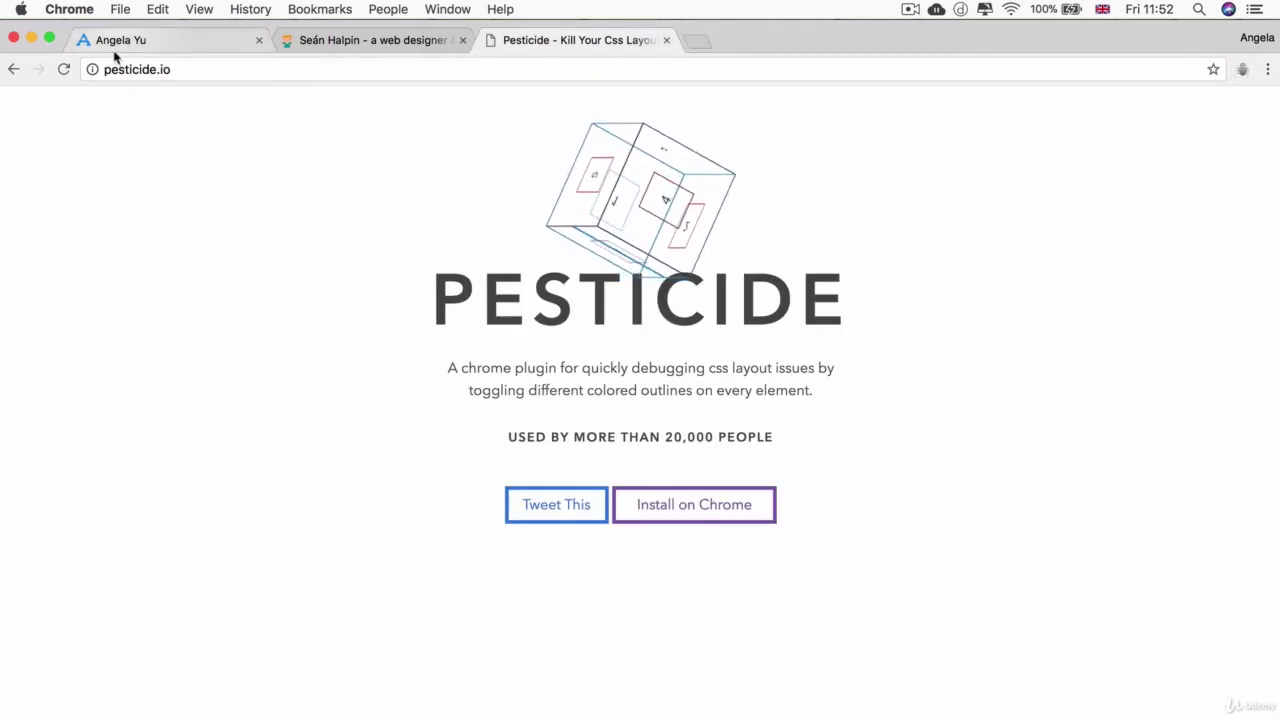
Switch between the outlined local page and the Pesticide site, ending on the local page.
{"action": "left_click", "coordinate": [115, 45]}
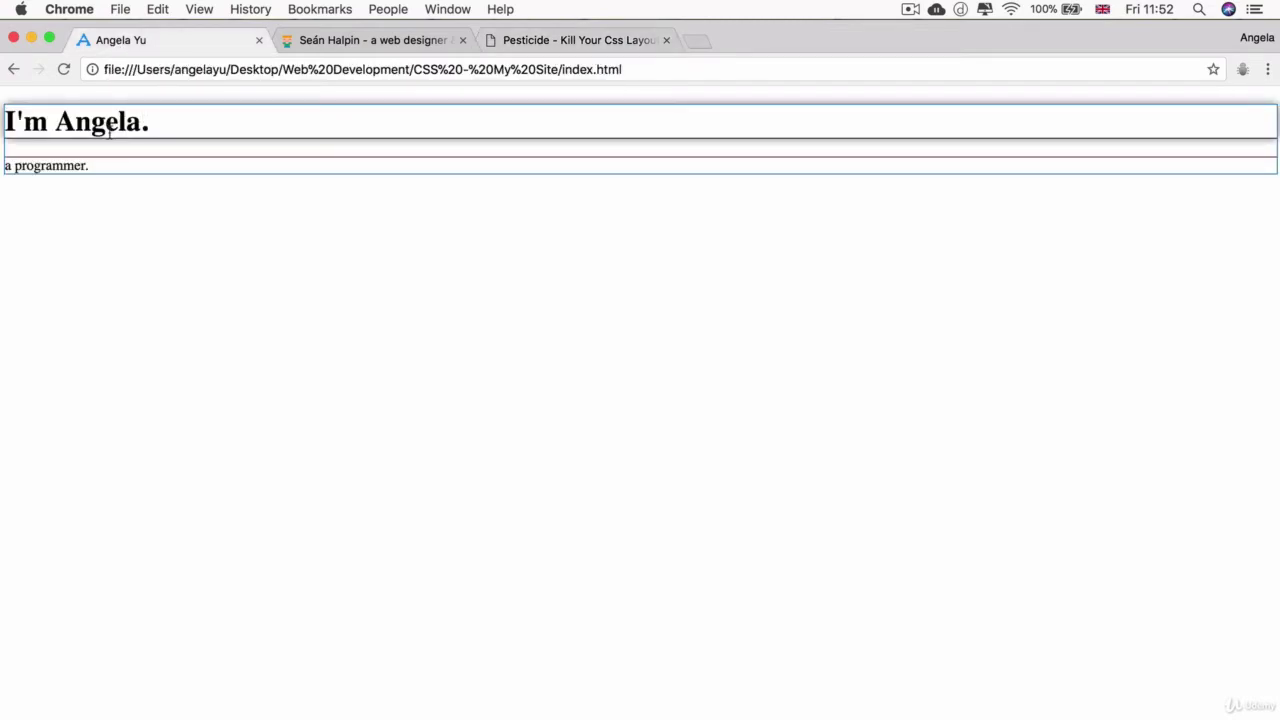
{"action": "left_click", "coordinate": [570, 48]}
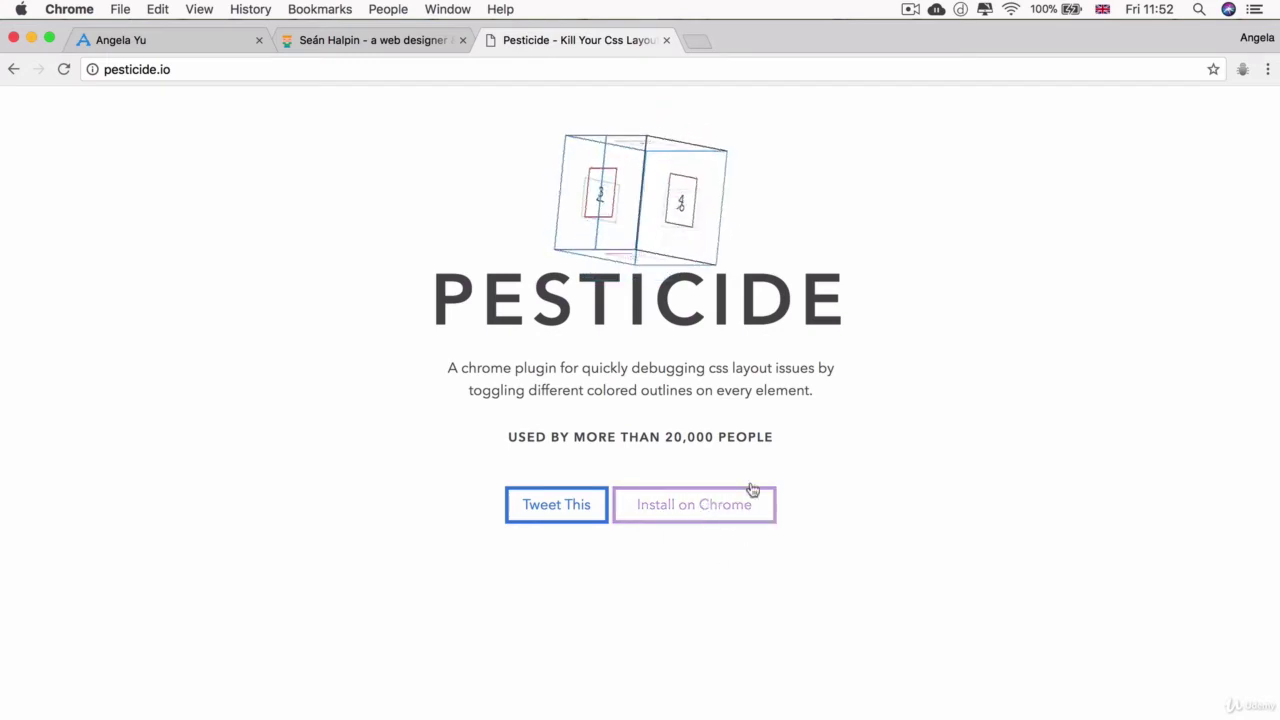
{"action": "left_click", "coordinate": [163, 38]}
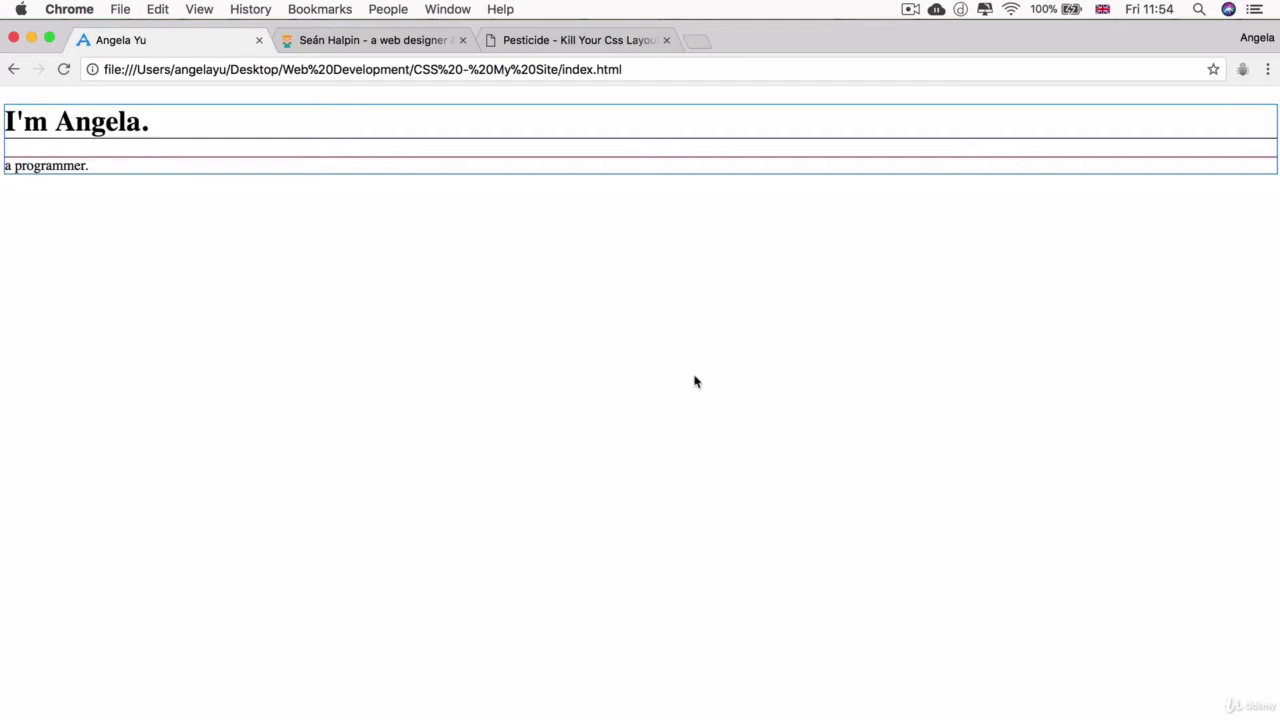
Insert an empty div with a blank class attribute above the heading in index.html and save.
{"action": "key", "text": "super+Tab"}
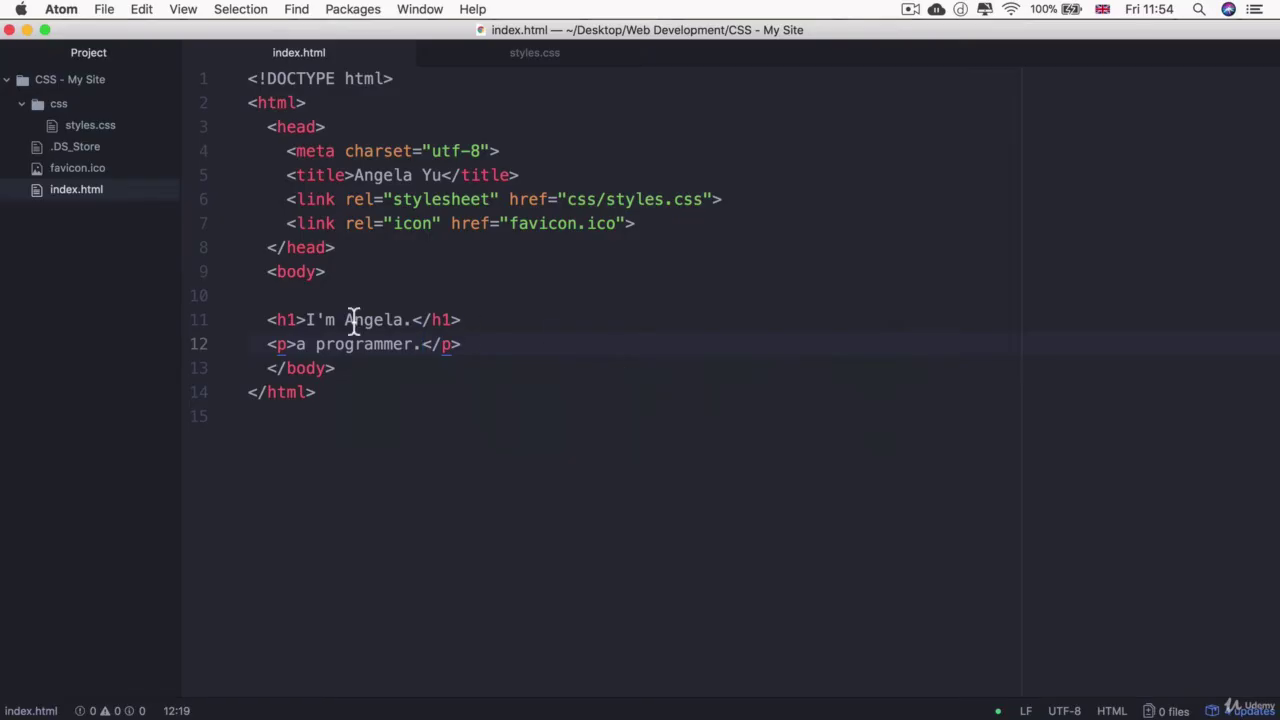
{"action": "left_click", "coordinate": [322, 298]}
{"action": "key", "text": "Tab"}
{"action": "type", "text": "di"}
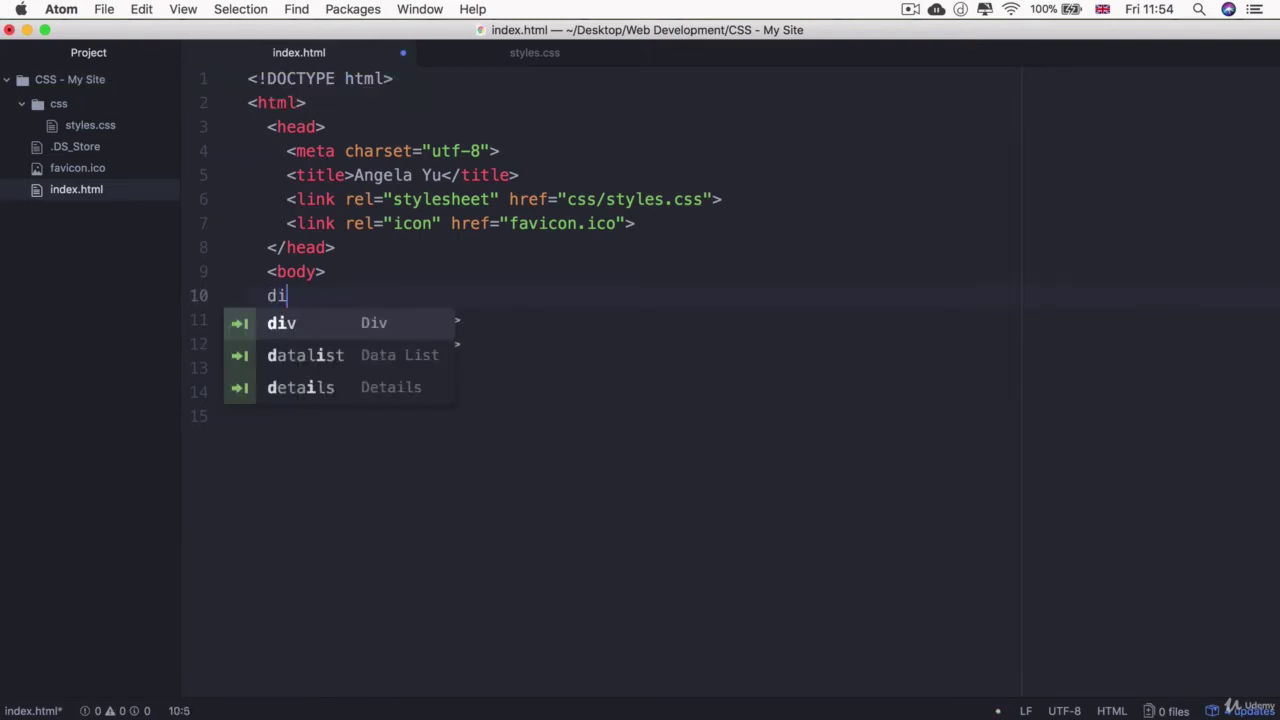
{"action": "key", "text": "Tab"}
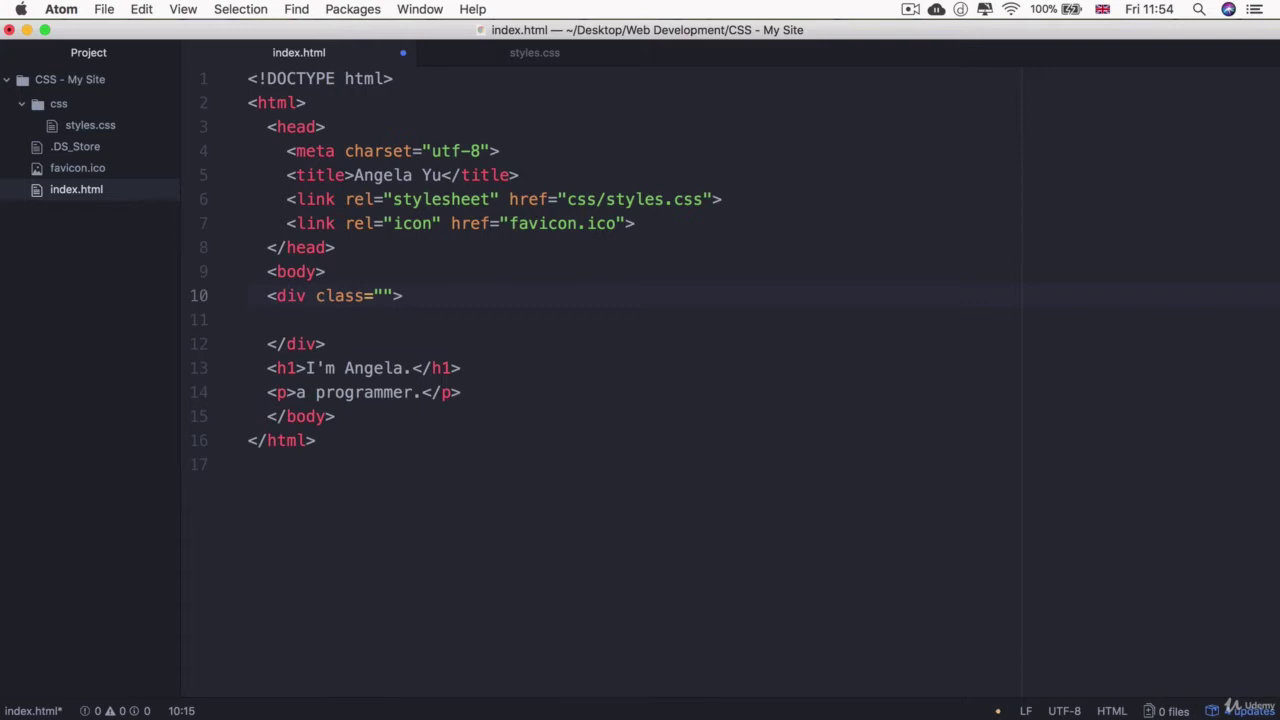
{"action": "left_click", "coordinate": [330, 316]}
{"action": "key", "text": "super+s"}
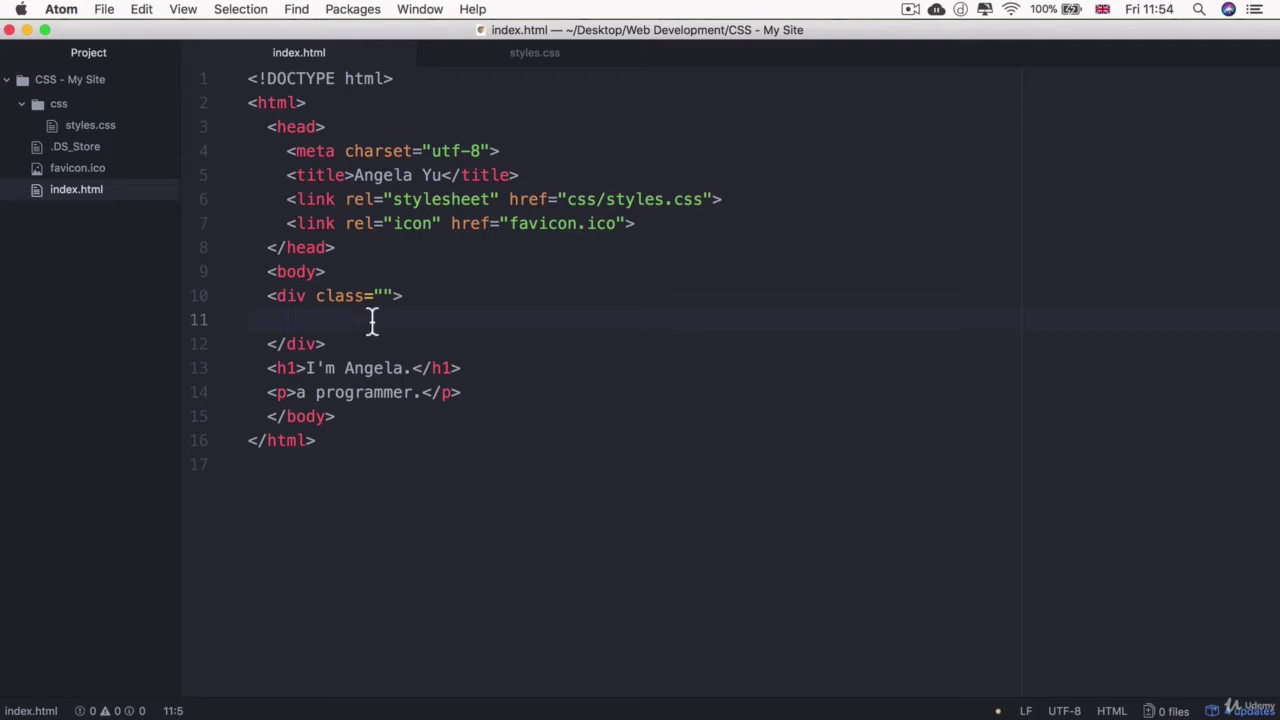
{"action": "key", "text": "super+Tab"}
{"action": "key", "text": "super+shift+Tab"}
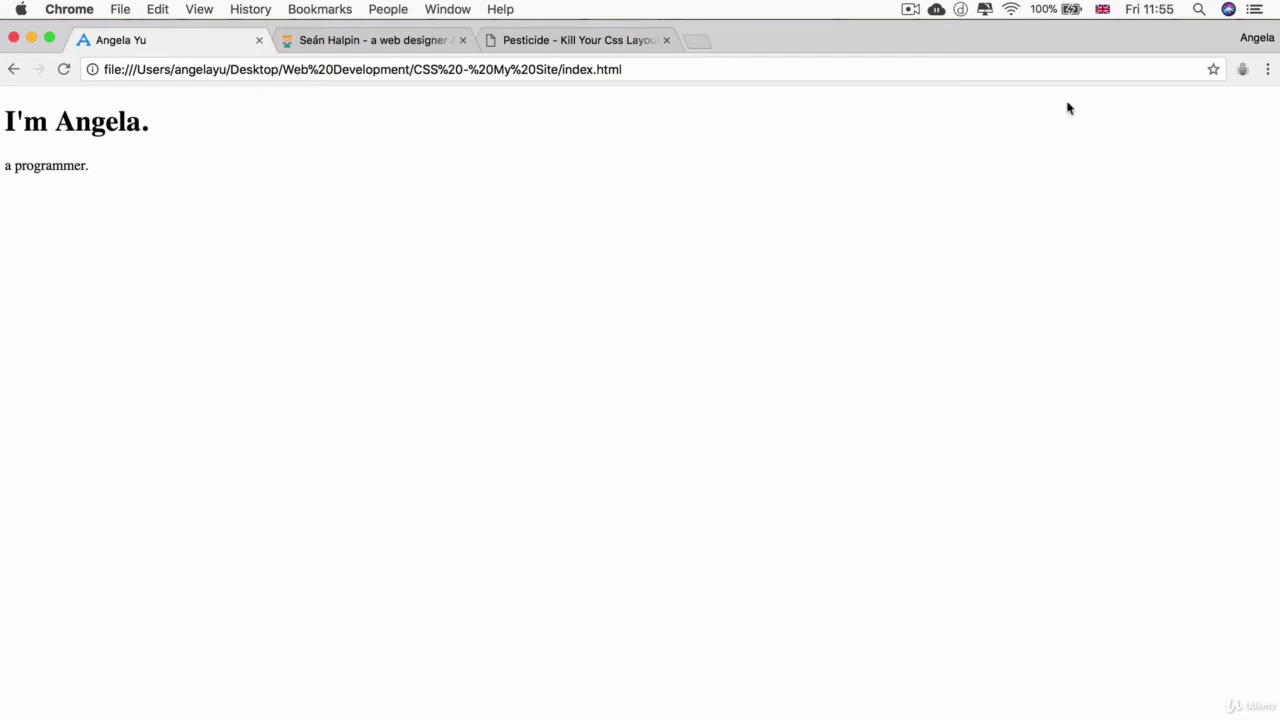
Turn on Pesticide, inspect the heading, and select the empty 1424×0 div in DevTools.
{"action": "left_click", "coordinate": [1241, 69]}
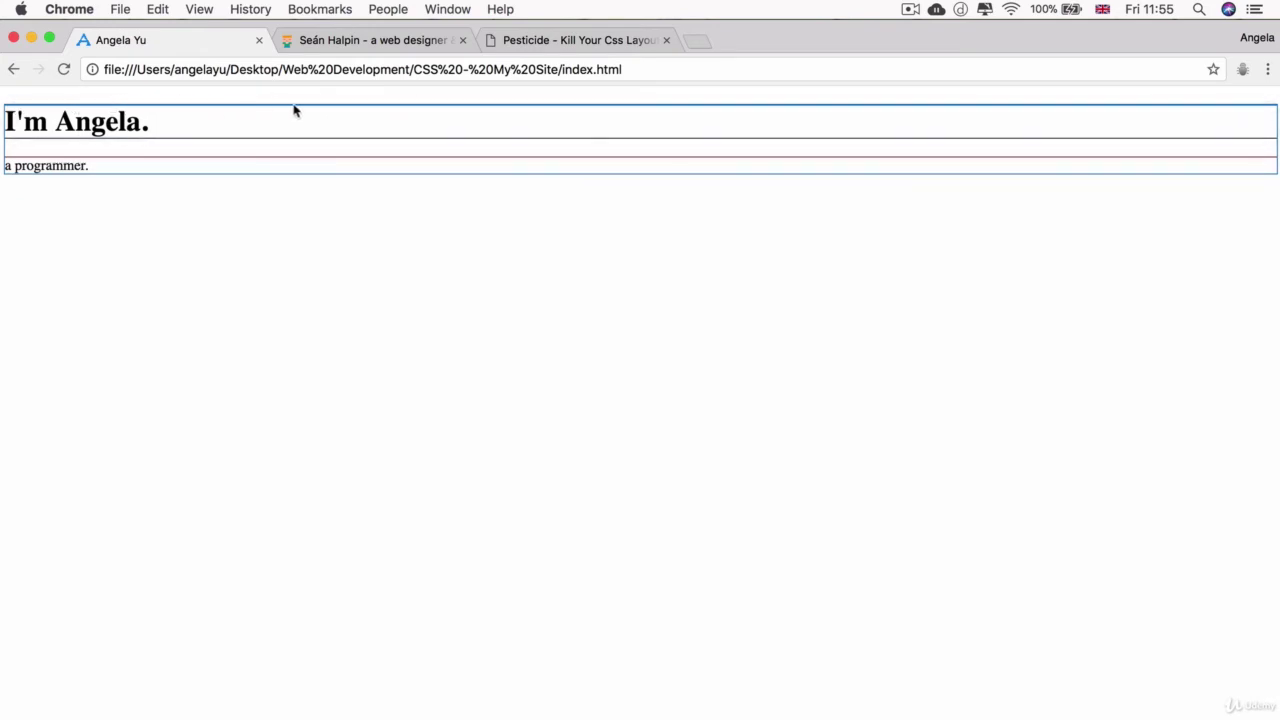
{"action": "right_click", "coordinate": [99, 105]}
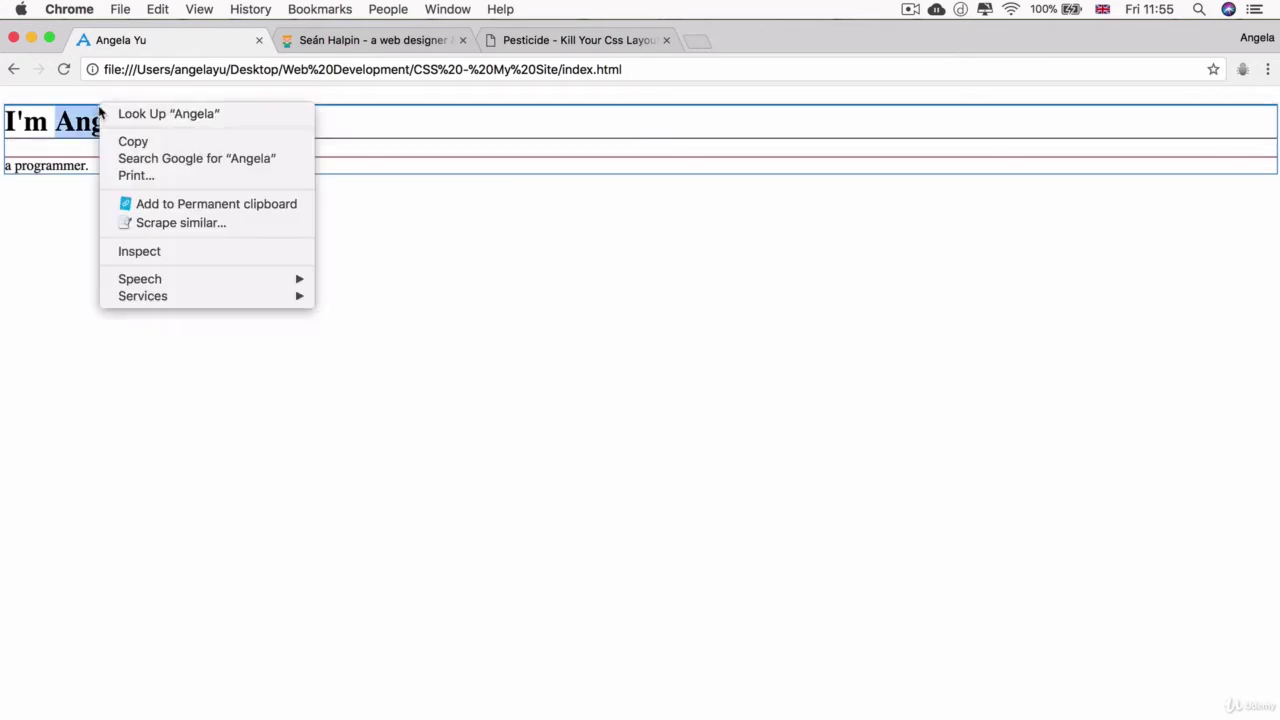
{"action": "left_click", "coordinate": [145, 254]}
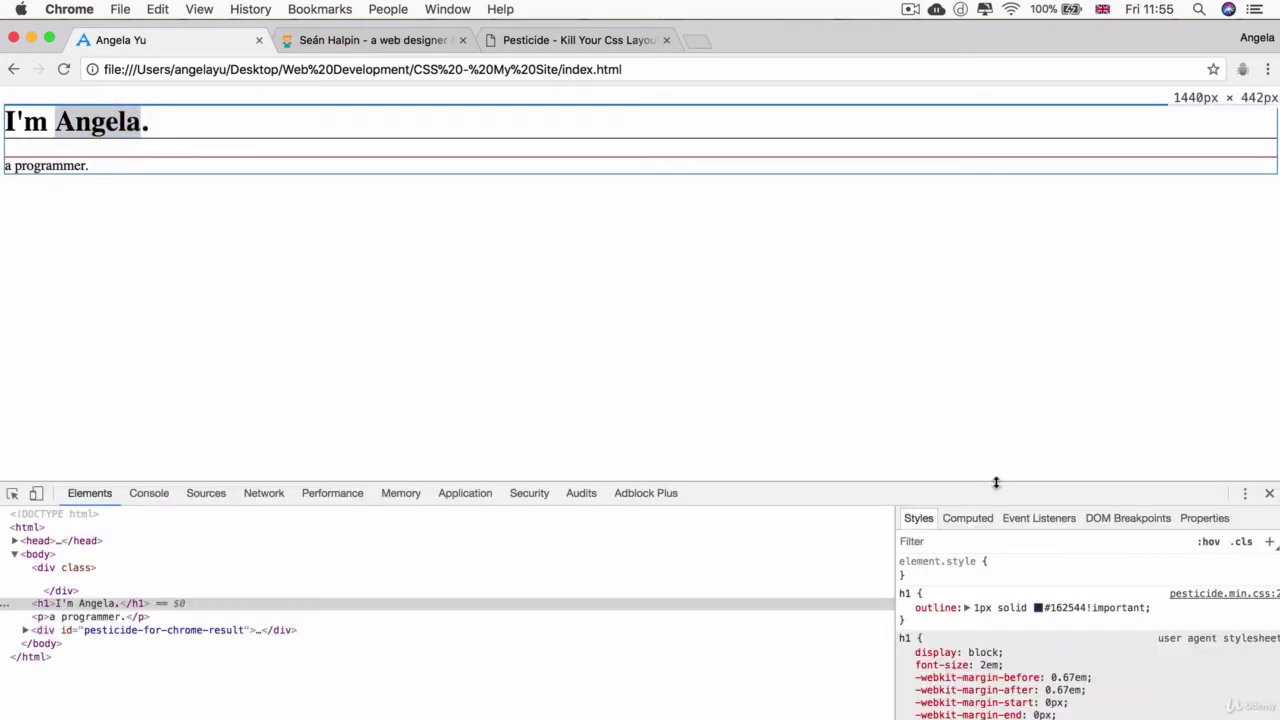
{"action": "left_click_drag", "start_coordinate": [994, 480], "coordinate": [994, 454]}
{"action": "left_click", "coordinate": [78, 557]}
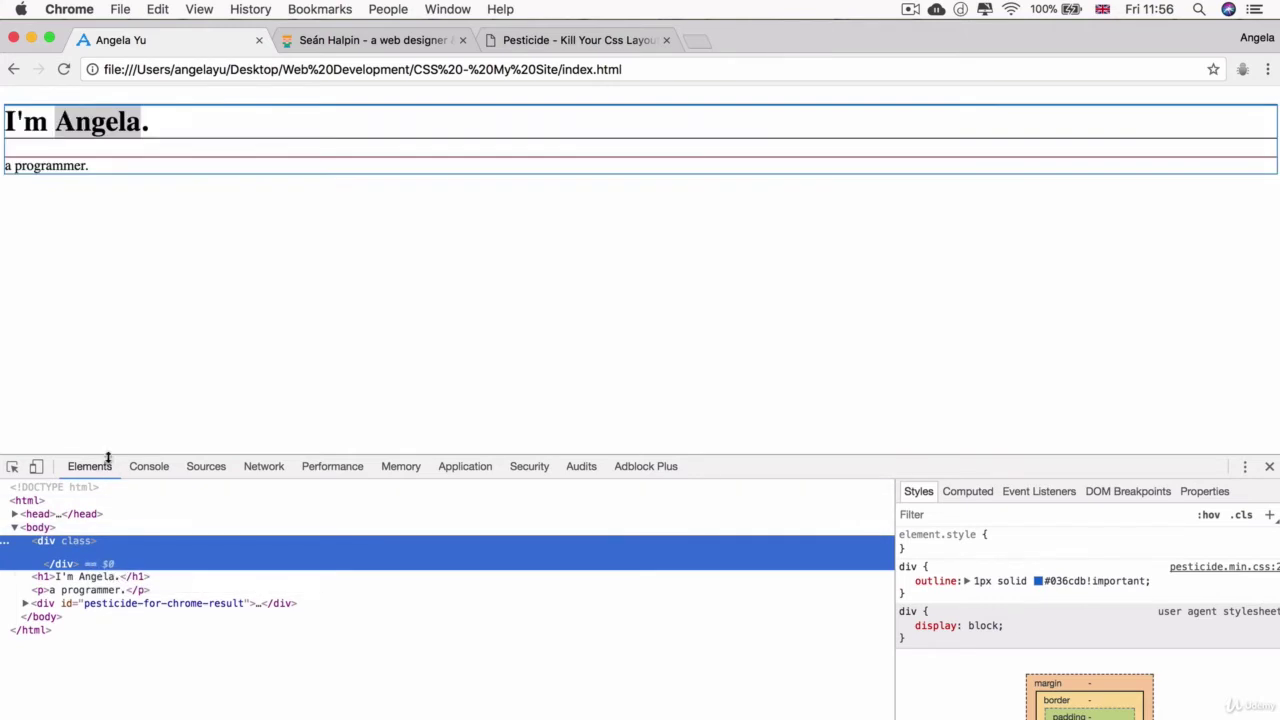
{"action": "scroll", "coordinate": [1040, 609], "scroll_direction": "down", "scroll_amount": 2}
Turn off Pesticide outlines and give the div an inline background-color of blue.
{"action": "left_click", "coordinate": [1241, 71]}
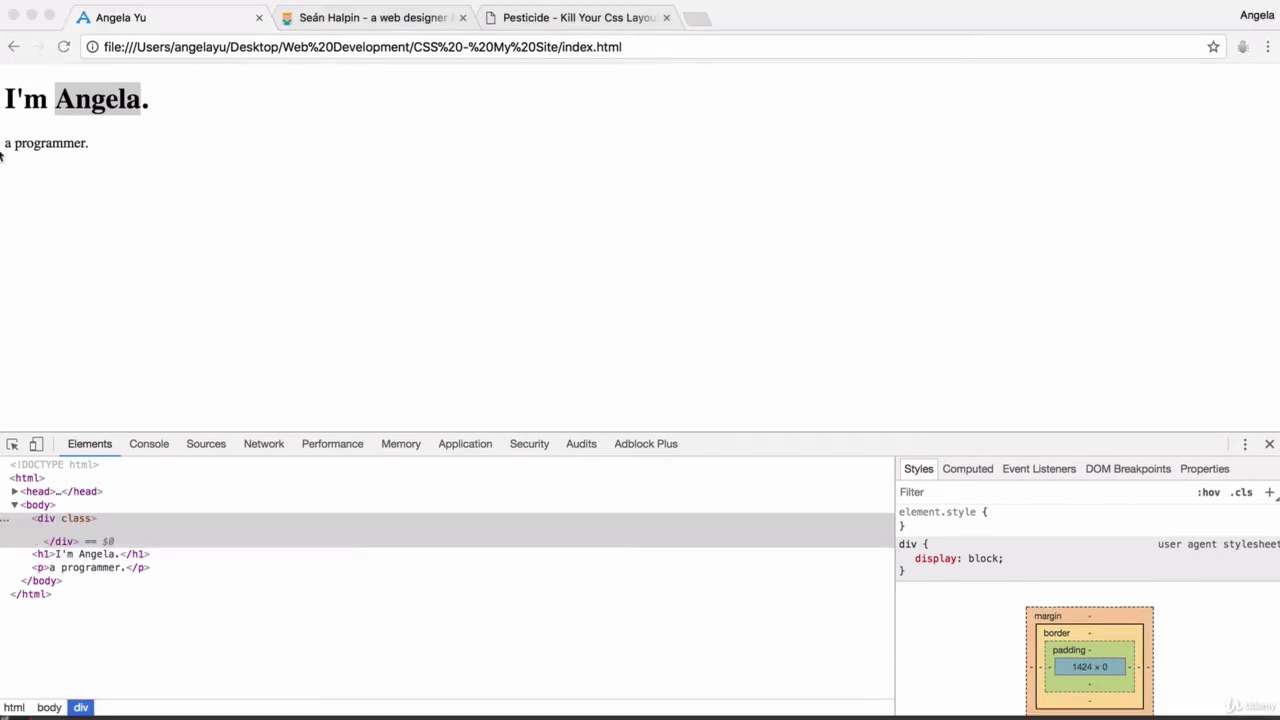
{"action": "left_click", "coordinate": [151, 523]}
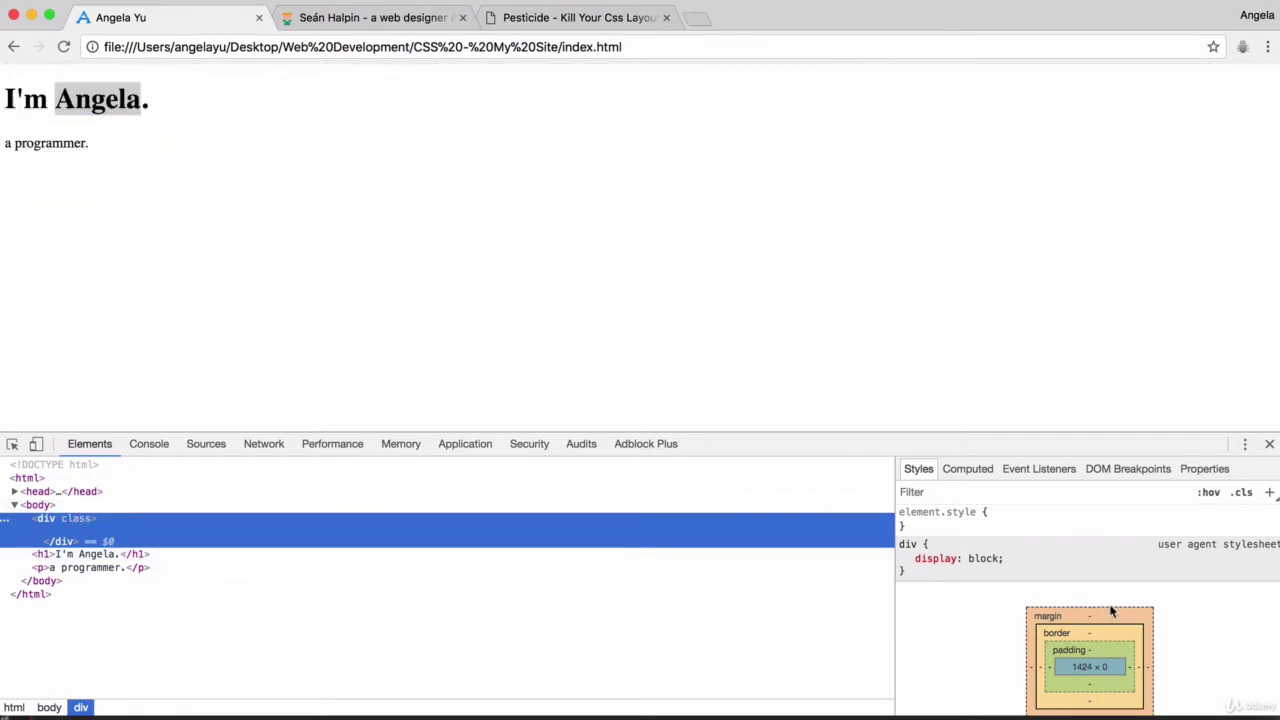
{"action": "left_click", "coordinate": [993, 516]}
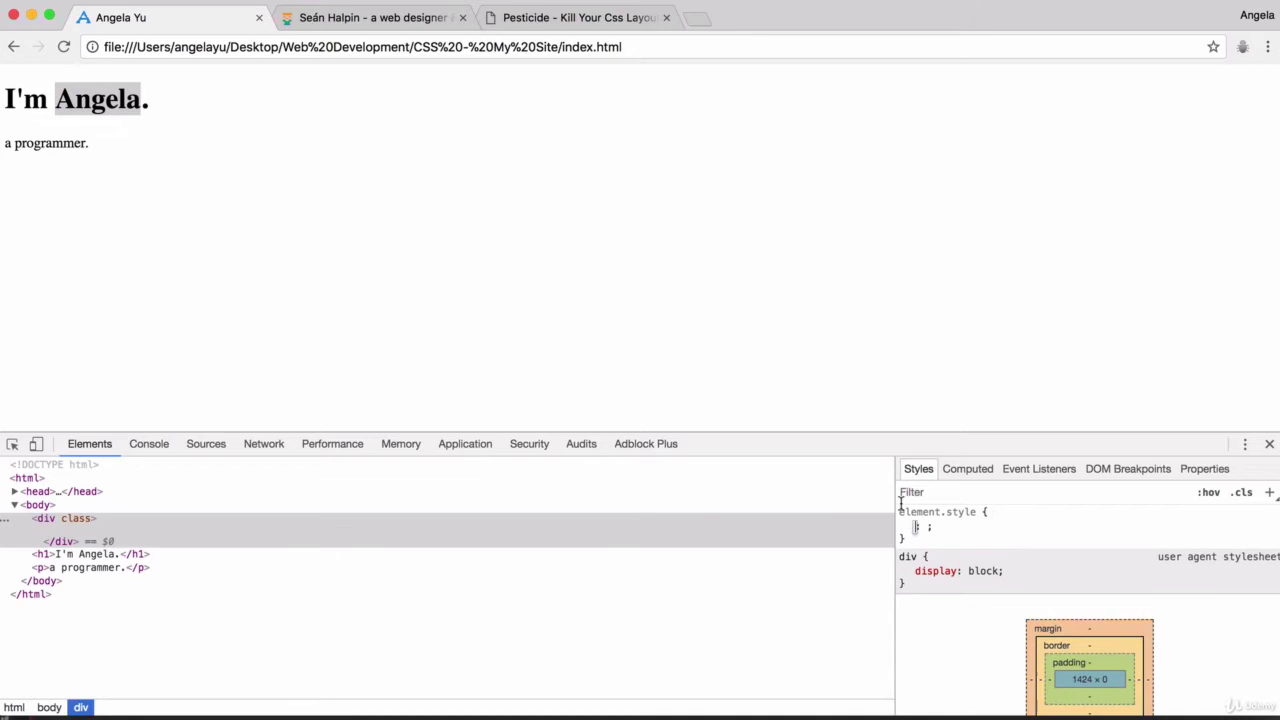
{"action": "mouse_move", "coordinate": [895, 504]}
{"action": "left_mouse_down"}
{"action": "mouse_move", "coordinate": [526, 486]}
{"action": "mouse_move", "coordinate": [439, 495]}
{"action": "left_mouse_up"}
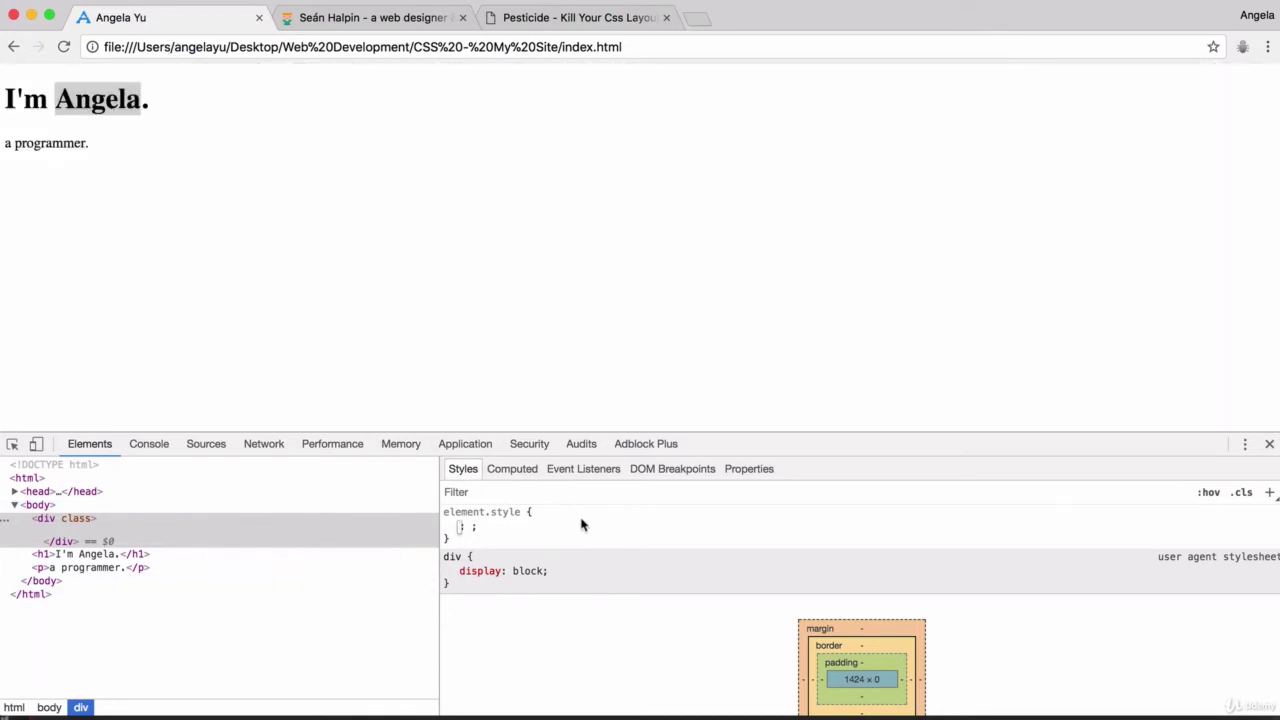
{"action": "type", "text": "back"}
{"action": "key", "text": "Down"}
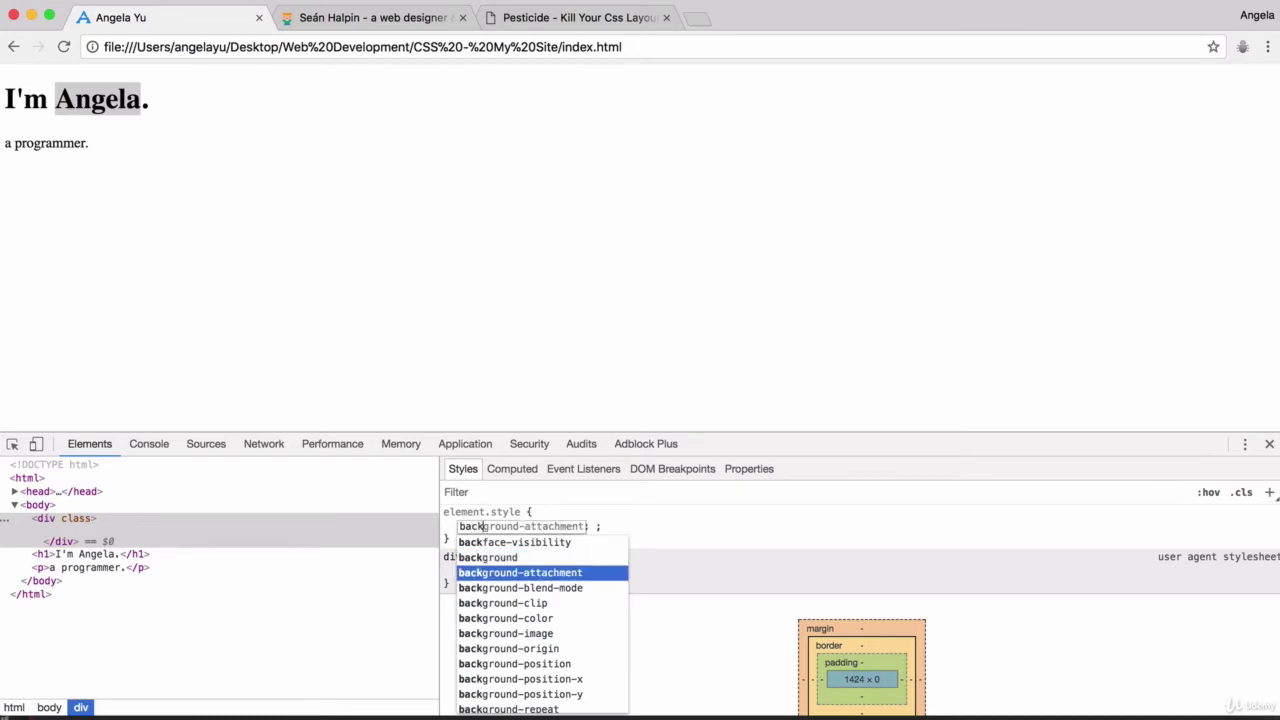
{"action": "key", "text": "Down"}
{"action": "key", "text": "Down"}
{"action": "key", "text": "Down"}
{"action": "key", "text": "Return"}
{"action": "type", "text": "blue"}
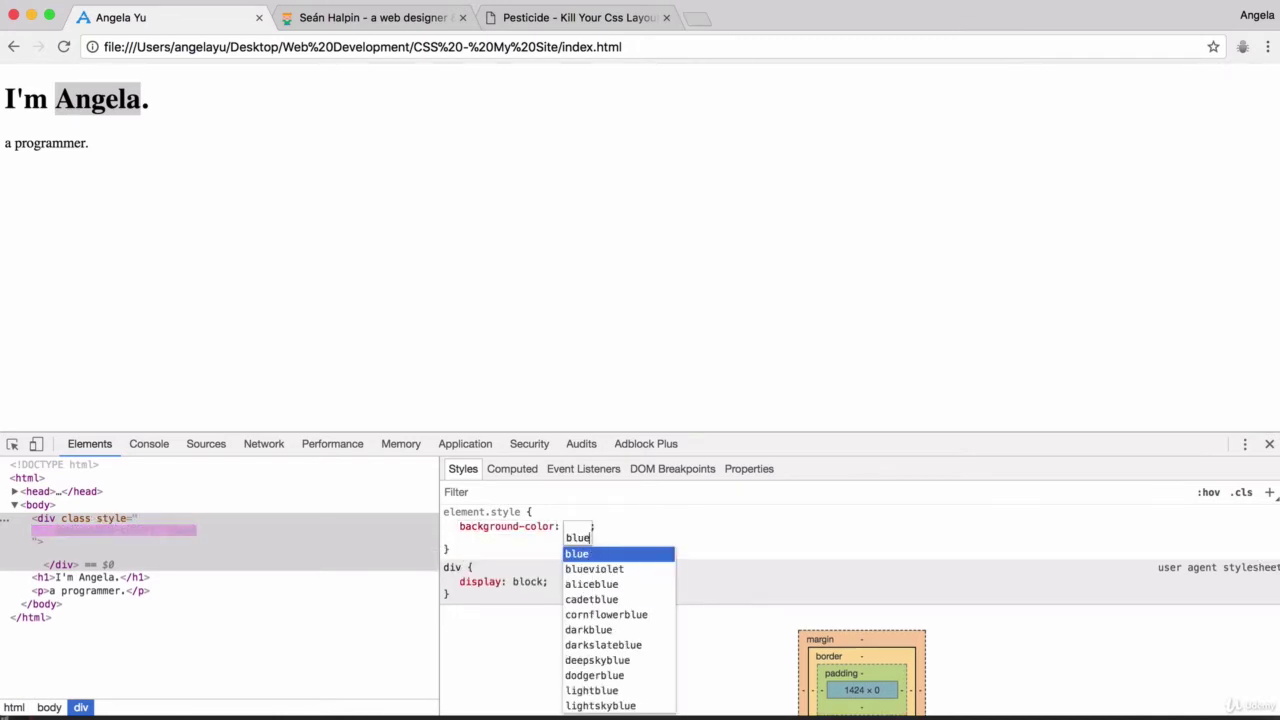
{"action": "key", "text": "Return"}
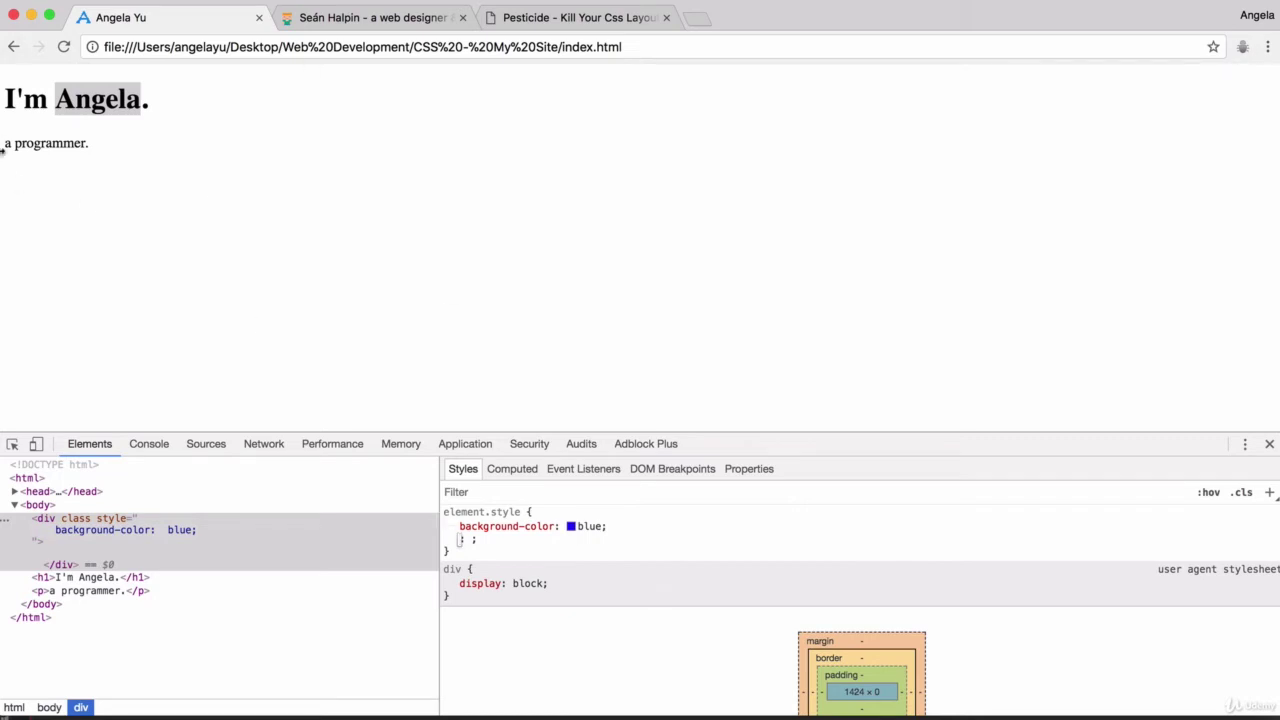
Add an inline height of 100px to the div.
{"action": "type", "text": "heig"}
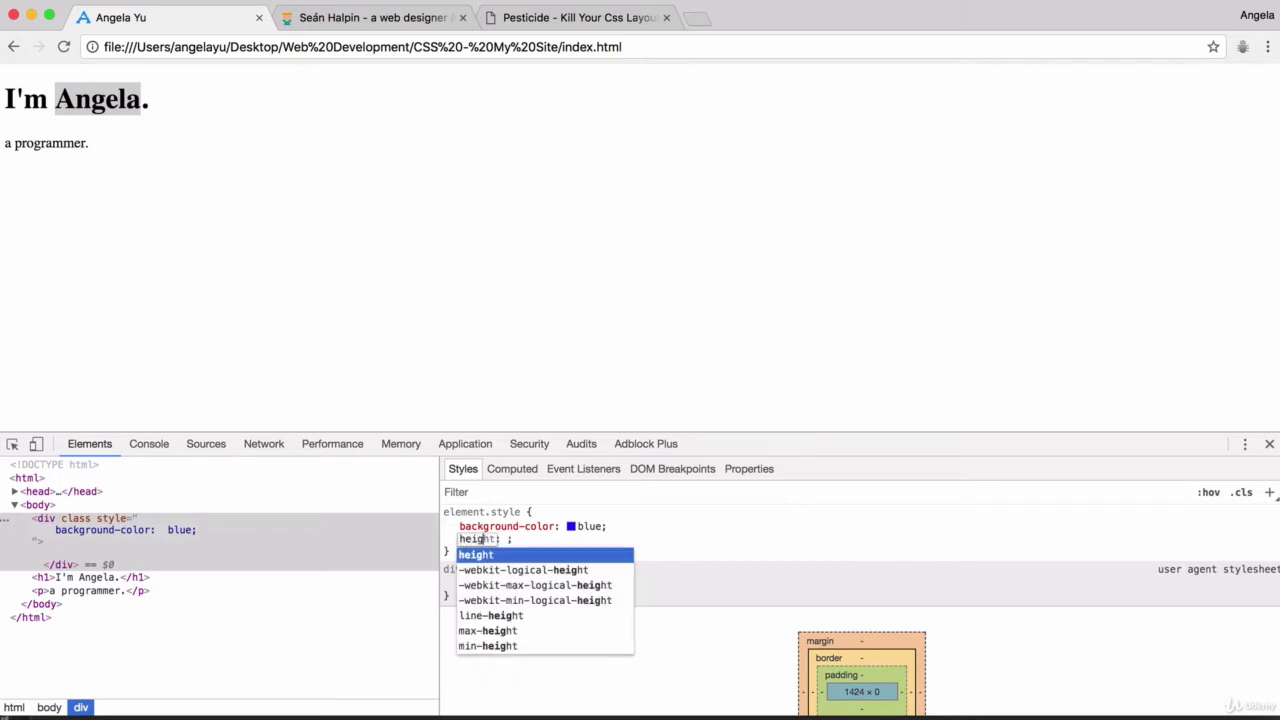
{"action": "key", "text": "Tab"}
{"action": "type", "text": "1"}
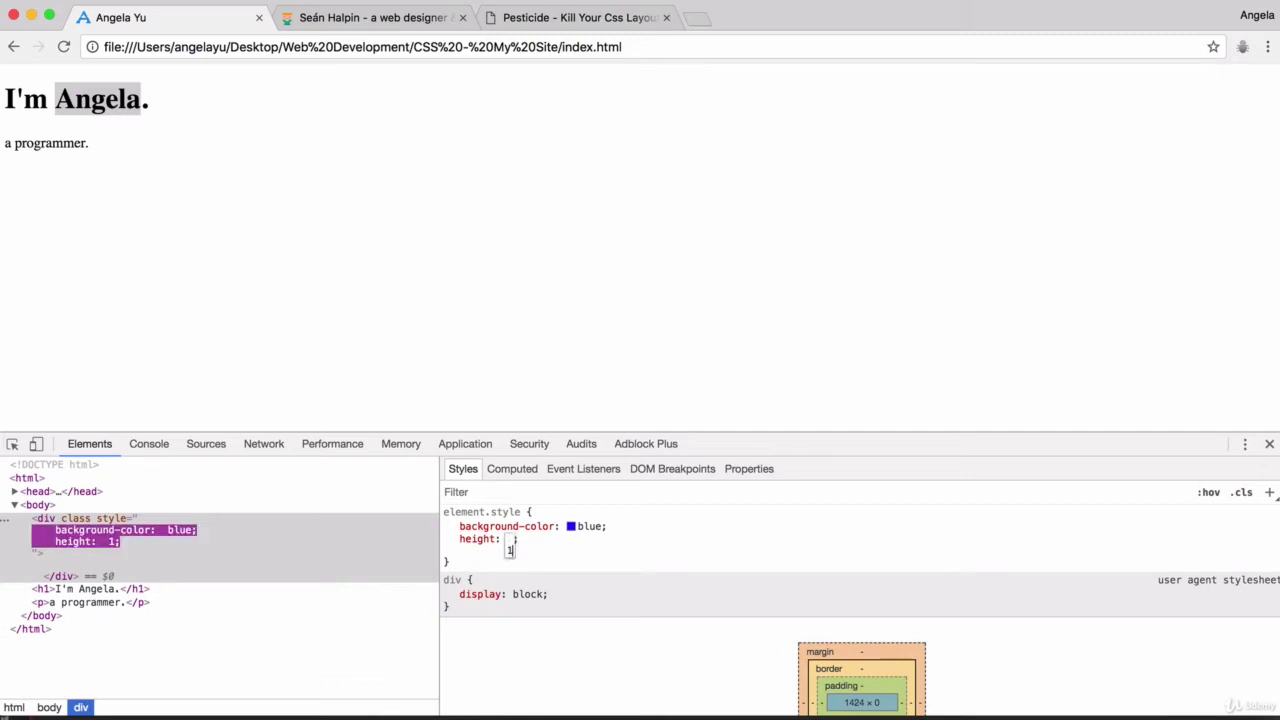
{"action": "type", "text": "00px"}
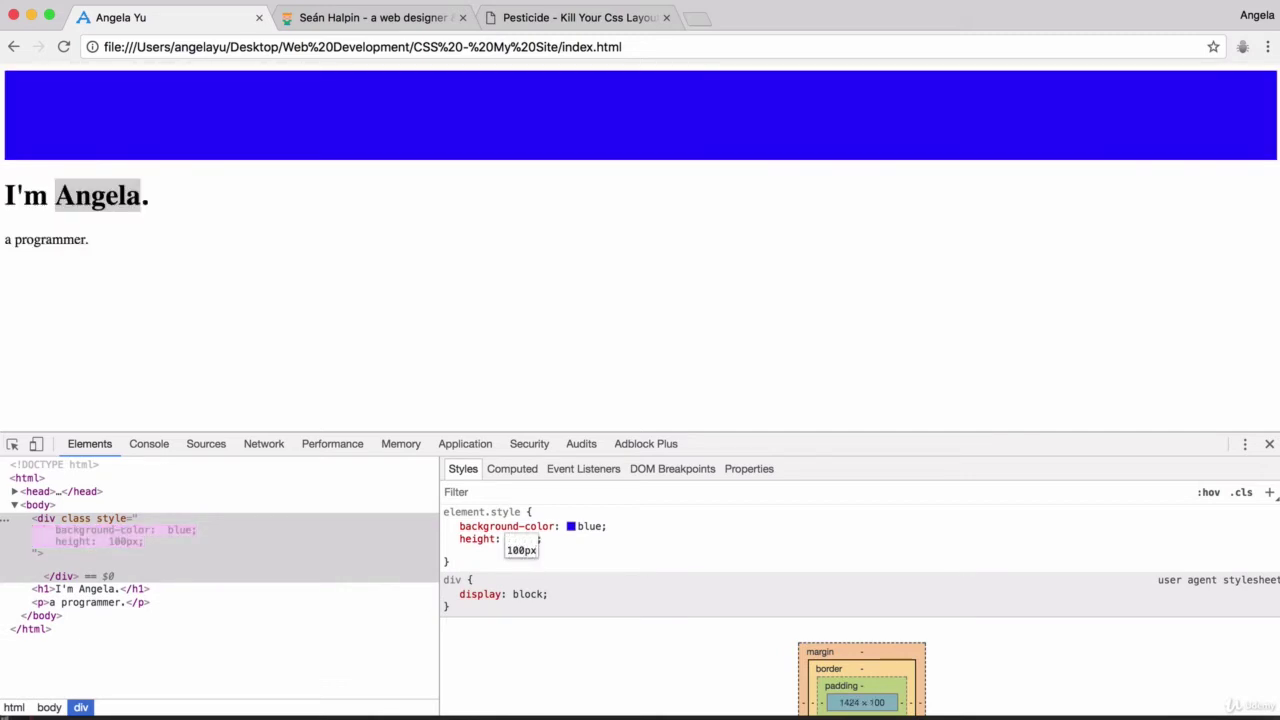
{"action": "key", "text": "Return"}
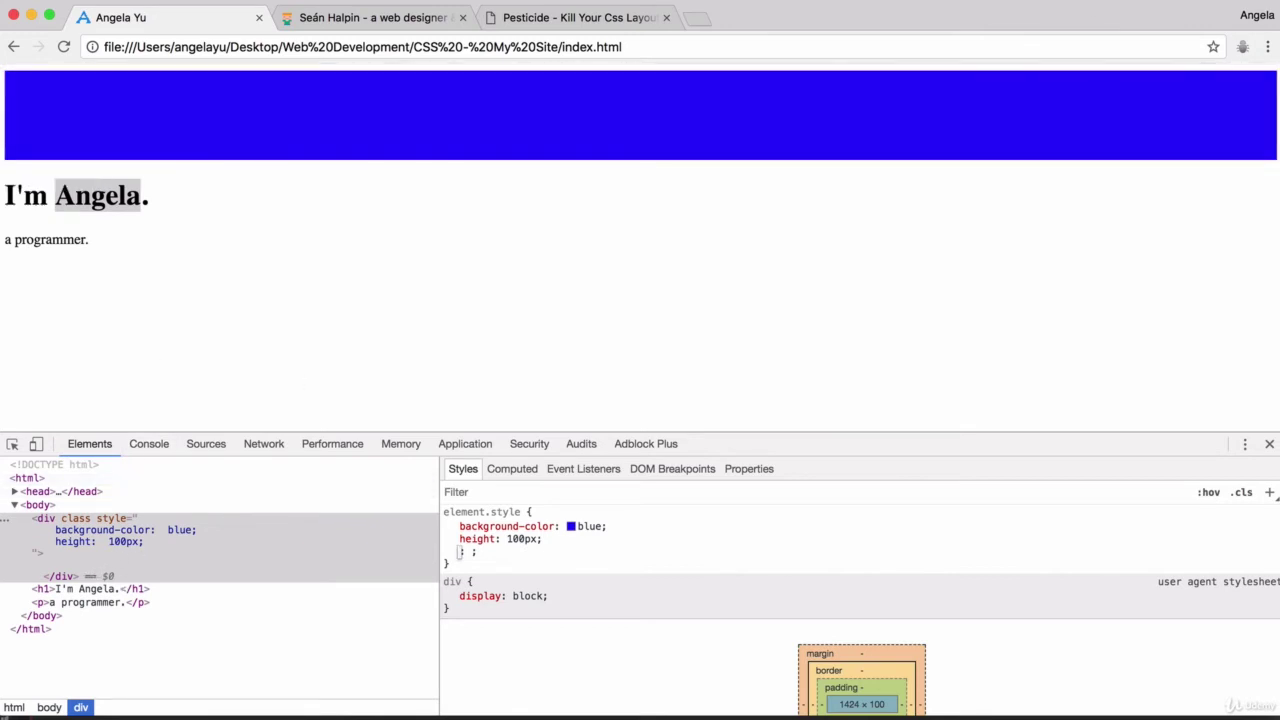
Re-enable Pesticide outlines, close DevTools, and glance at the reference site before returning to the local page.
{"action": "left_click", "coordinate": [1243, 48]}
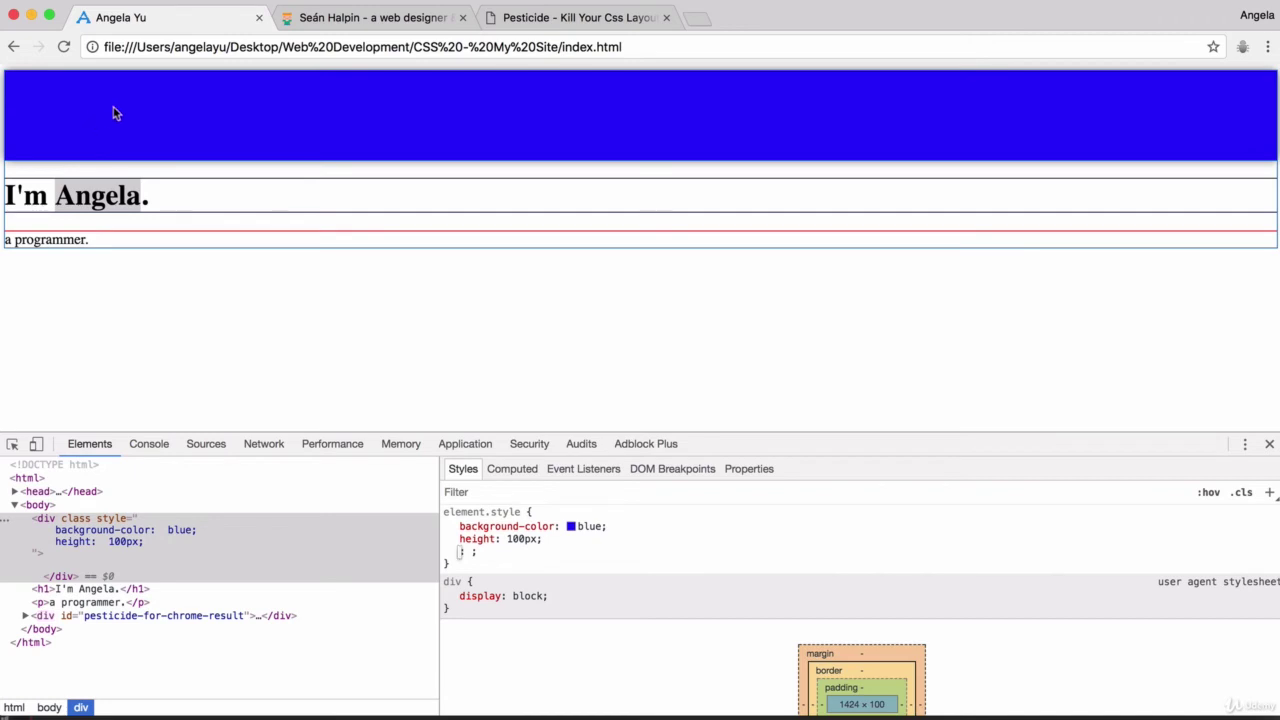
{"action": "left_click", "coordinate": [1269, 444]}
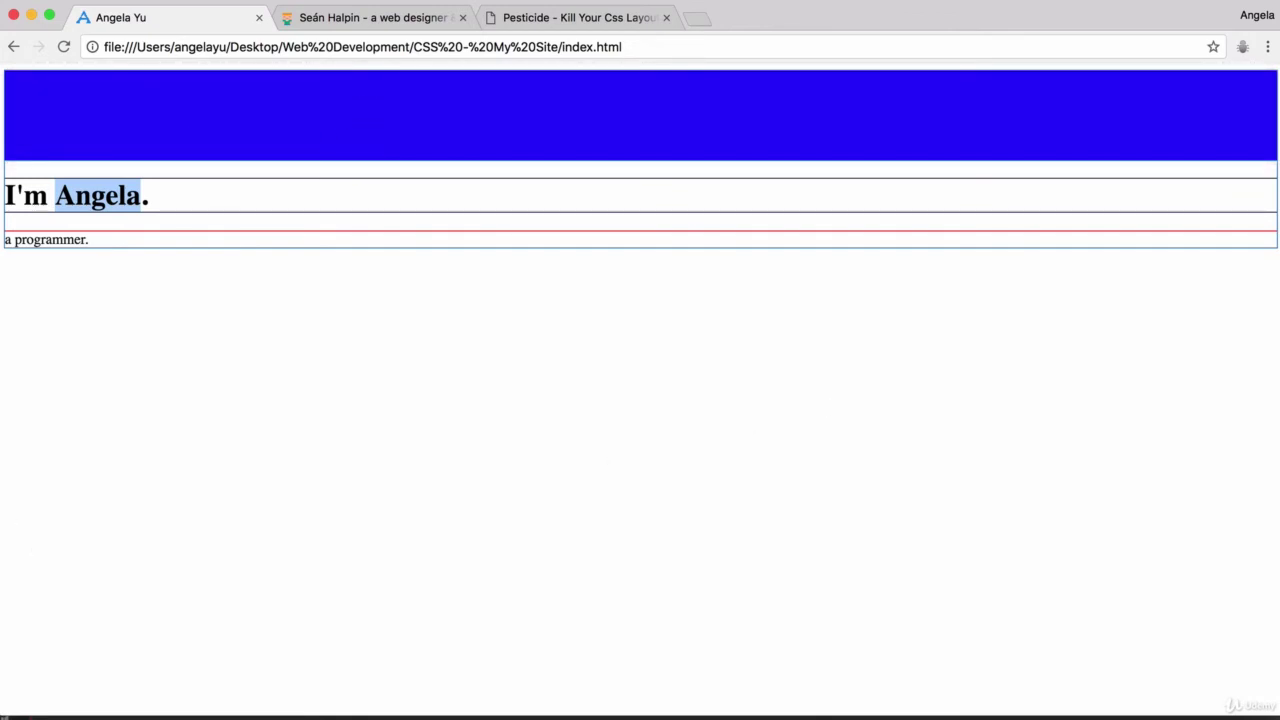
{"action": "left_click", "coordinate": [317, 20]}
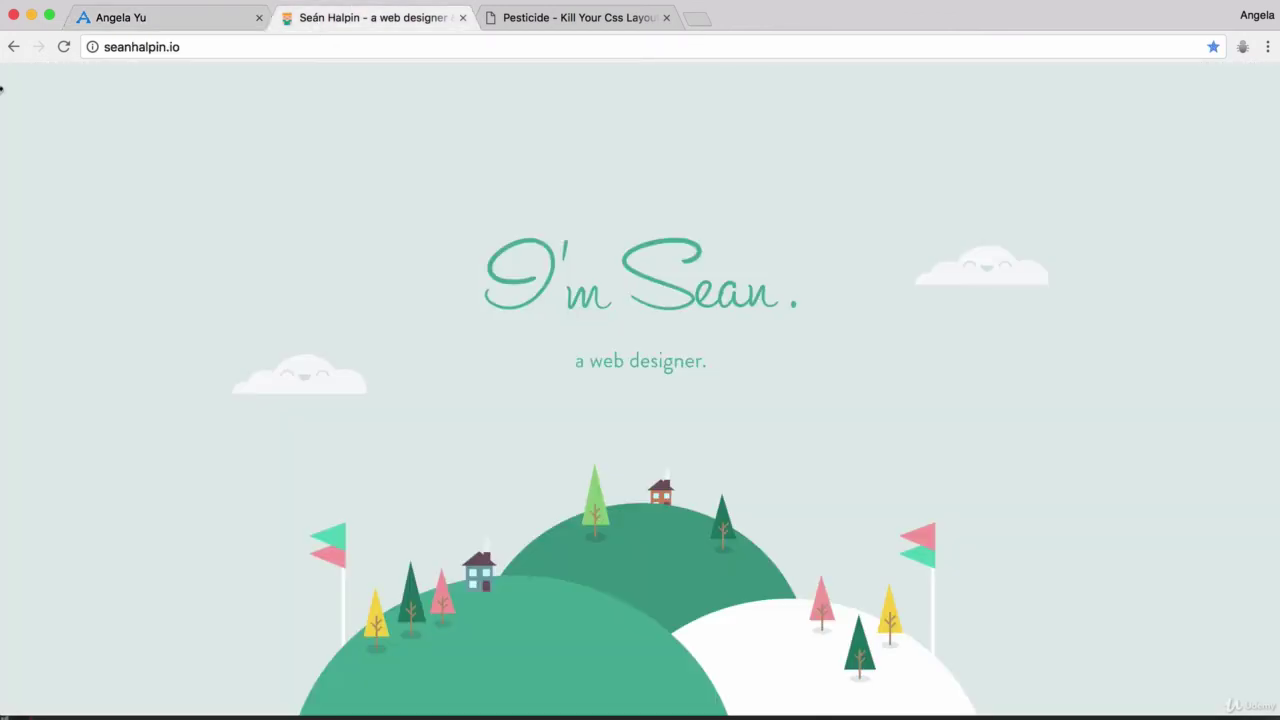
{"action": "scroll", "coordinate": [223, 203], "scroll_direction": "down", "scroll_amount": 1}
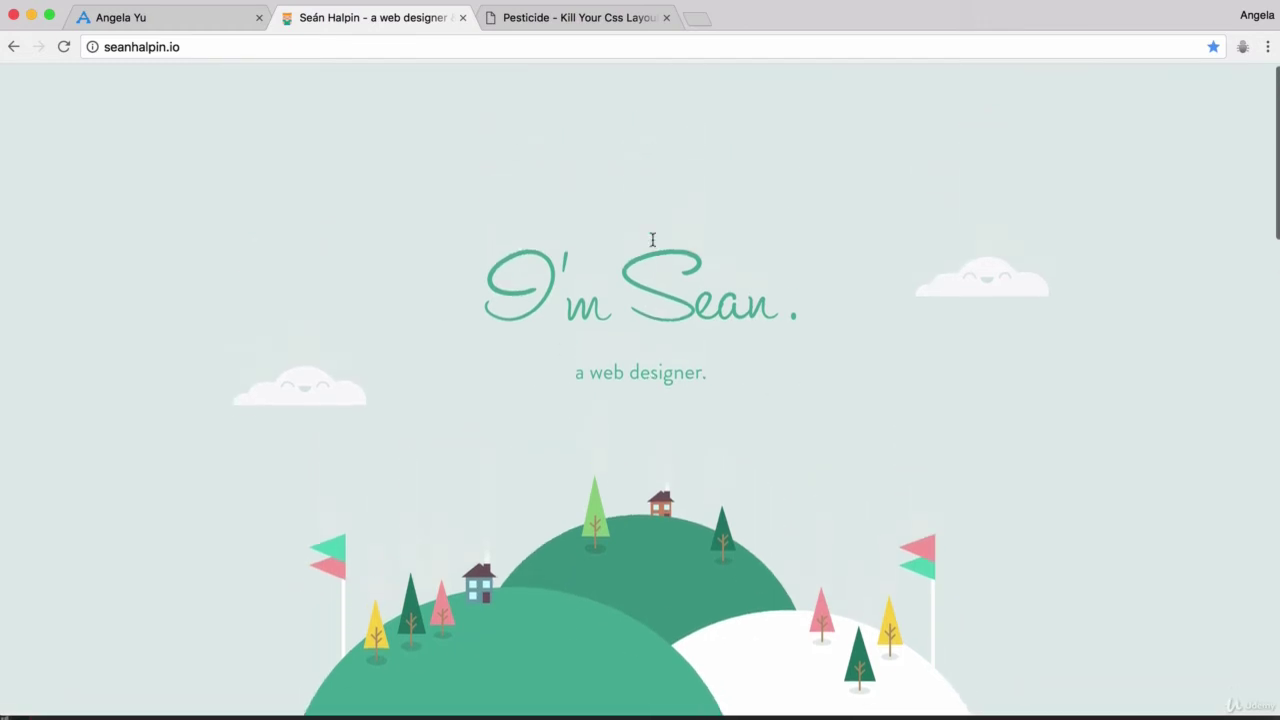
{"action": "left_click", "coordinate": [133, 18]}
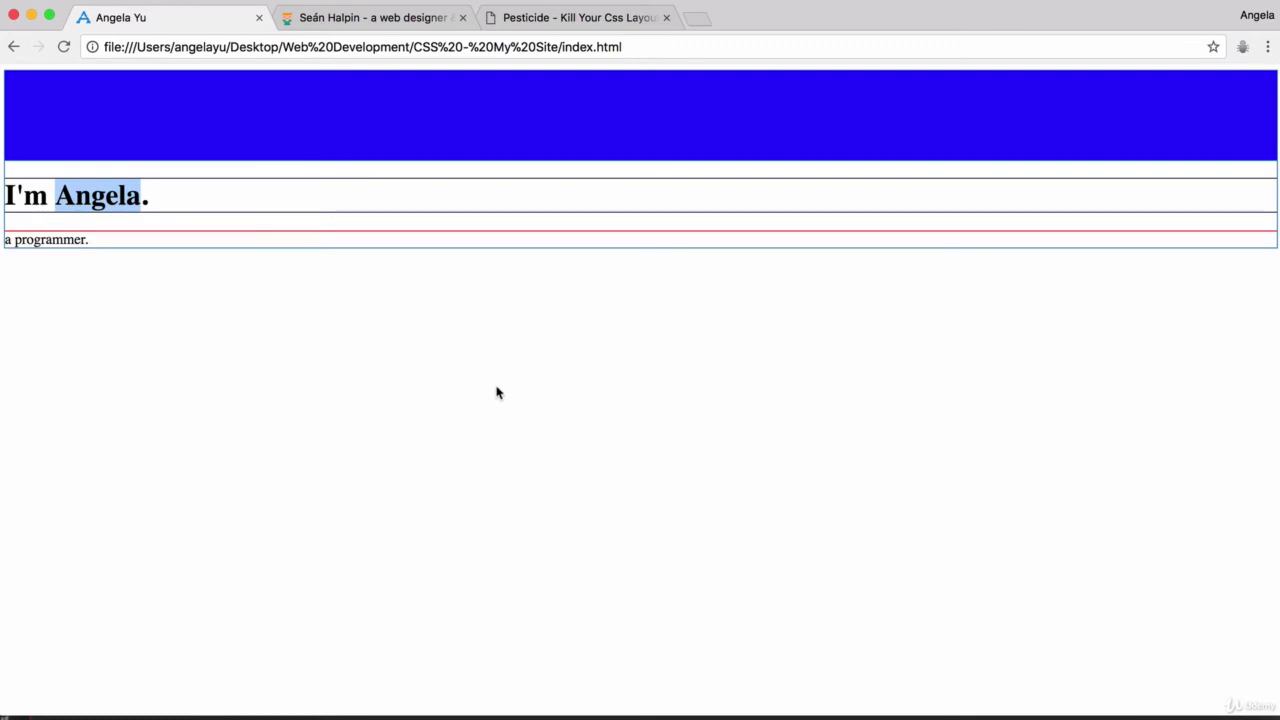
Reload the local page to drop the temporary blue bar and outlines, then return to Atom.
{"action": "key", "text": "super+alt+j"}
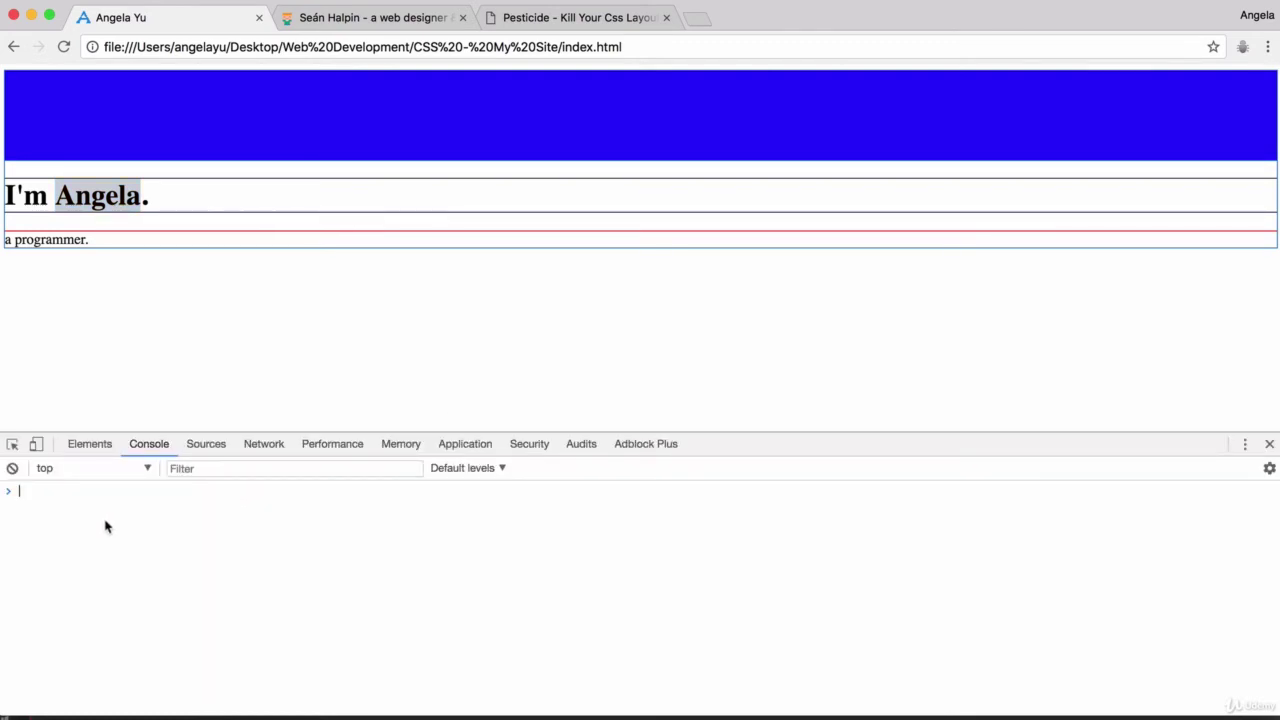
{"action": "left_click", "coordinate": [89, 443]}
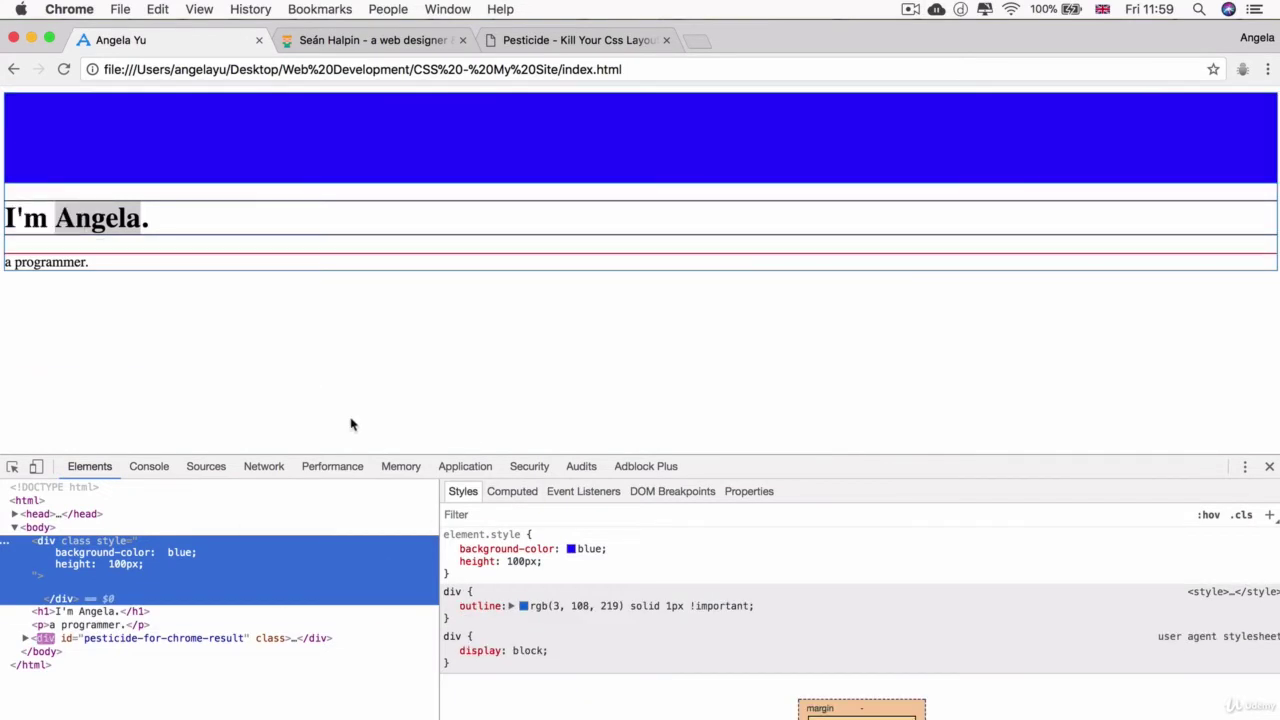
{"action": "key", "text": "super+Tab"}
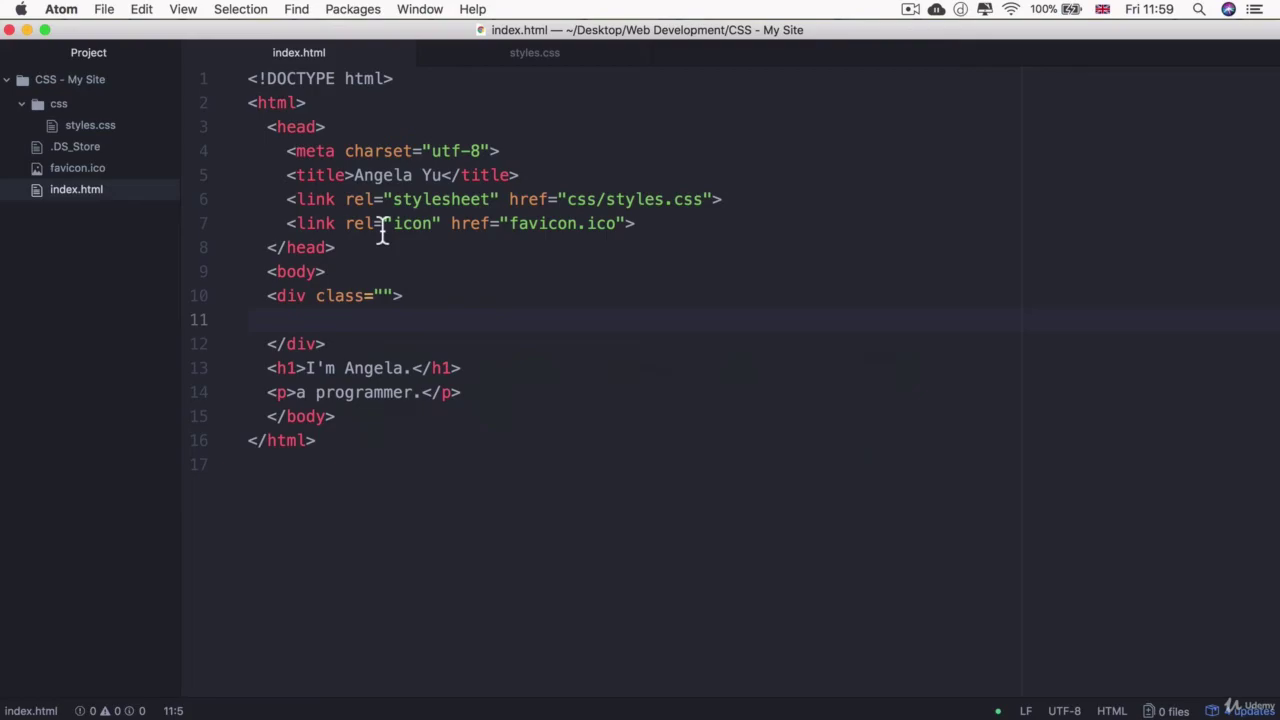
{"action": "key", "text": "super+Tab"}
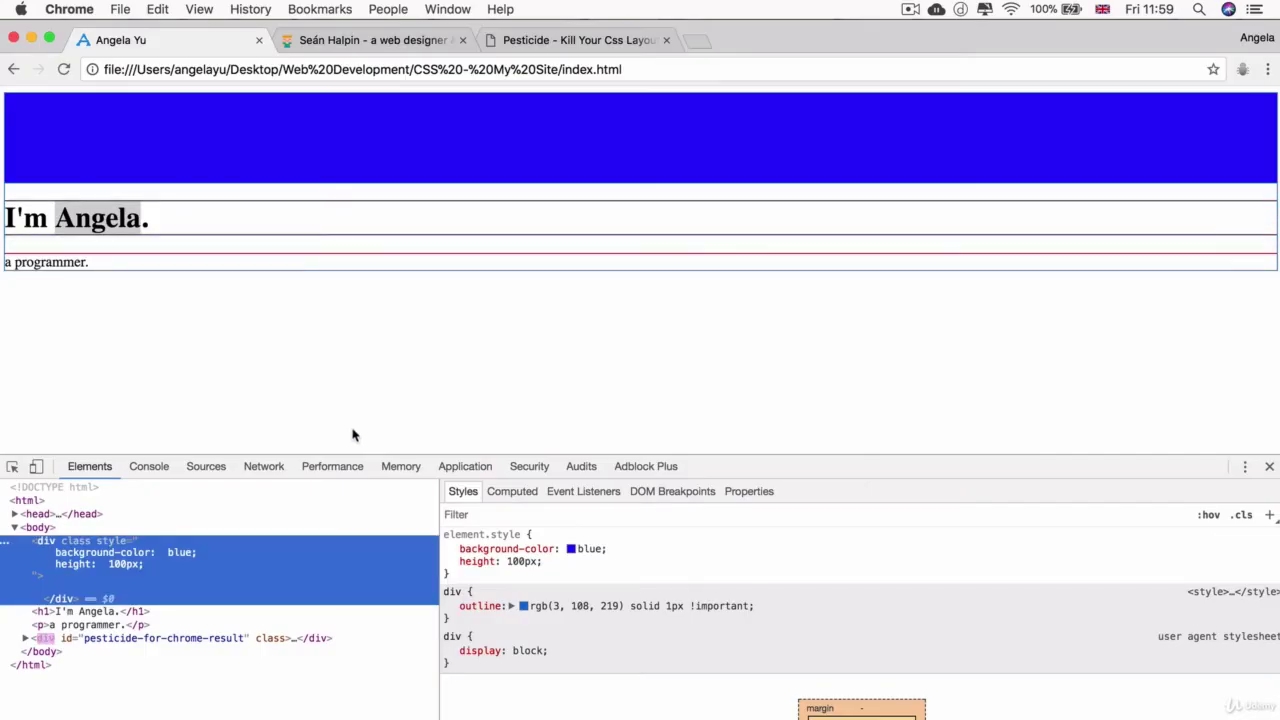
{"action": "key", "text": "super+r"}
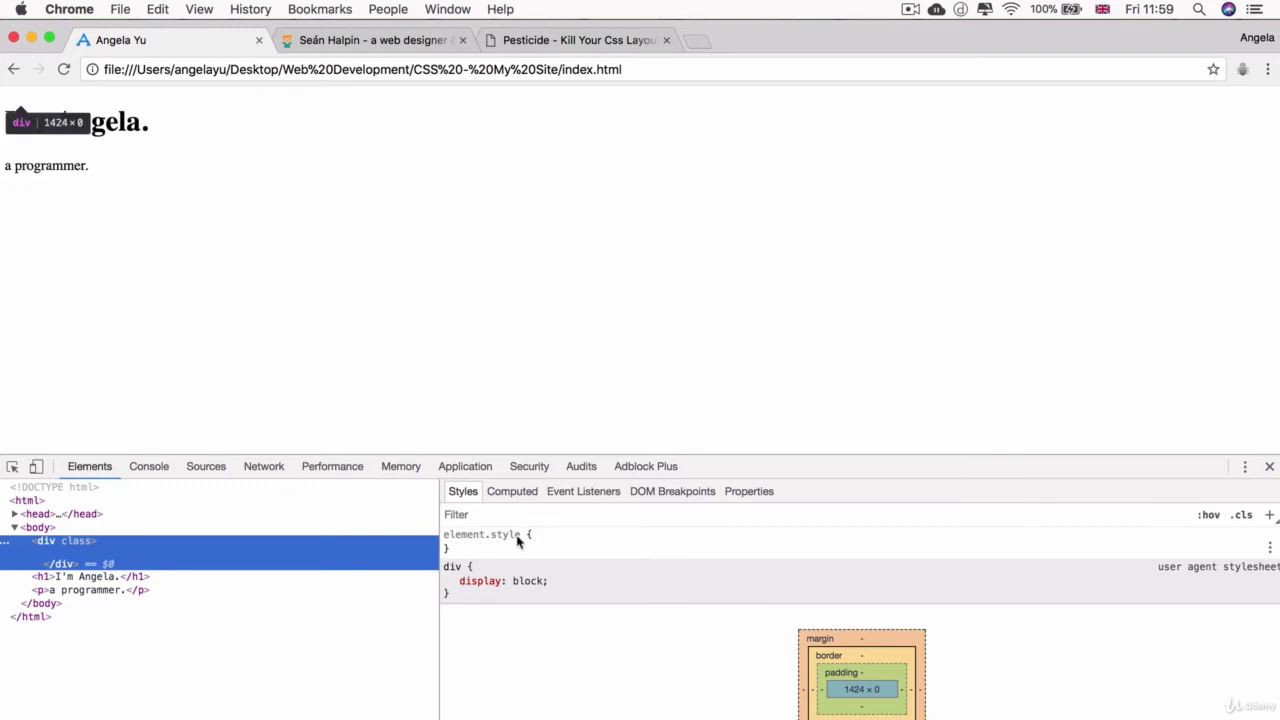
{"action": "left_click", "coordinate": [1269, 466]}
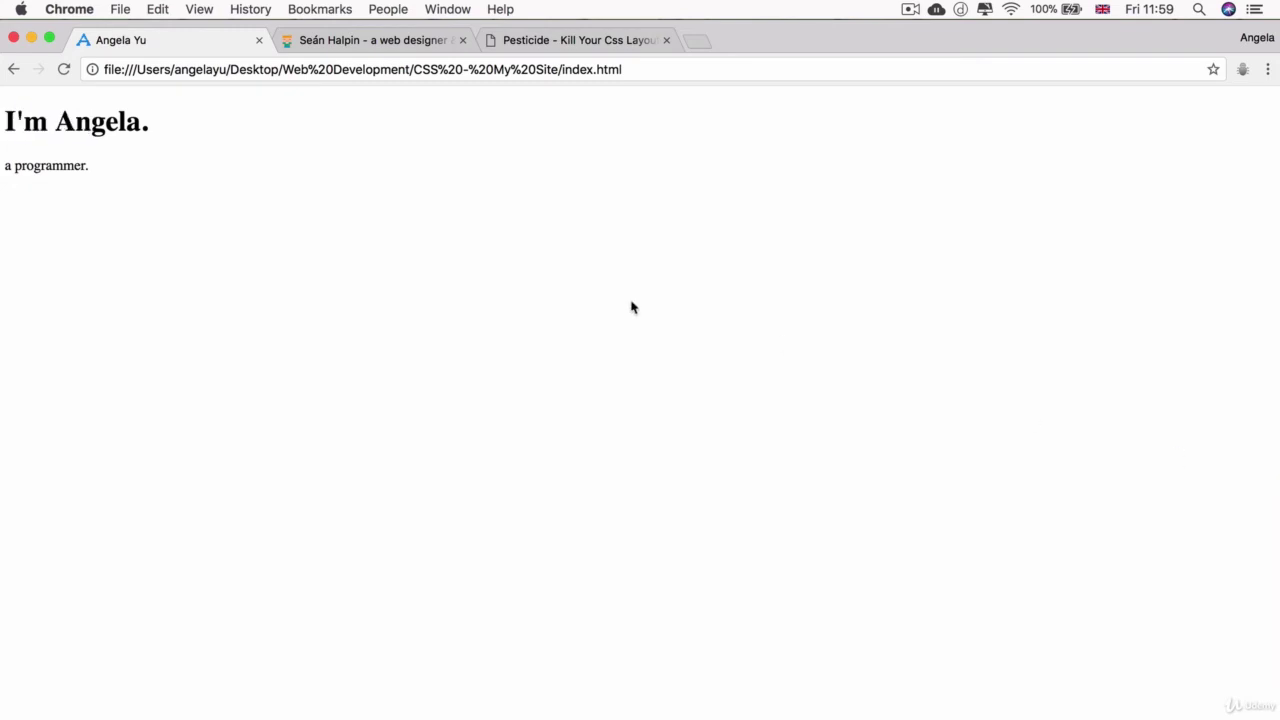
{"action": "key", "text": "super+Tab"}
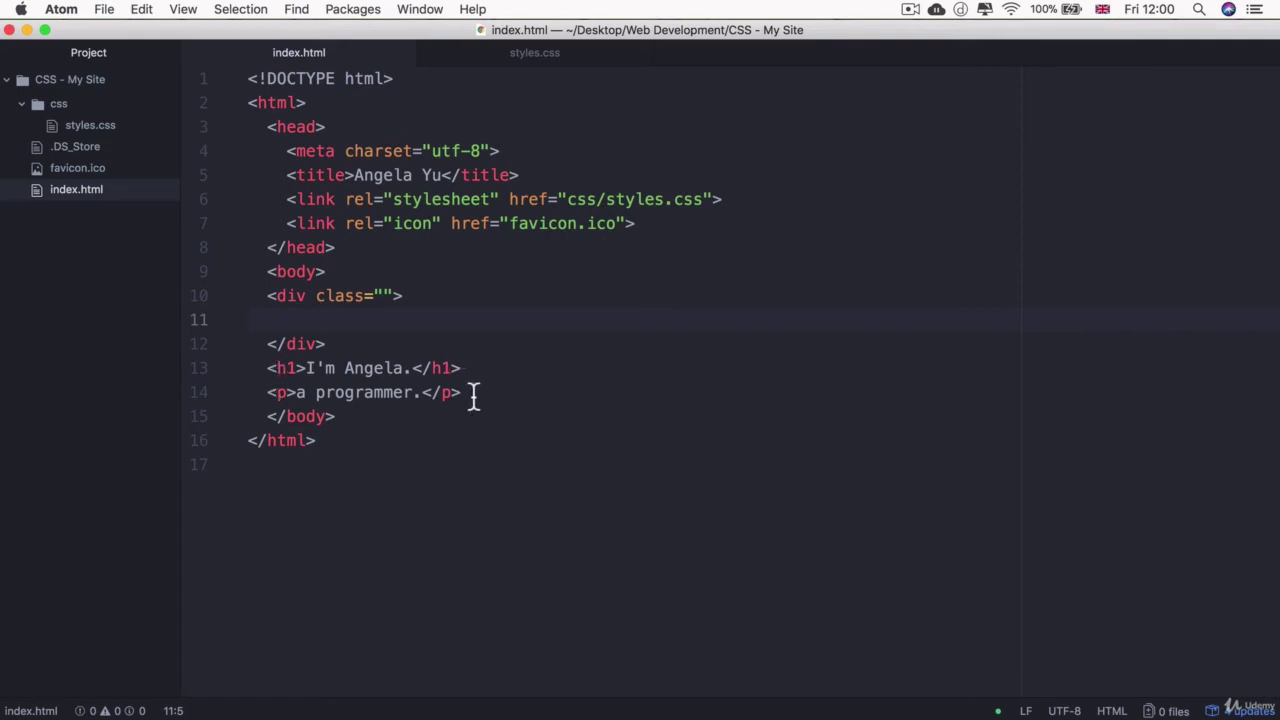
Move the 'I'm Angela.' h1 and 'programmer.' paragraph inside the div and save index.html.
{"action": "mouse_move", "coordinate": [470, 393]}
{"action": "left_mouse_down"}
{"action": "mouse_move", "coordinate": [315, 392]}
{"action": "mouse_move", "coordinate": [270, 370]}
{"action": "left_mouse_up"}
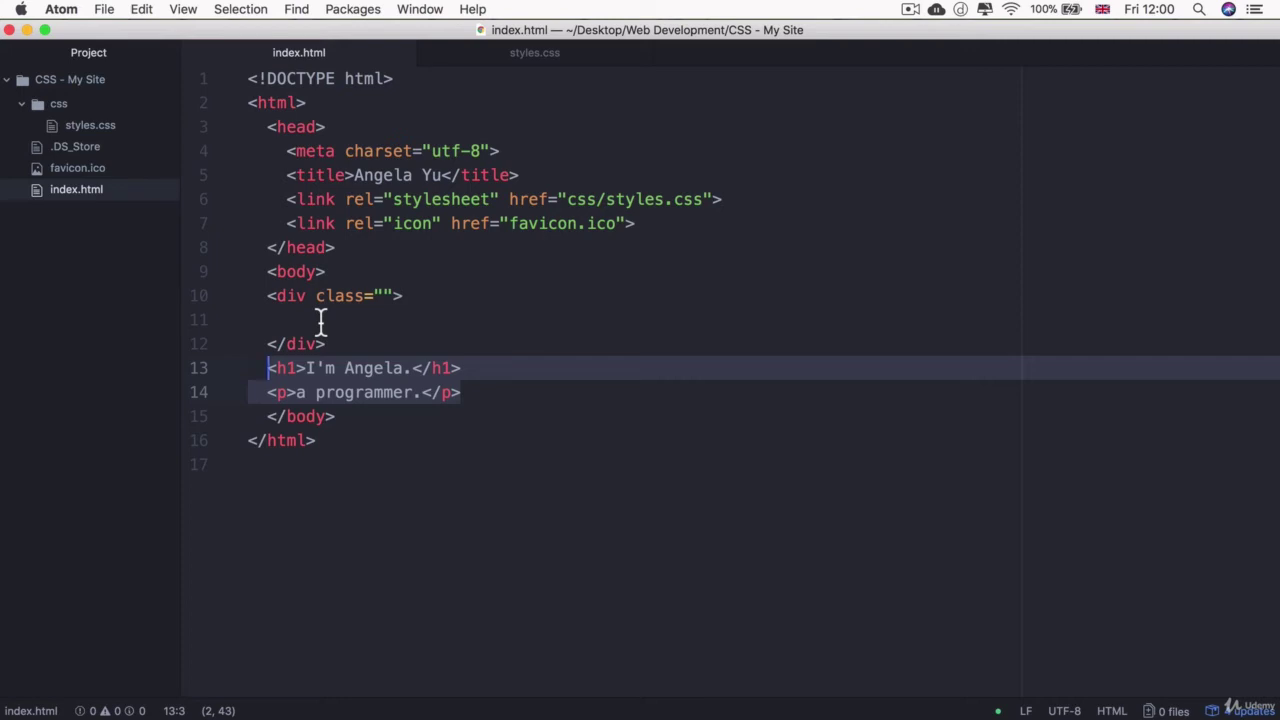
{"action": "left_click", "coordinate": [268, 370]}
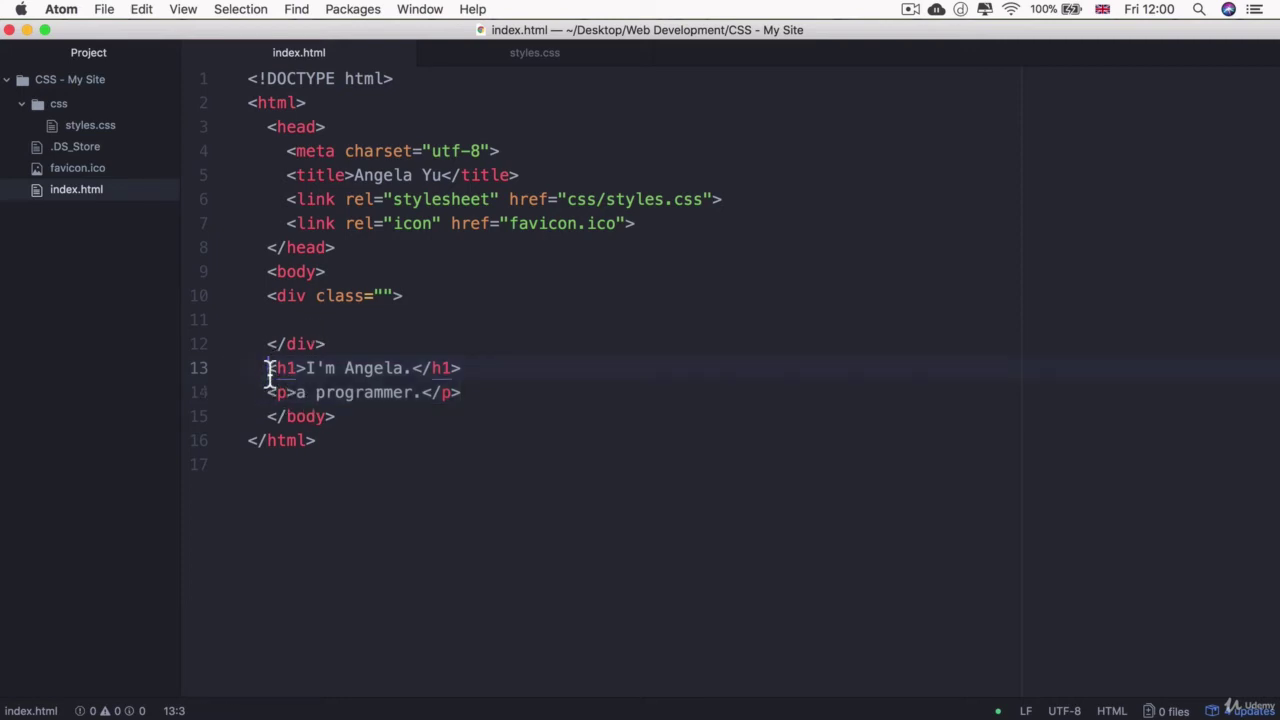
{"action": "left_click_drag", "start_coordinate": [268, 370], "coordinate": [549, 397]}
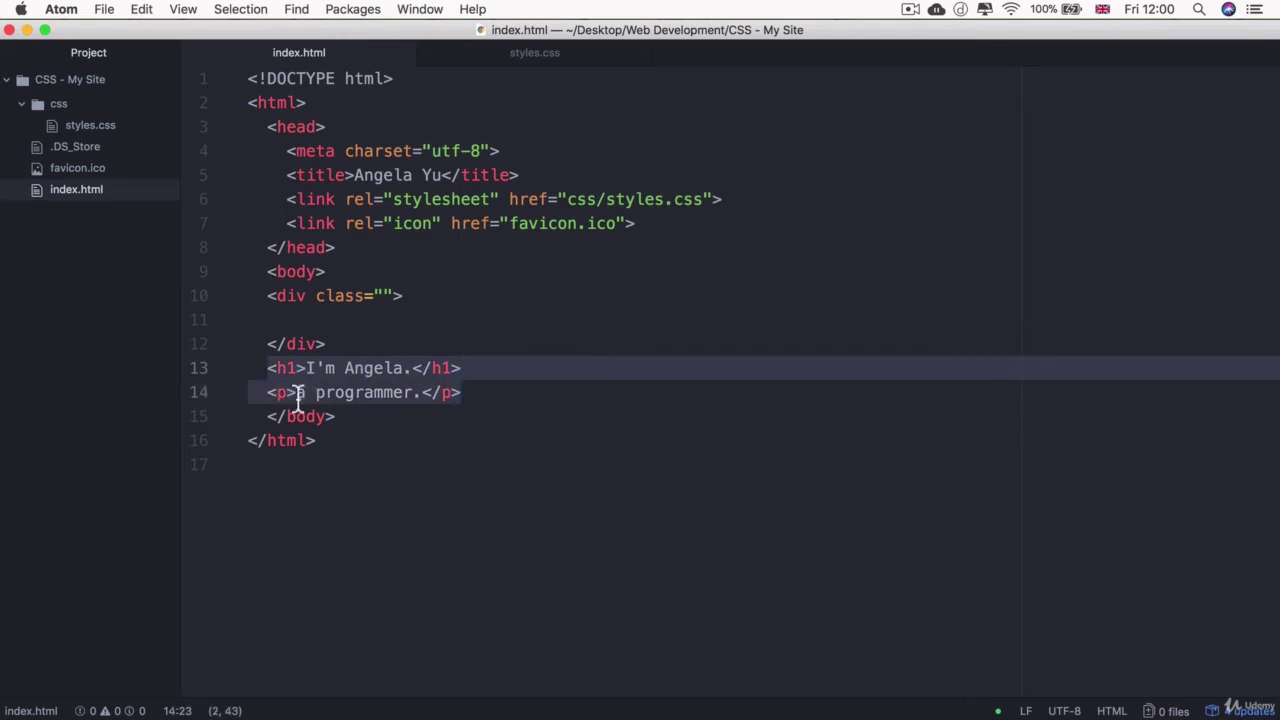
{"action": "key", "text": "super+x"}
{"action": "left_click", "coordinate": [340, 324]}
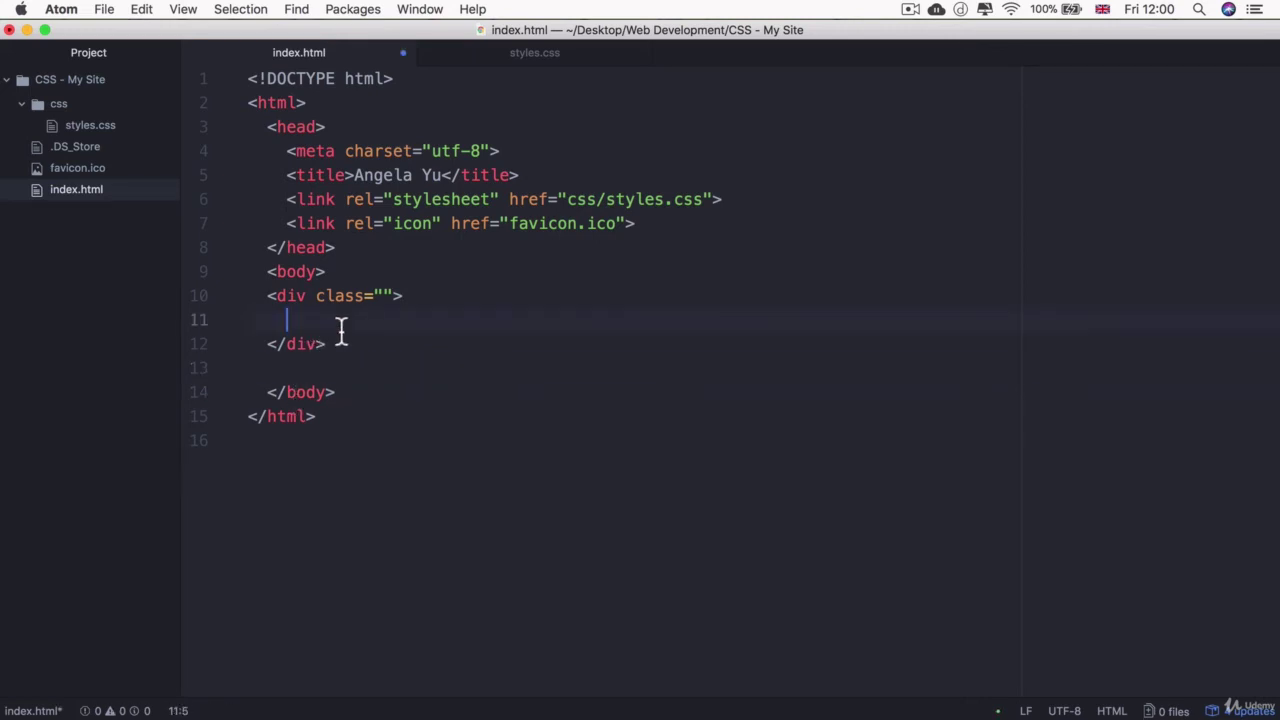
{"action": "key", "text": "super+v"}
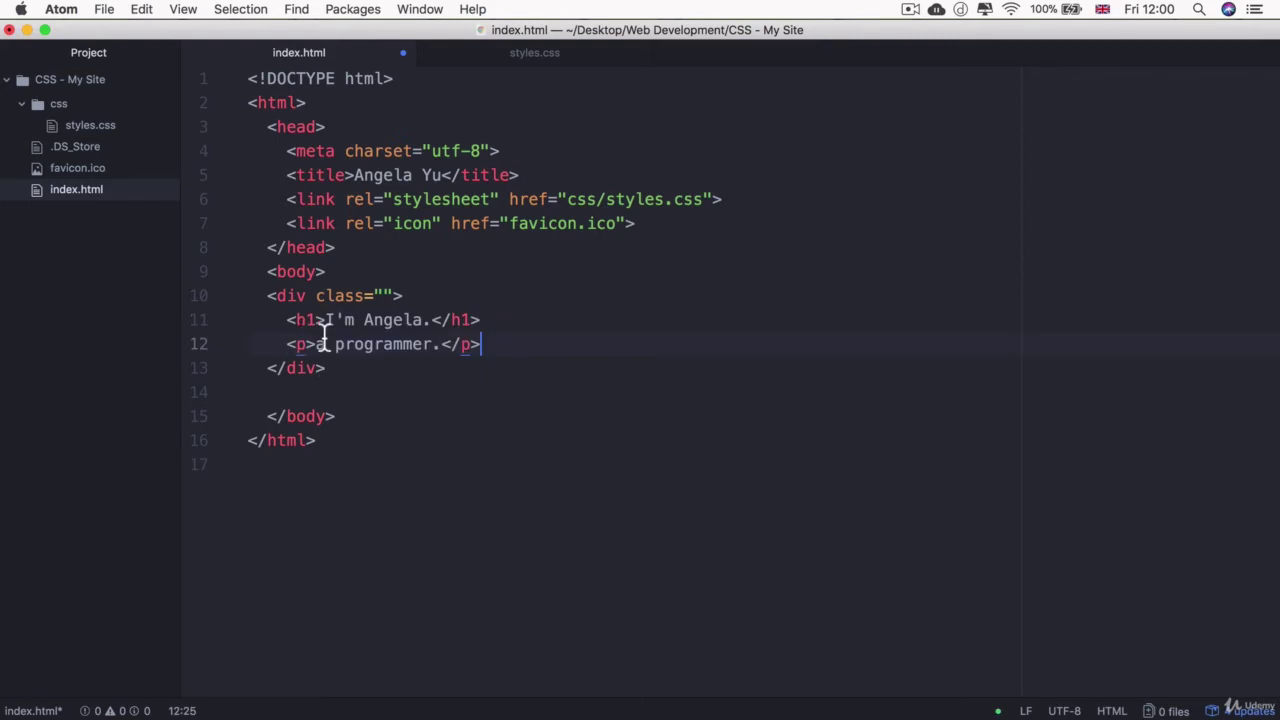
{"action": "key", "text": "super+s"}
{"action": "key", "text": "super+Tab"}
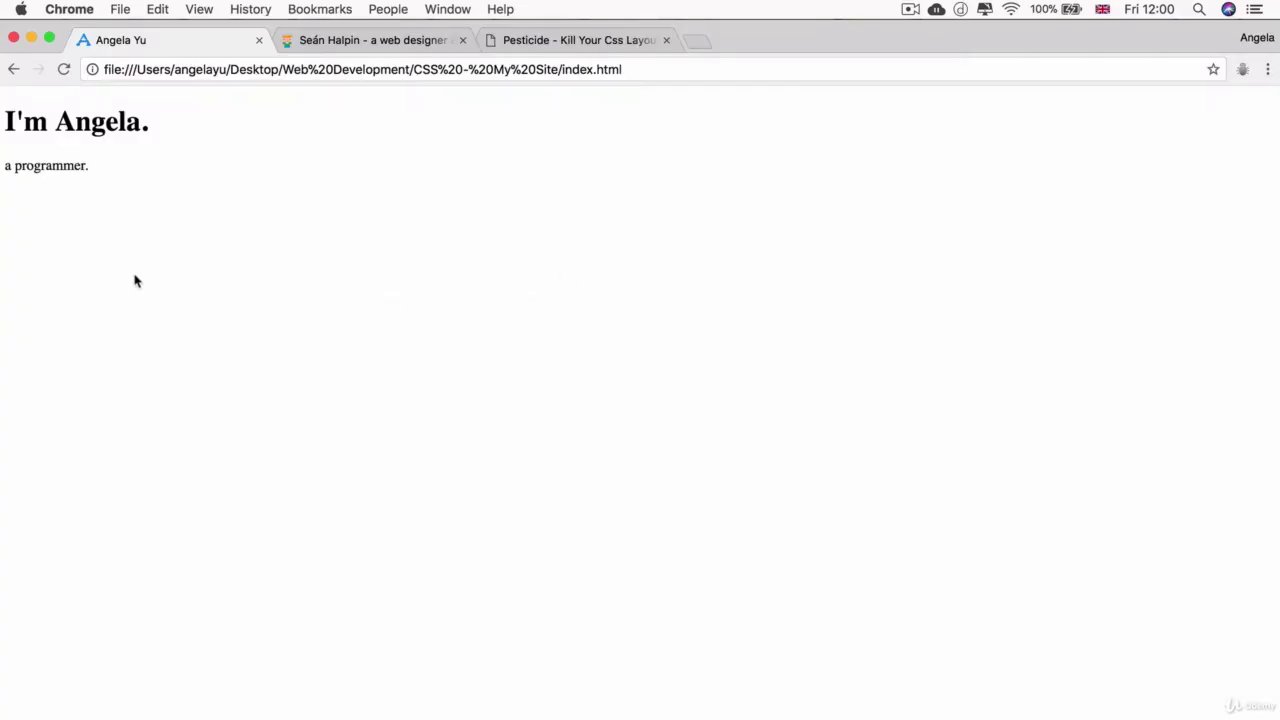
Inspect the page in DevTools and expand the div to reveal its h1 and p children.
{"action": "right_click", "coordinate": [150, 151]}
{"action": "left_click", "coordinate": [211, 343]}
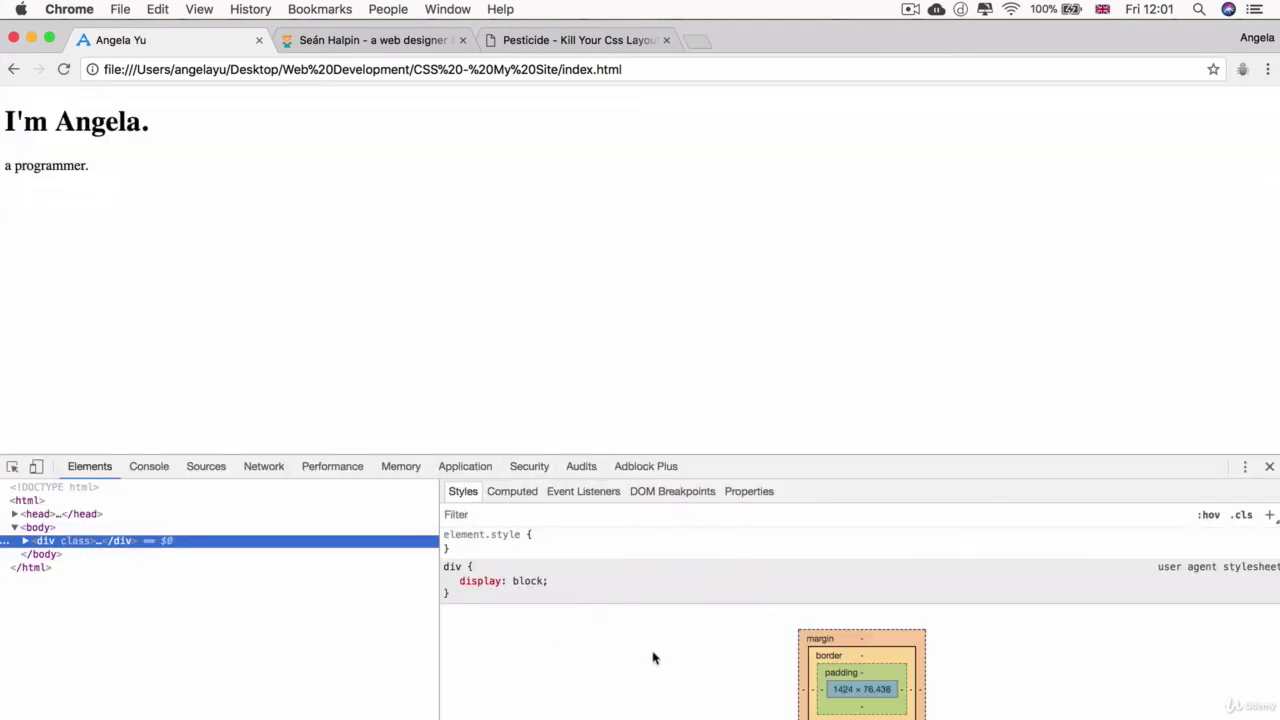
{"action": "scroll", "coordinate": [651, 663], "scroll_direction": "down", "scroll_amount": 2}
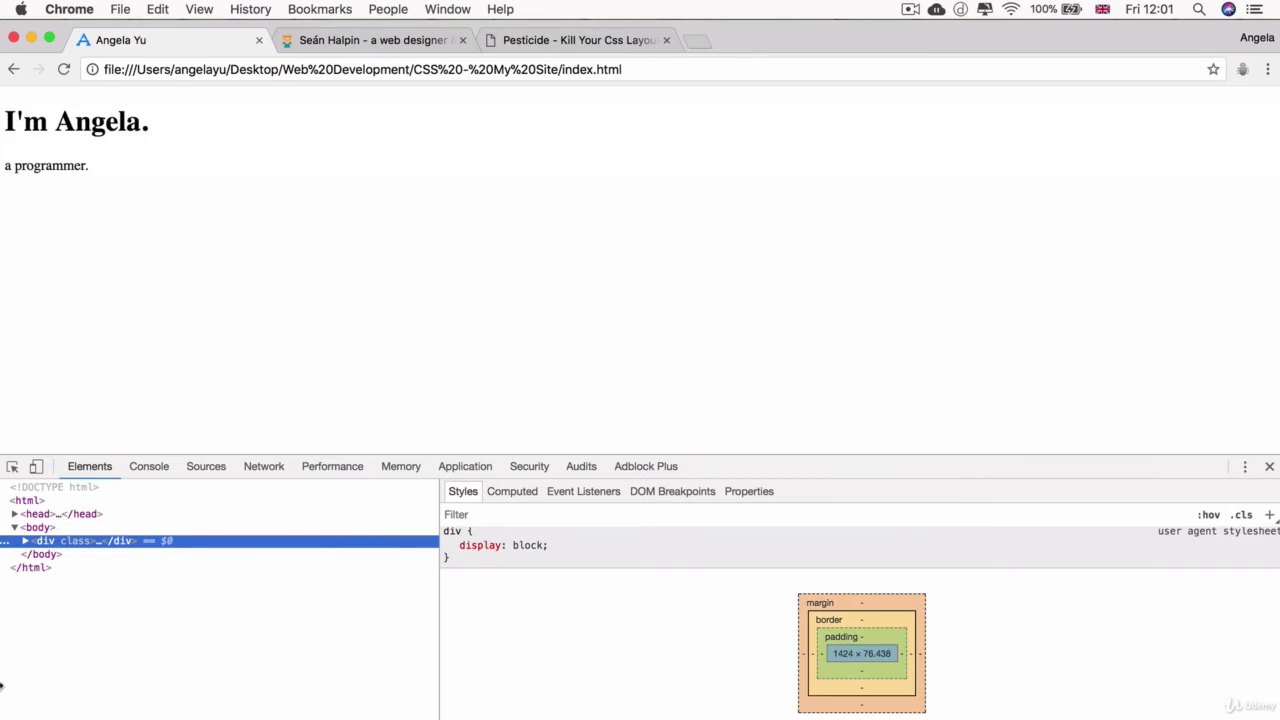
{"action": "left_click", "coordinate": [25, 541]}
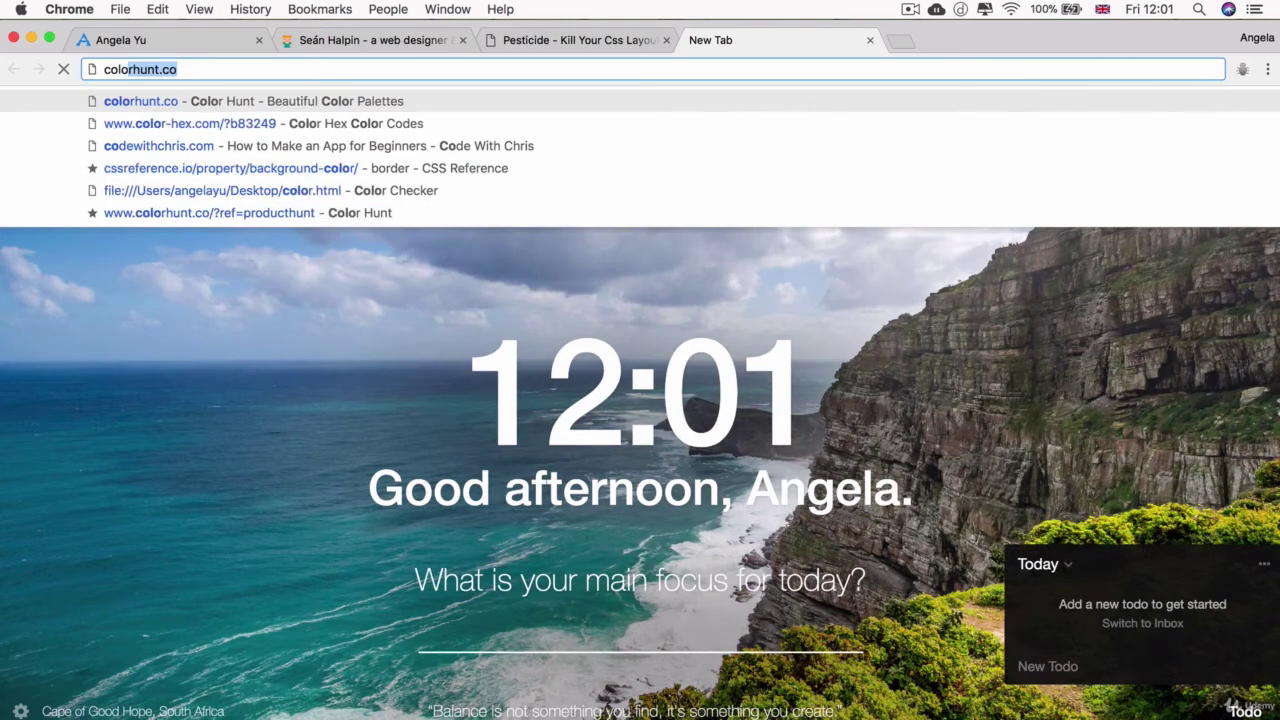
Load colorhunt.co, open a mint palette, and select its #E4F9F5 hex code.
{"action": "key", "text": "Return"}
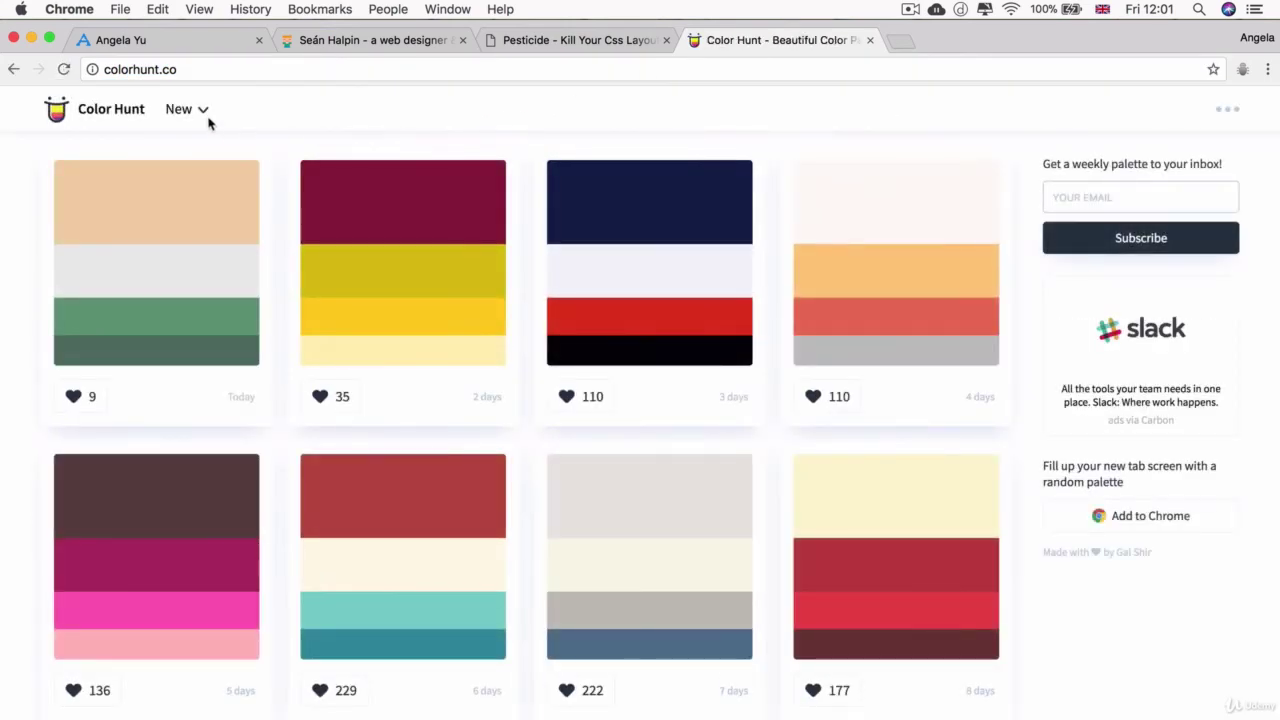
{"action": "left_click", "coordinate": [203, 112]}
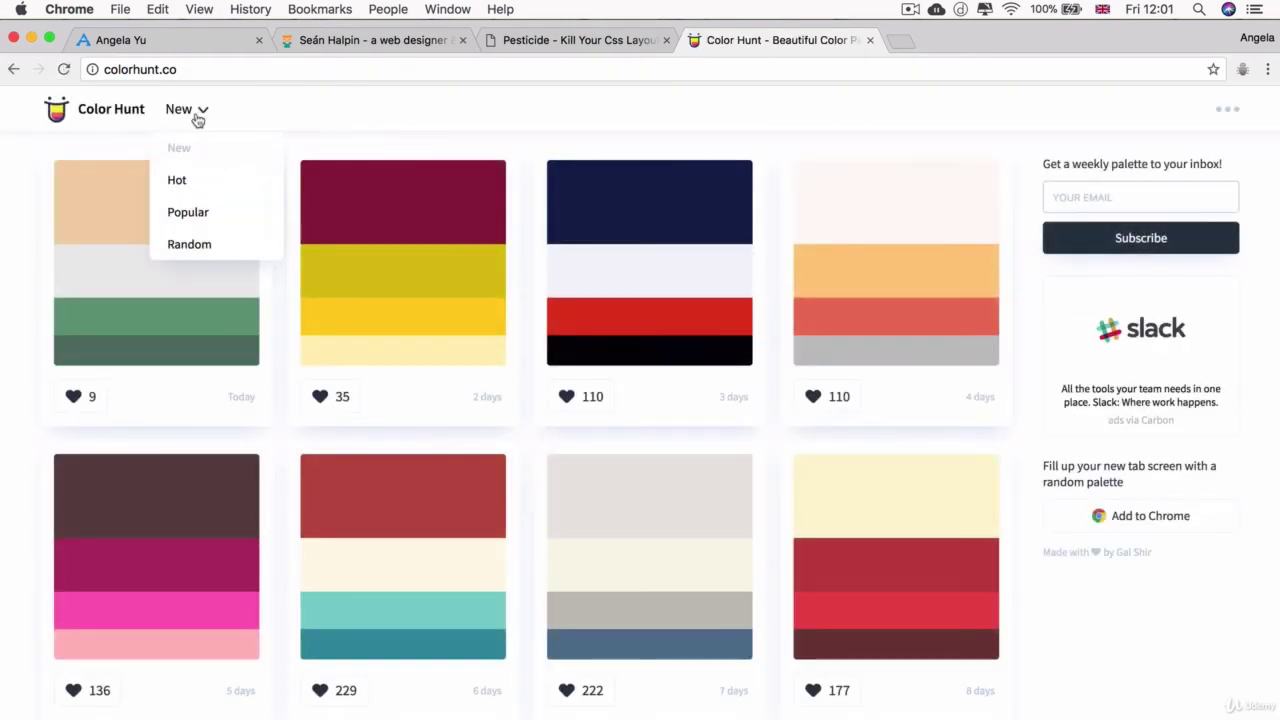
{"action": "left_click", "coordinate": [189, 243]}
{"action": "double_click", "coordinate": [88, 320]}
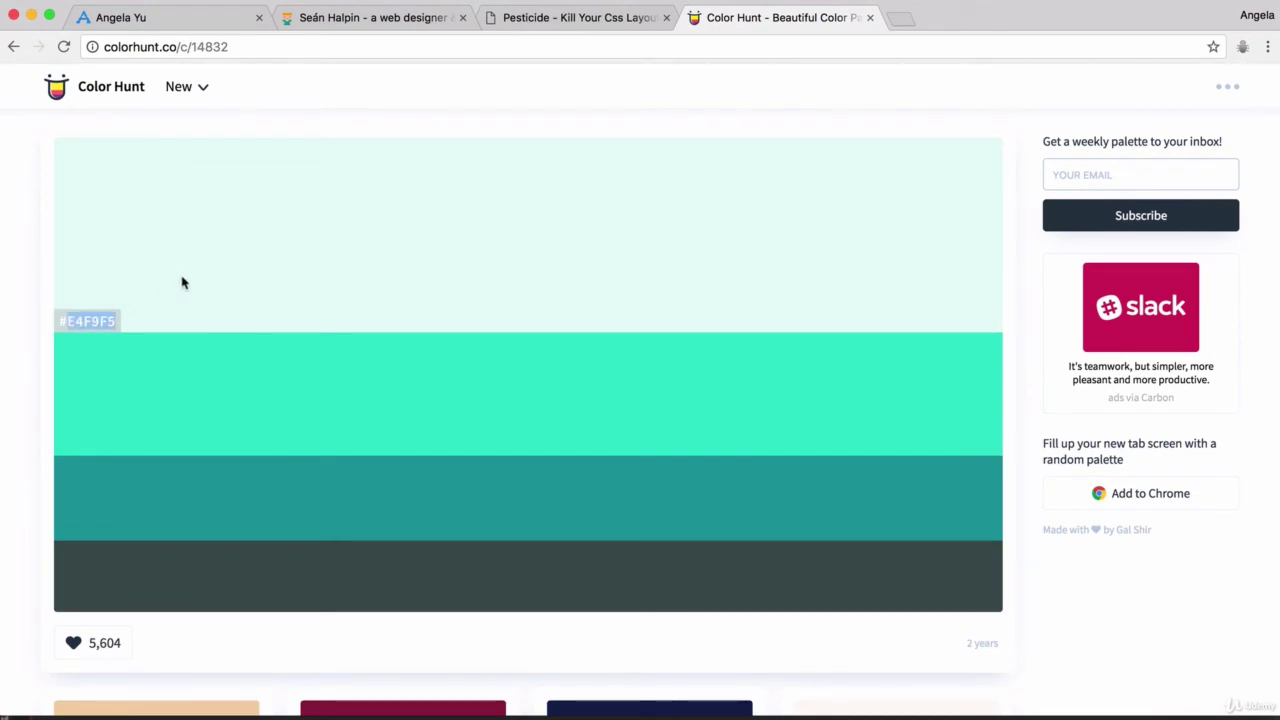
Add a div rule with background-color #E4F9F5 to styles.css in Atom and save it.
{"action": "key", "text": "super+Tab"}
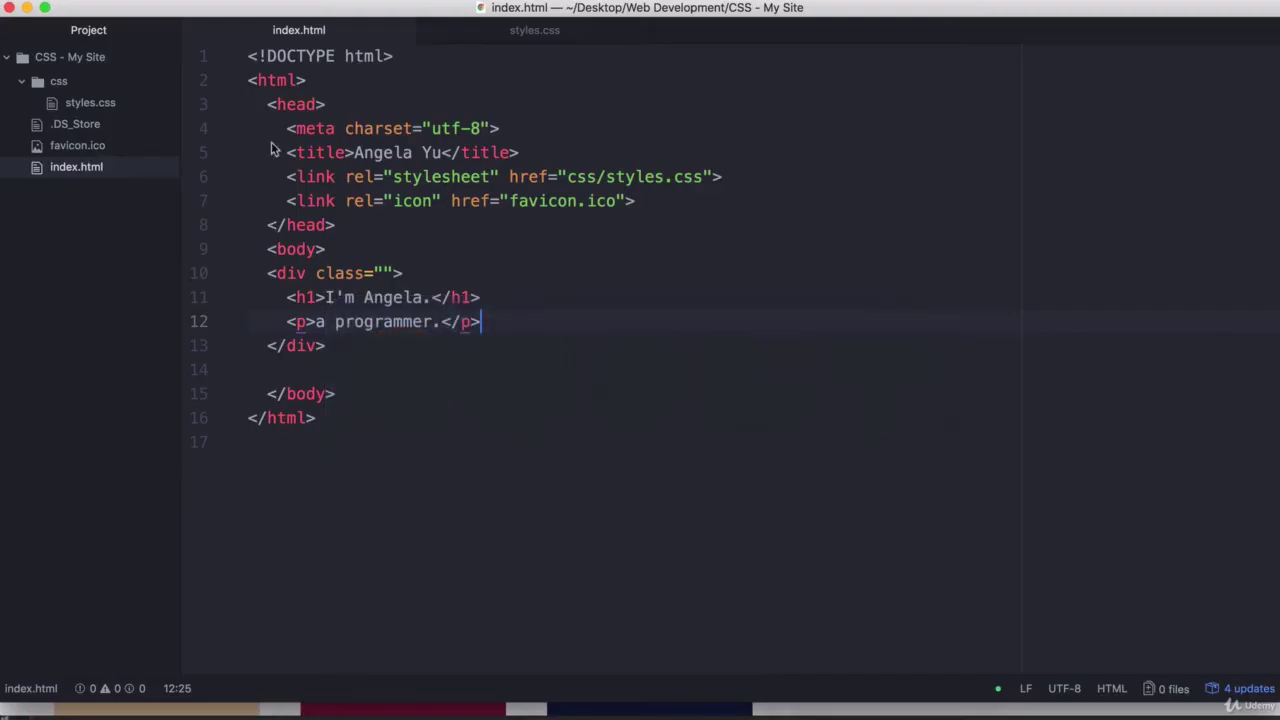
{"action": "left_click", "coordinate": [520, 34]}
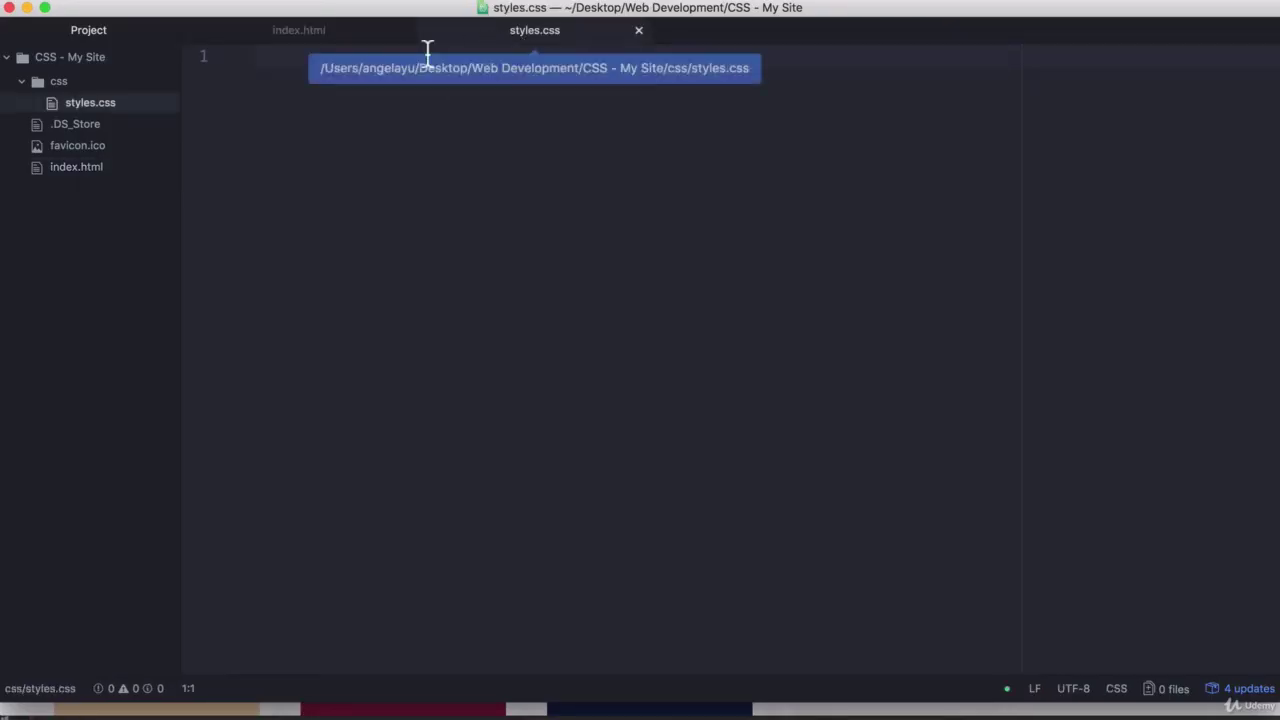
{"action": "key", "text": "Return"}
{"action": "type", "text": "div "}
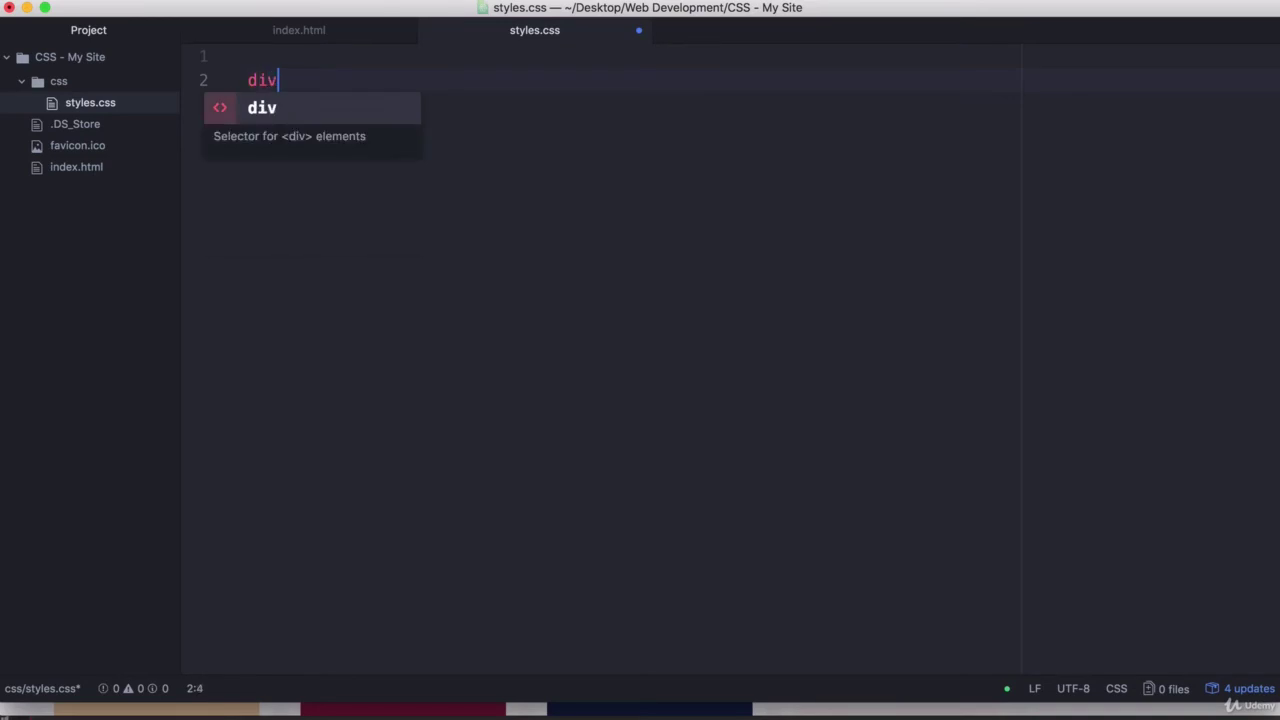
{"action": "type", "text": "{"}
{"action": "key", "text": "Return"}
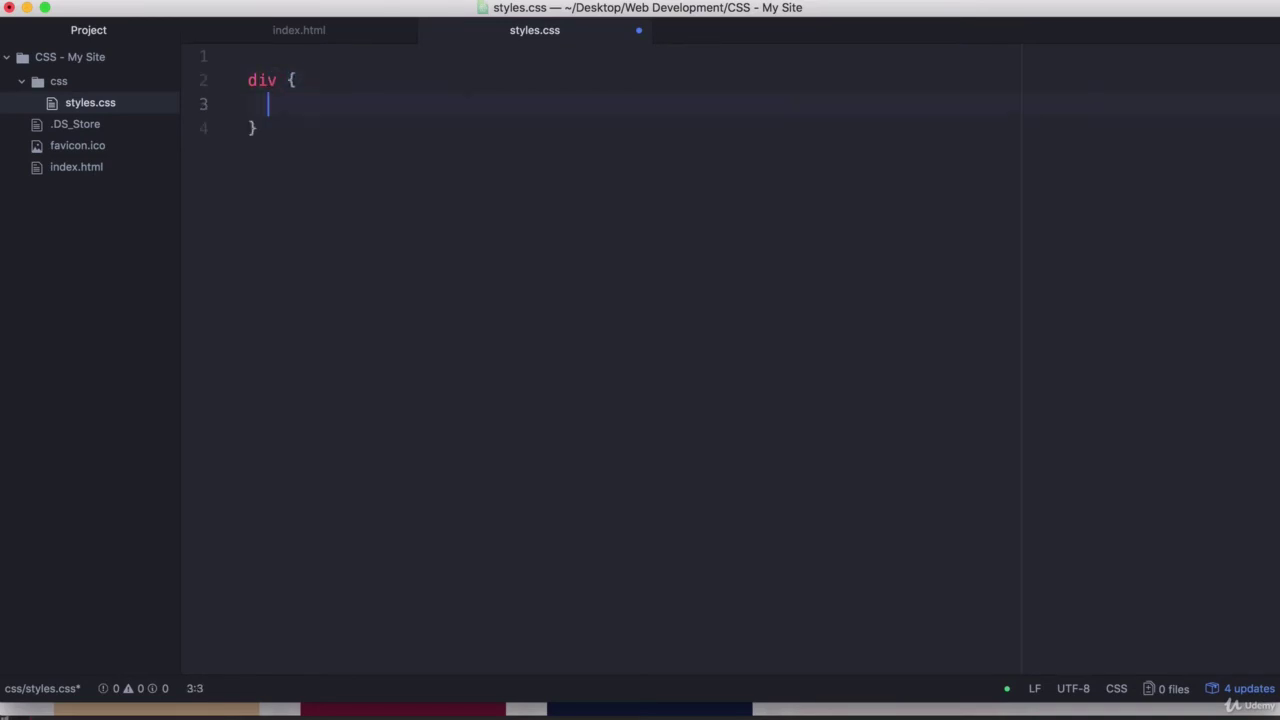
{"action": "type", "text": "back"}
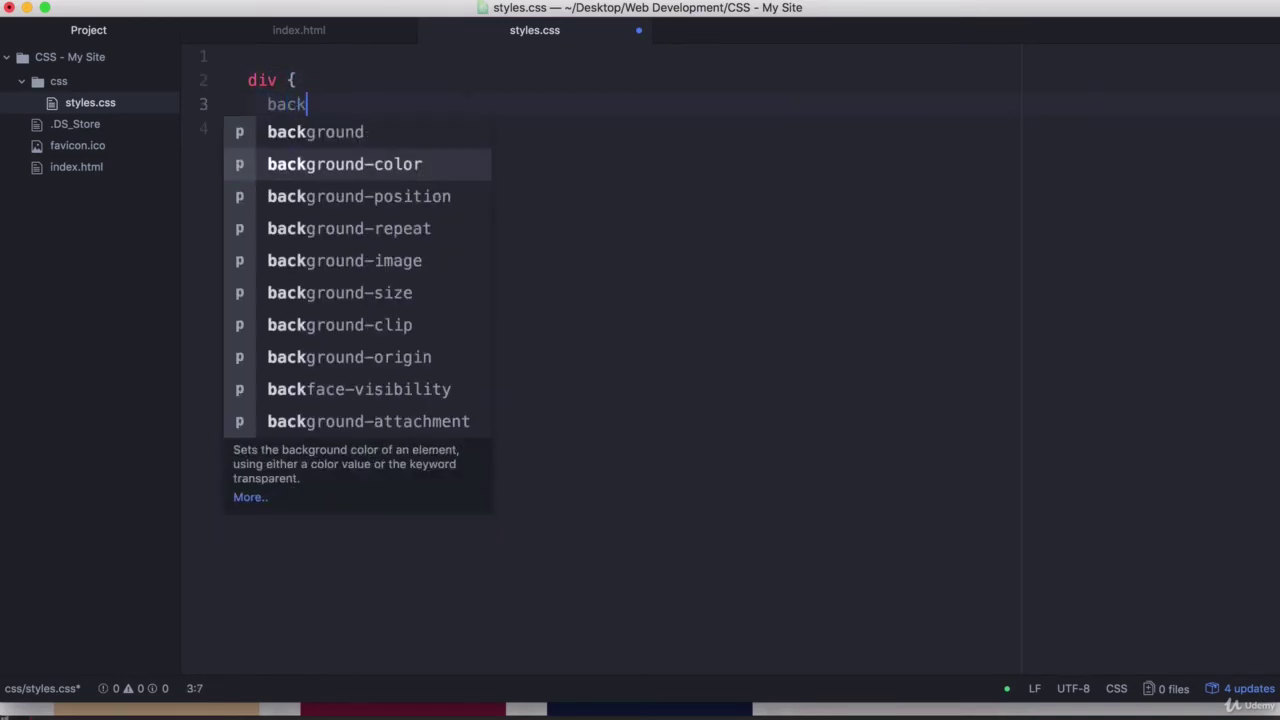
{"action": "key", "text": "Return"}
{"action": "type", "text": "#"}
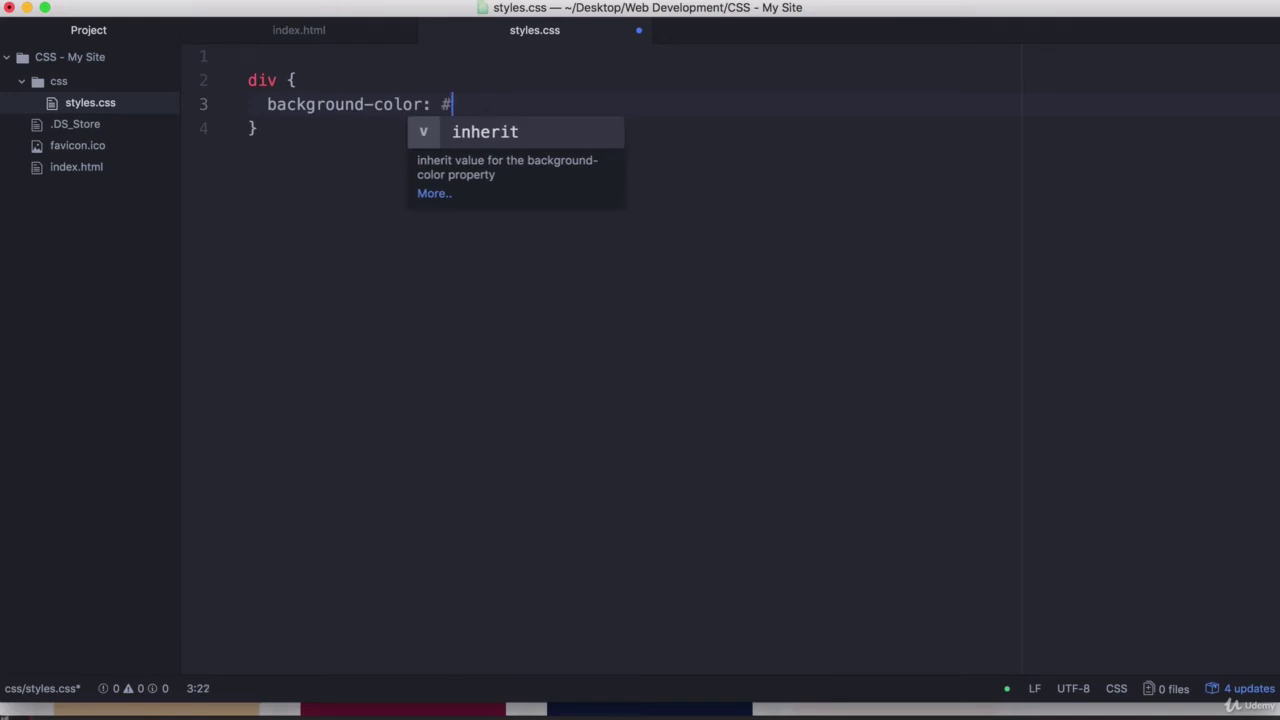
{"action": "type", "text": "E4F9F5;"}
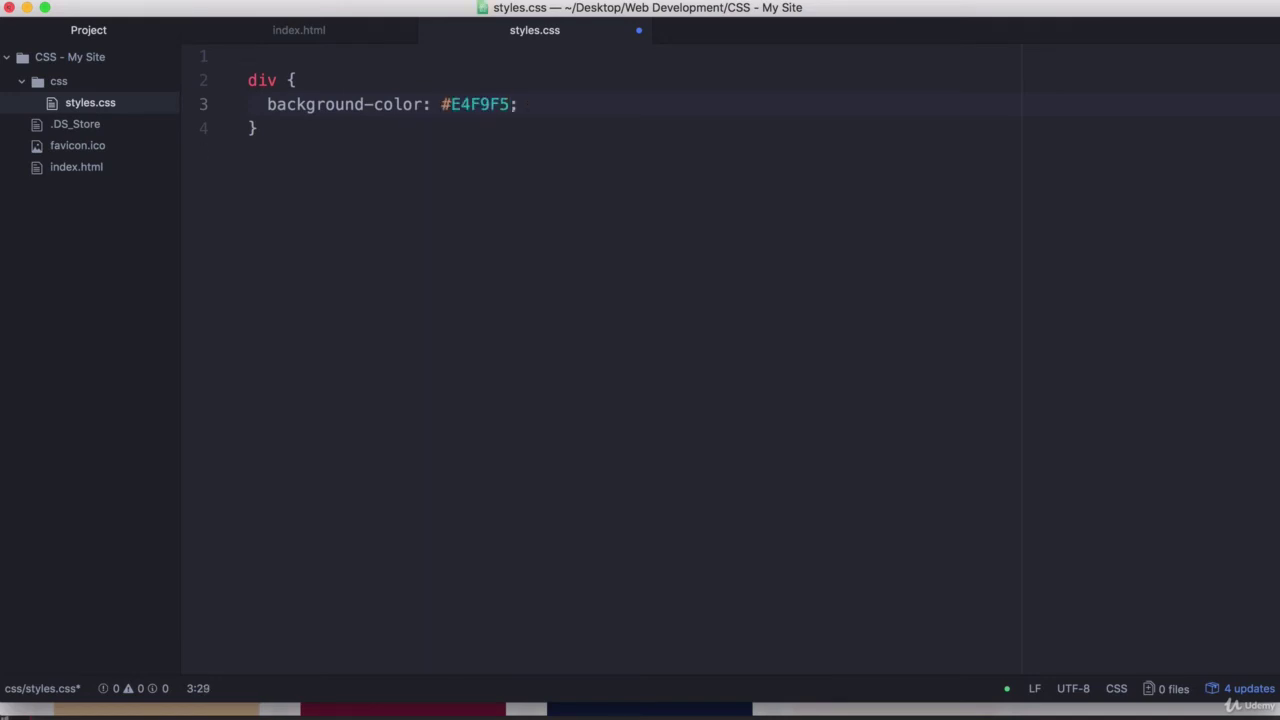
{"action": "key", "text": "super+s"}
{"action": "key", "text": "super+Tab"}
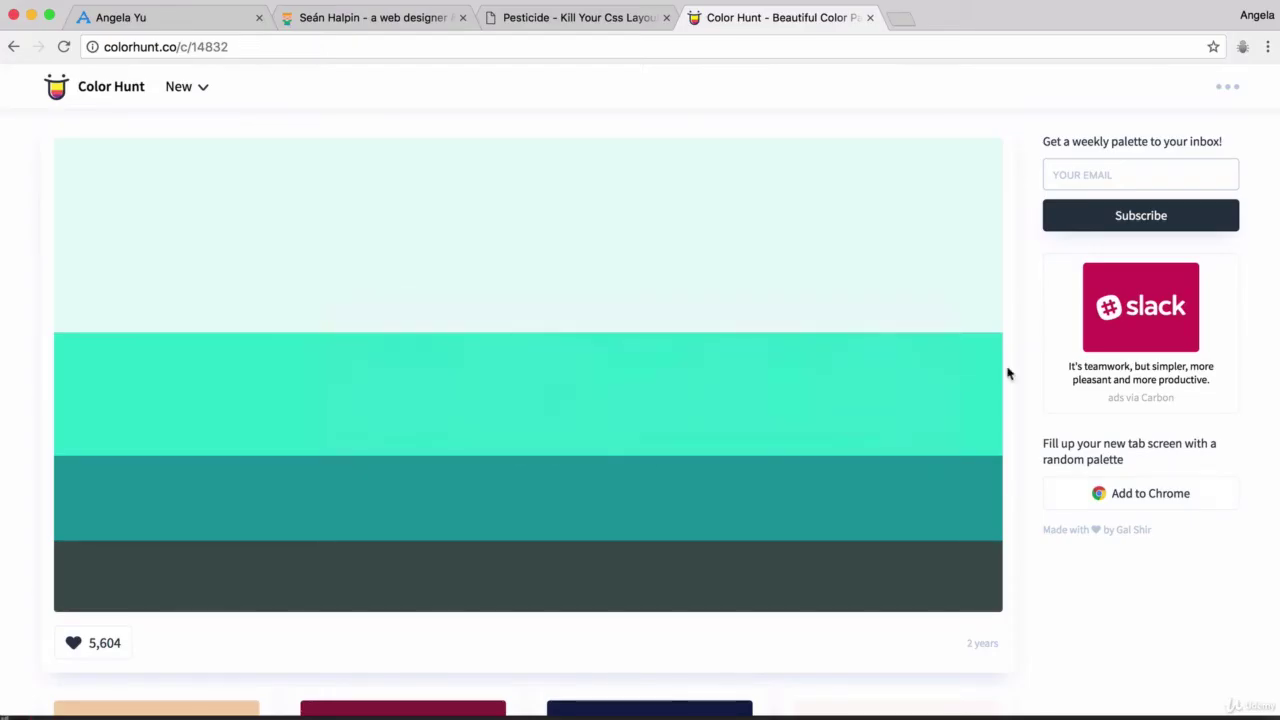
Reload the Angela Yu page and inspect the body element's default 8px margin.
{"action": "left_click", "coordinate": [149, 17]}
{"action": "key", "text": "super+r"}
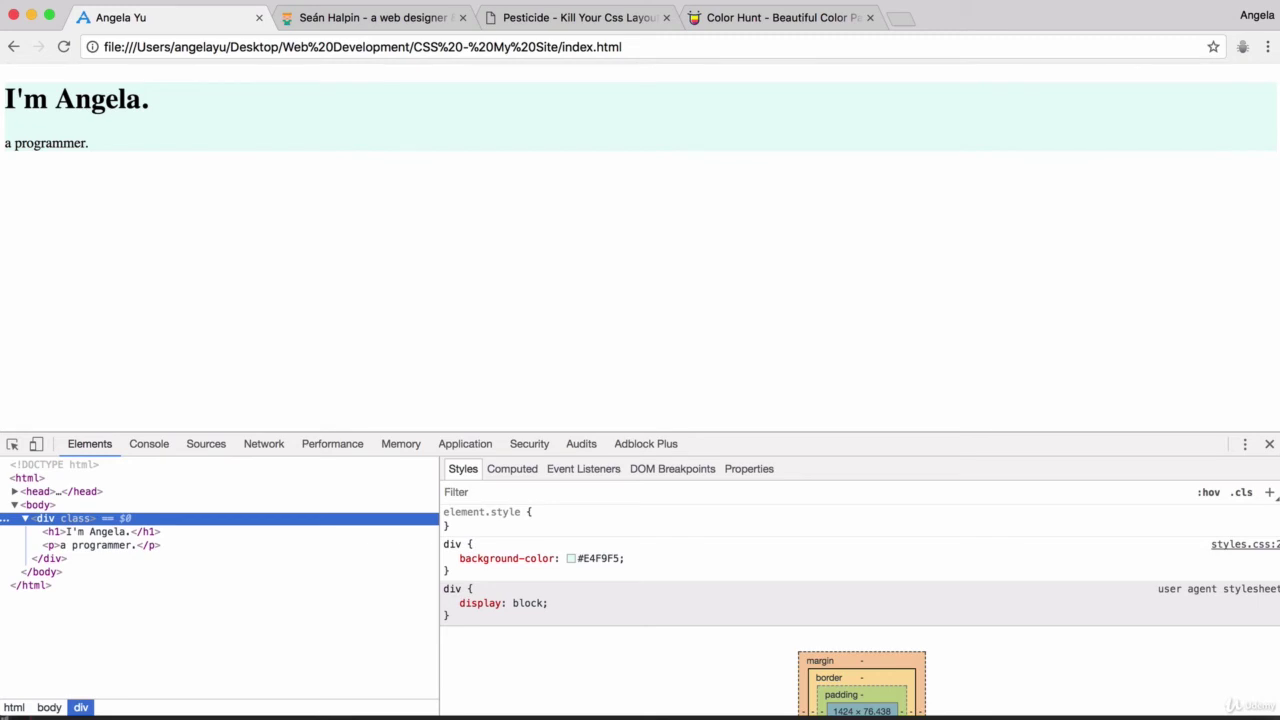
{"action": "left_click", "coordinate": [38, 507]}
{"action": "scroll", "coordinate": [743, 550], "scroll_direction": "down", "scroll_amount": 1}
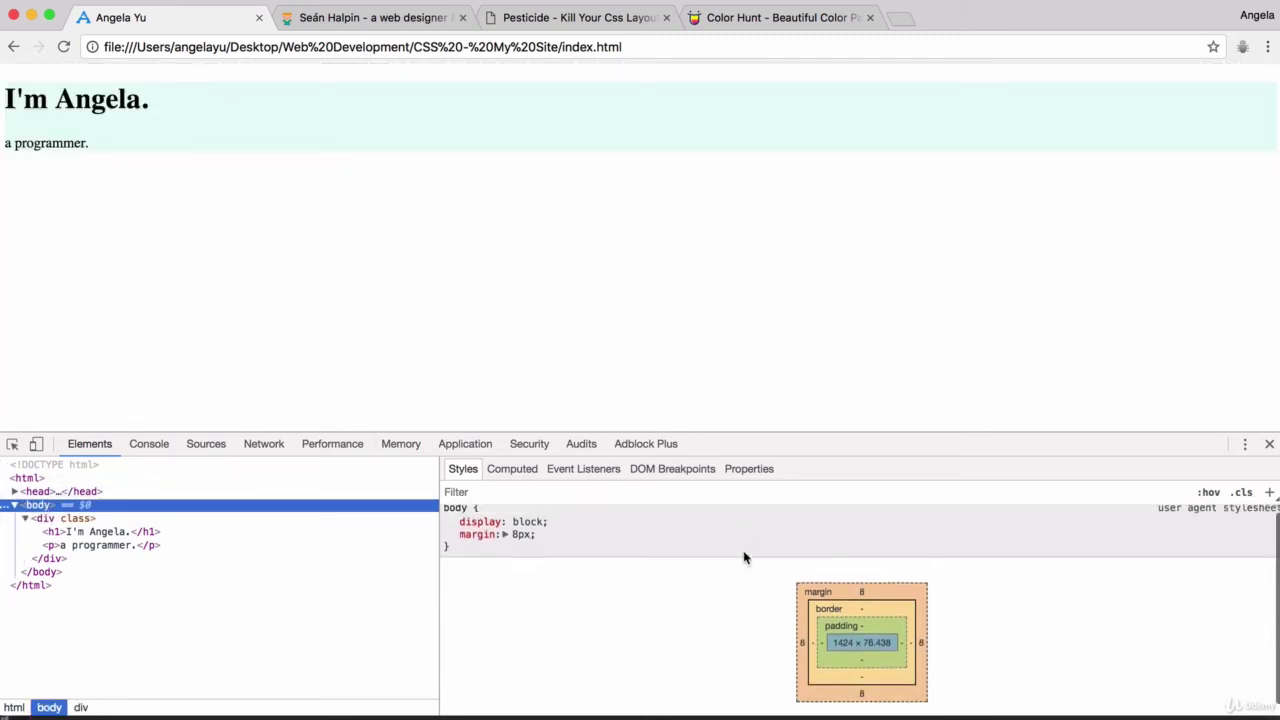
{"action": "scroll", "coordinate": [743, 557], "scroll_direction": "up", "scroll_amount": 1}
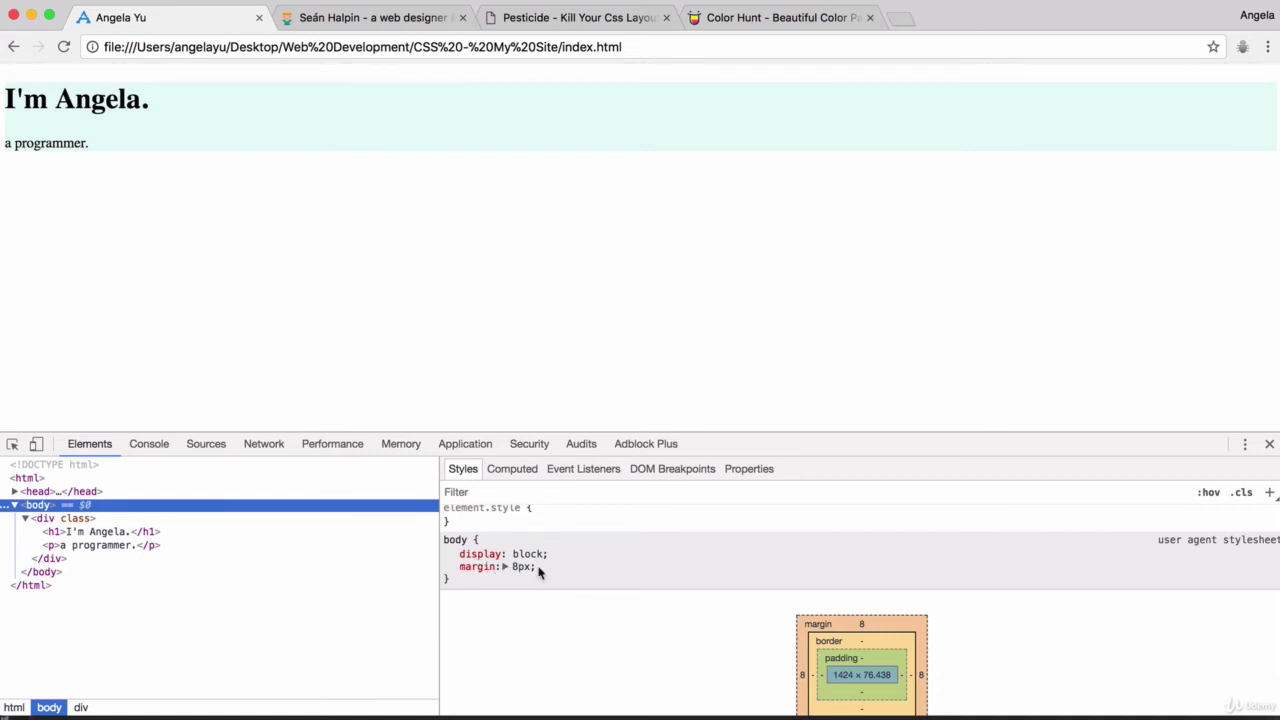
{"action": "scroll", "coordinate": [918, 640], "scroll_direction": "down", "scroll_amount": 1}
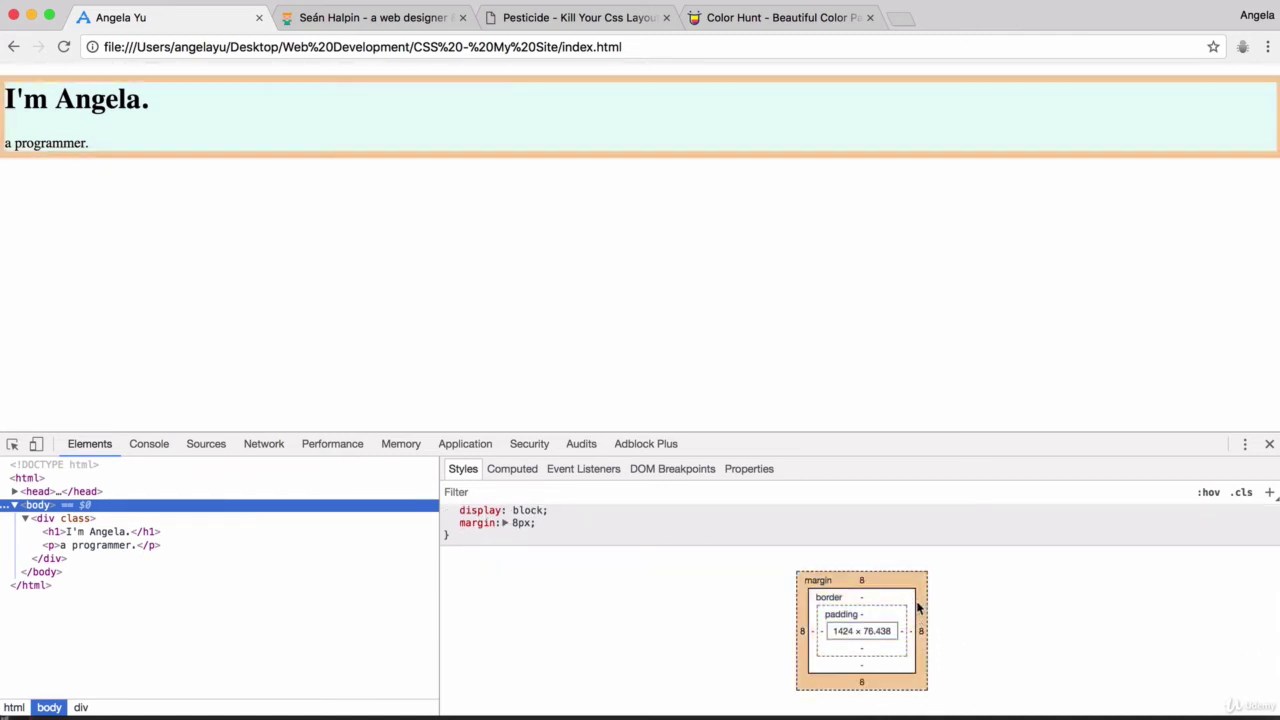
Set the body's left and top margins to 0 in the DevTools box model.
{"action": "double_click", "coordinate": [802, 631]}
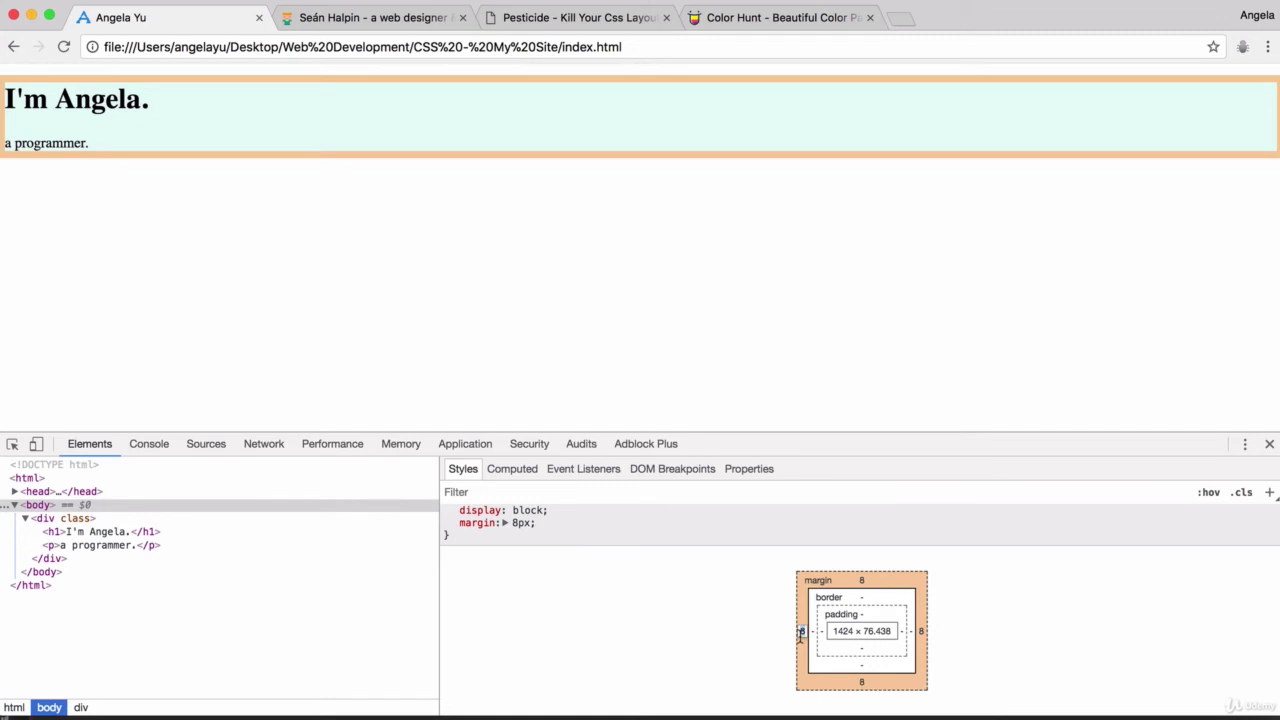
{"action": "type", "text": "0"}
{"action": "key", "text": "Return"}
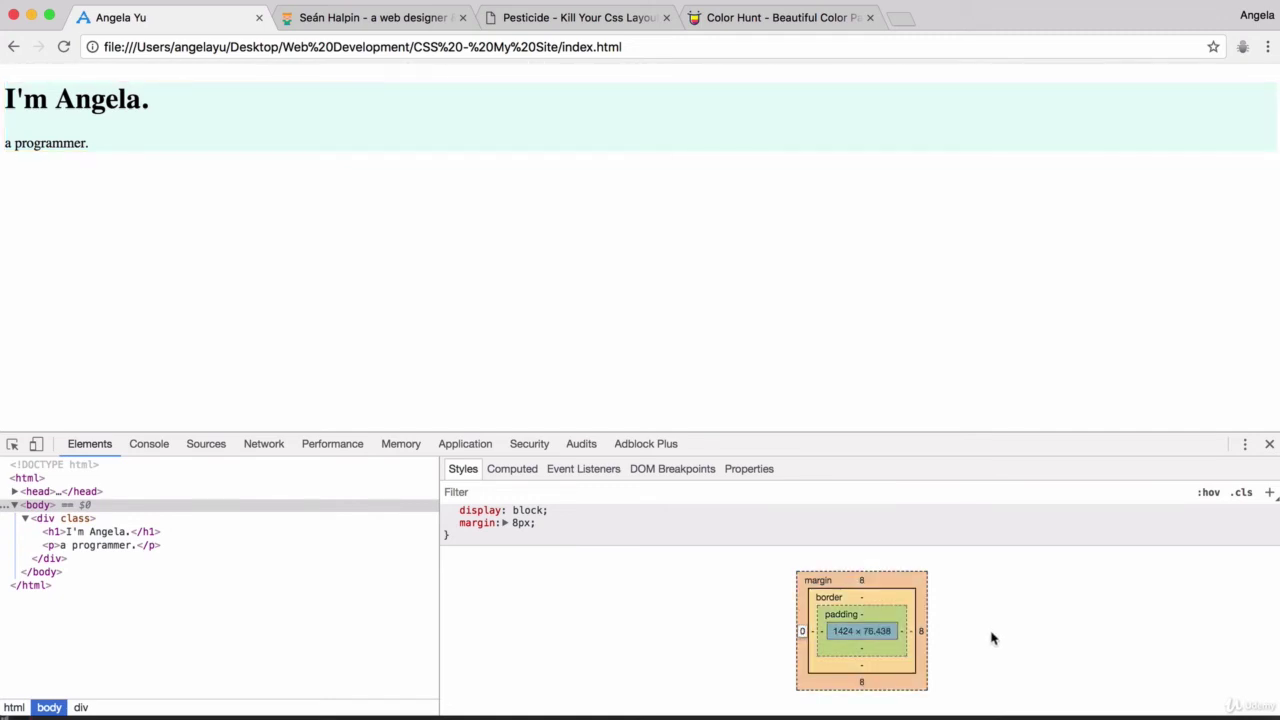
{"action": "double_click", "coordinate": [860, 593]}
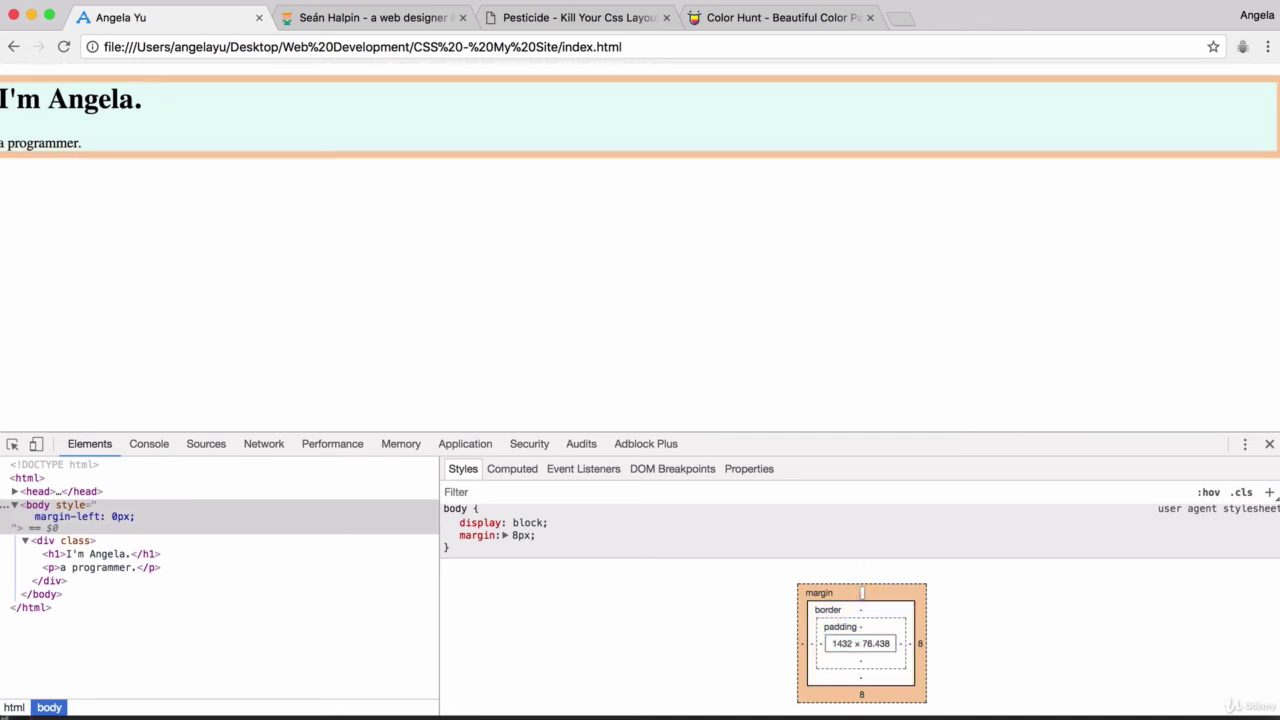
{"action": "type", "text": "0"}
{"action": "key", "text": "Return"}
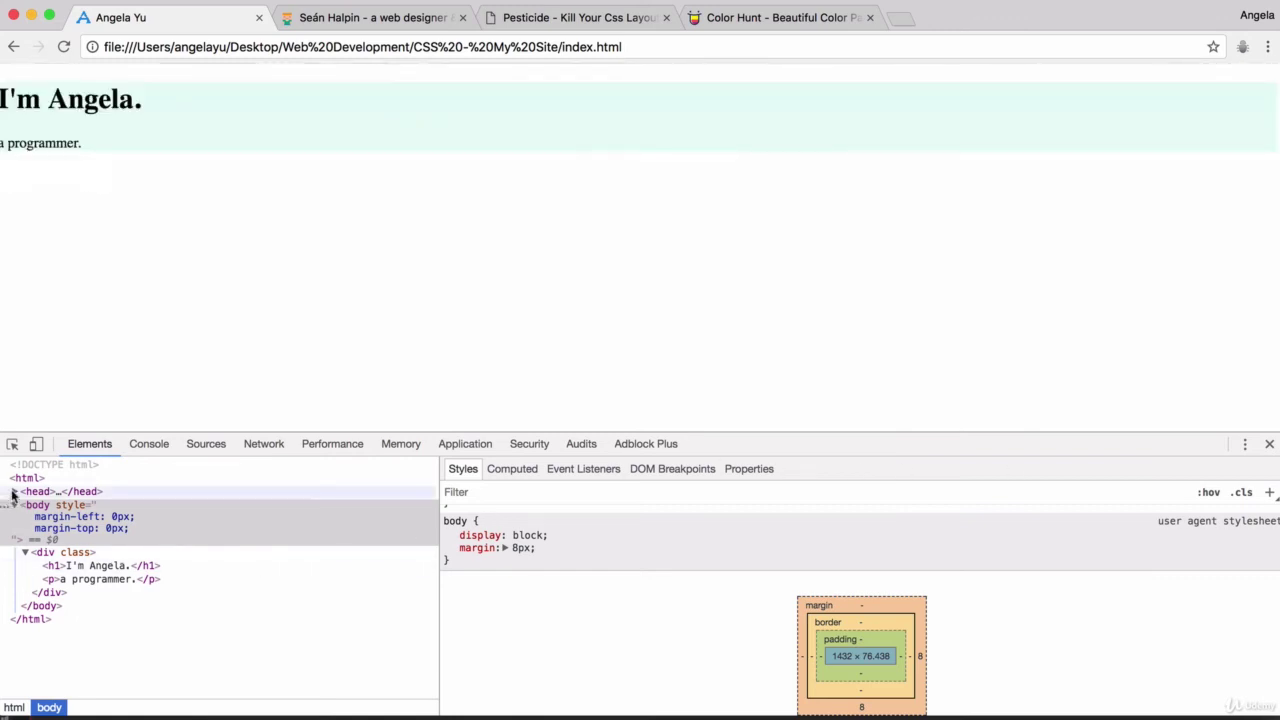
Inspect the h1 and review its default 0.67em margins, computed as 21.44px.
{"action": "left_click", "coordinate": [91, 567]}
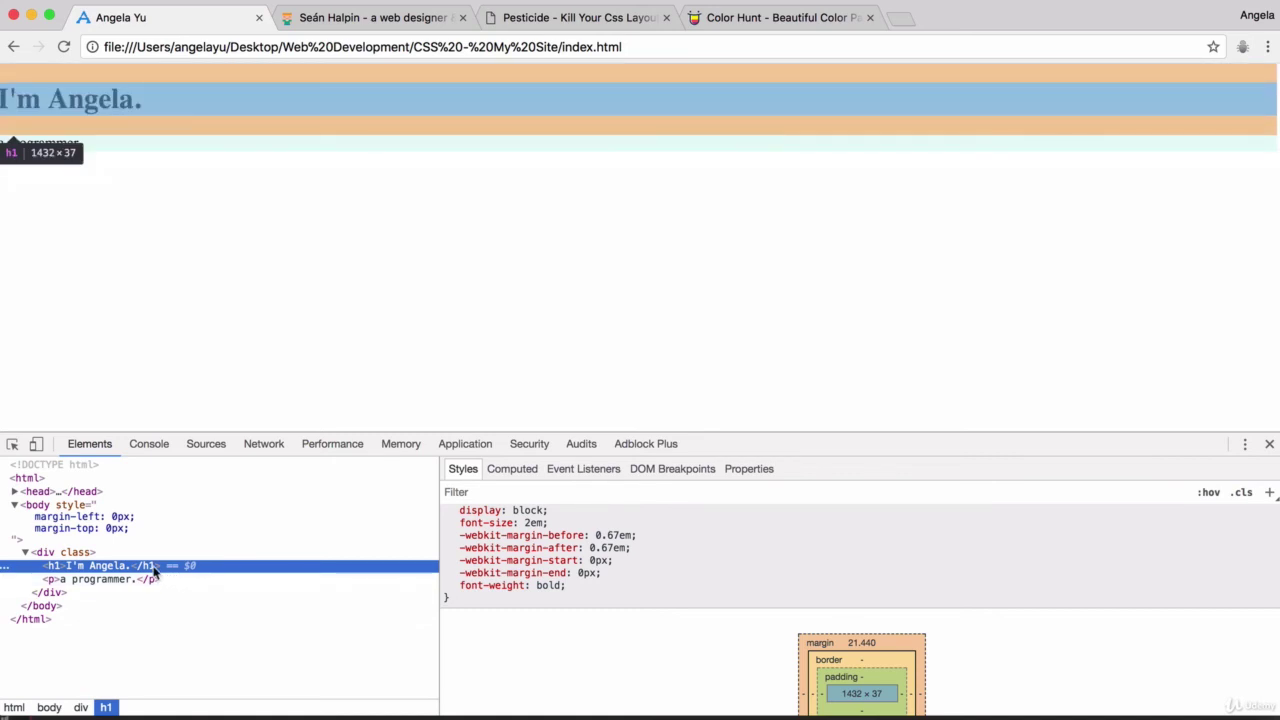
{"action": "scroll", "coordinate": [685, 628], "scroll_direction": "down", "scroll_amount": 1}
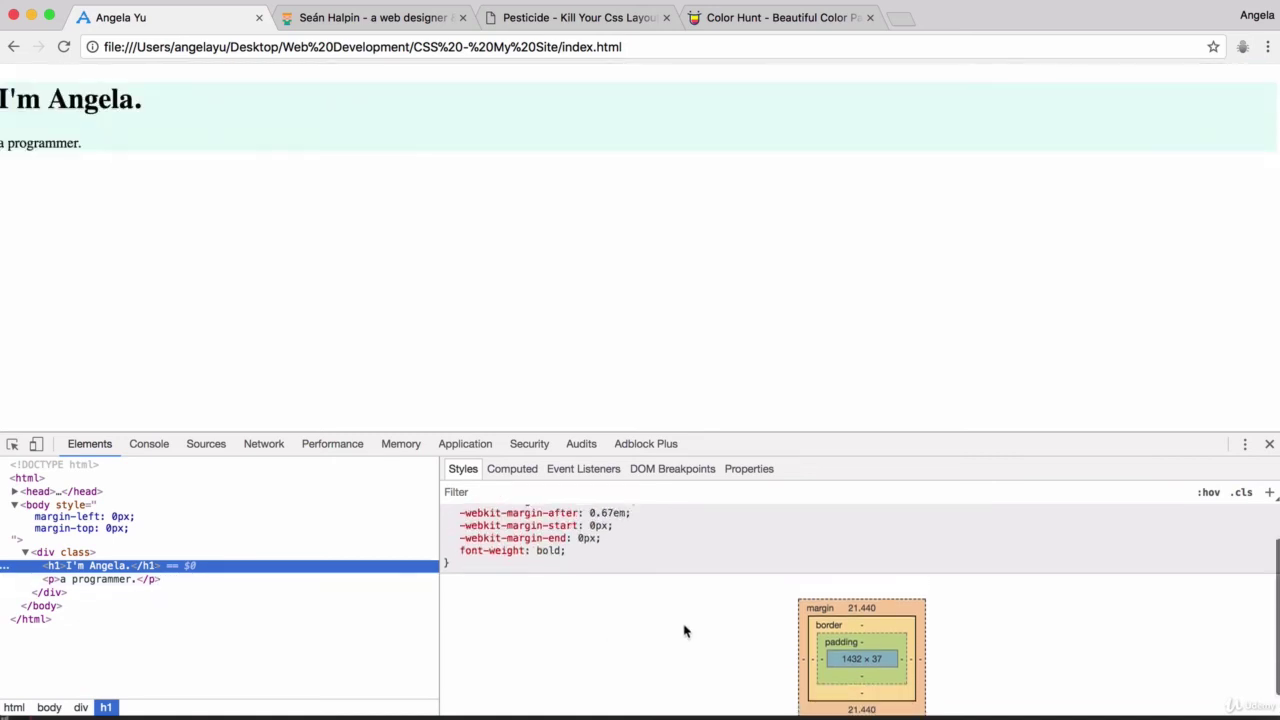
{"action": "scroll", "coordinate": [695, 624], "scroll_direction": "up", "scroll_amount": 2}
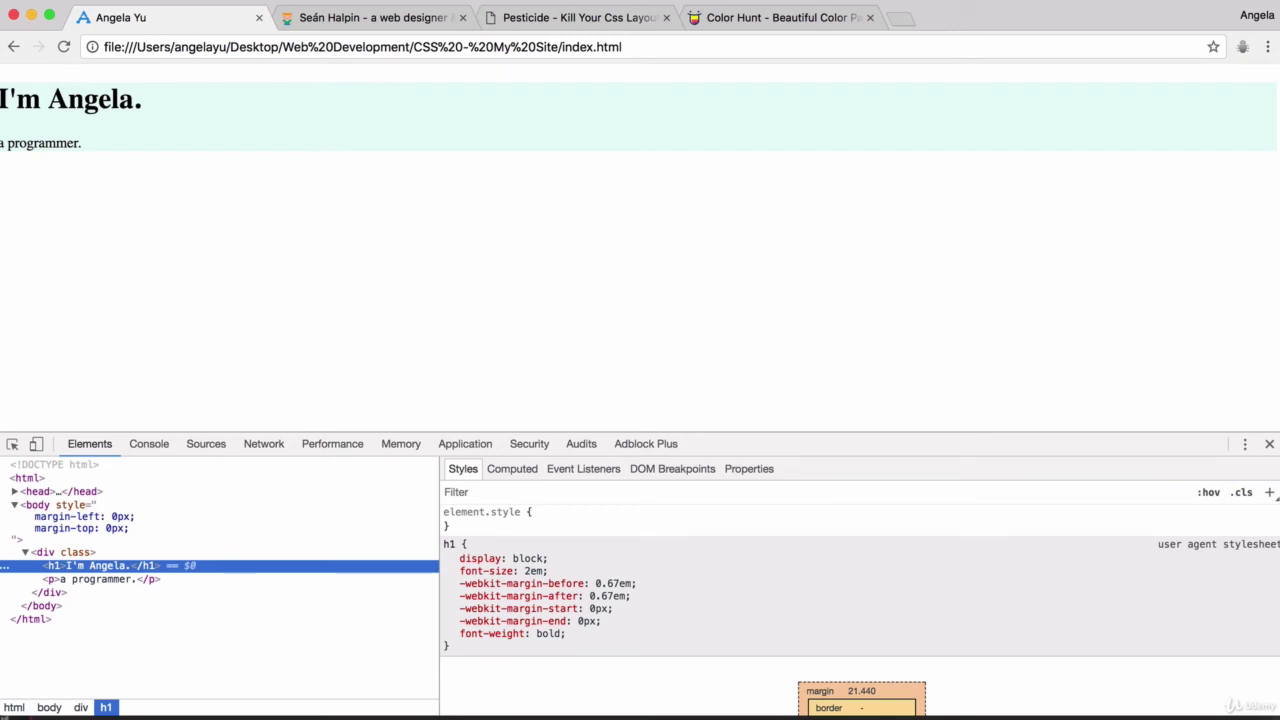
{"action": "scroll", "coordinate": [877, 560], "scroll_direction": "down", "scroll_amount": 3}
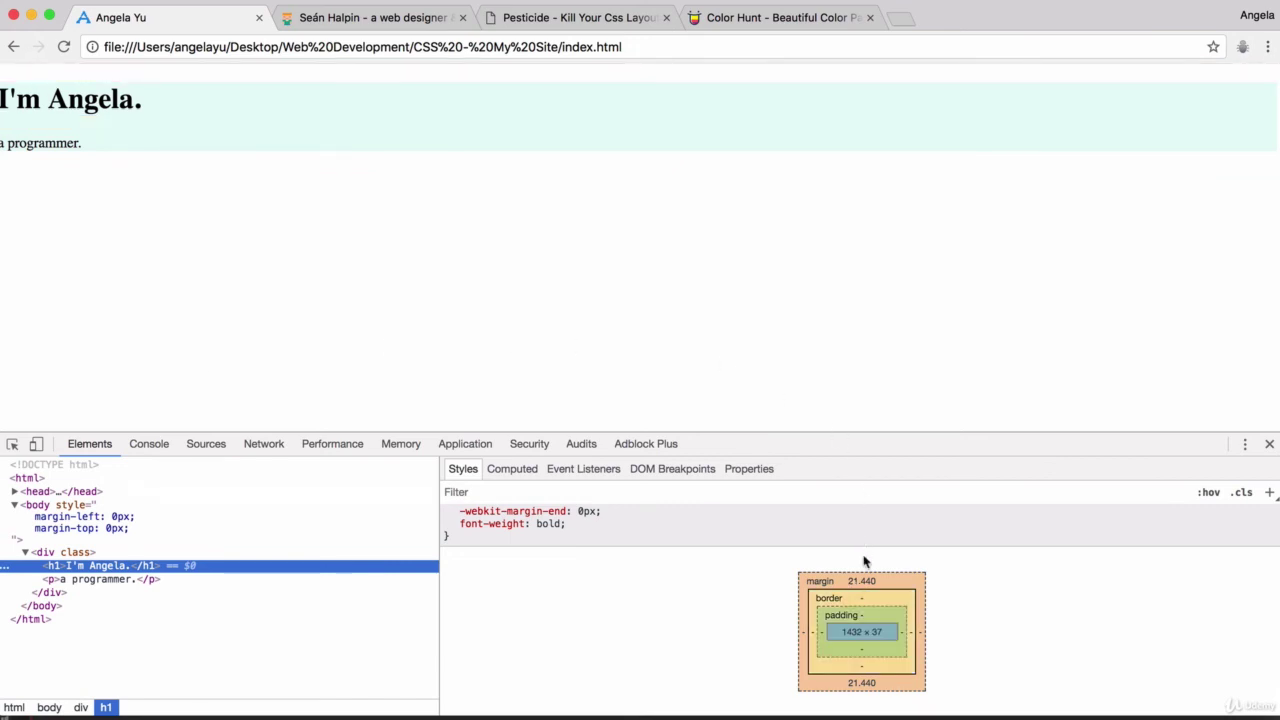
Set the h1's top and bottom margins to 0 in the box model.
{"action": "double_click", "coordinate": [862, 581]}
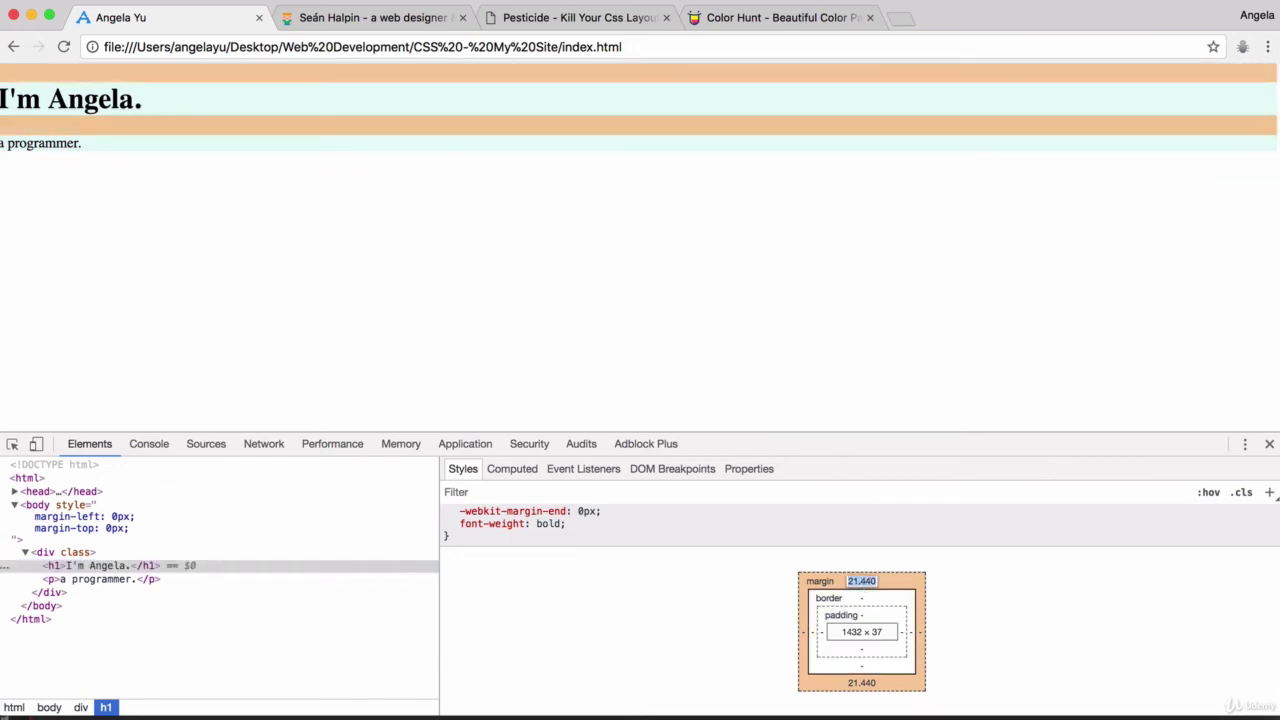
{"action": "type", "text": "0"}
{"action": "key", "text": "Return"}
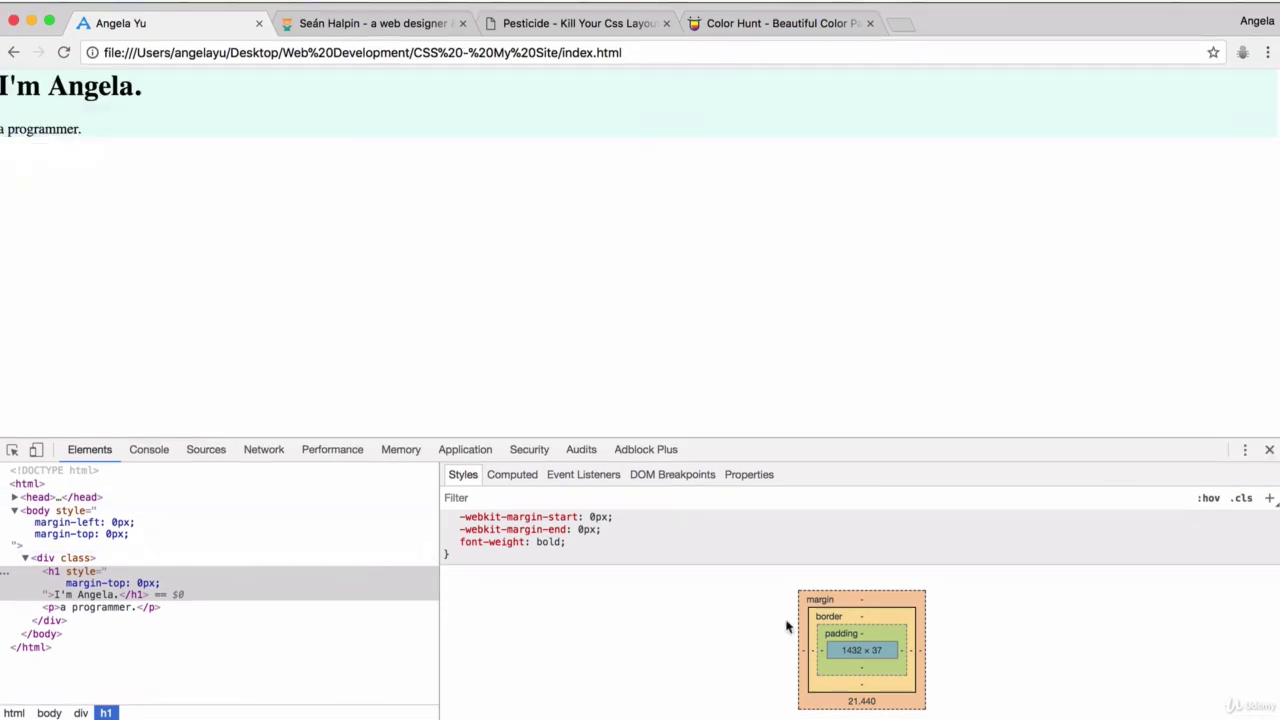
{"action": "double_click", "coordinate": [856, 703]}
{"action": "type", "text": "0"}
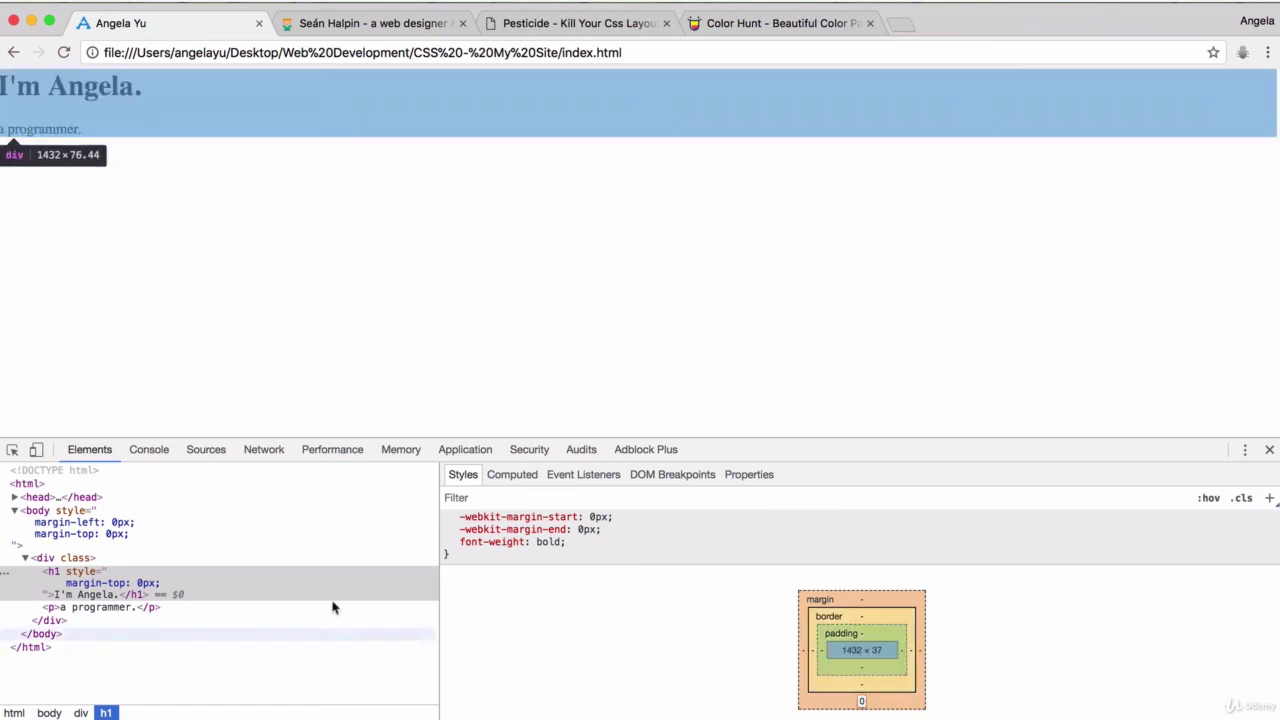
{"action": "left_click", "coordinate": [58, 530]}
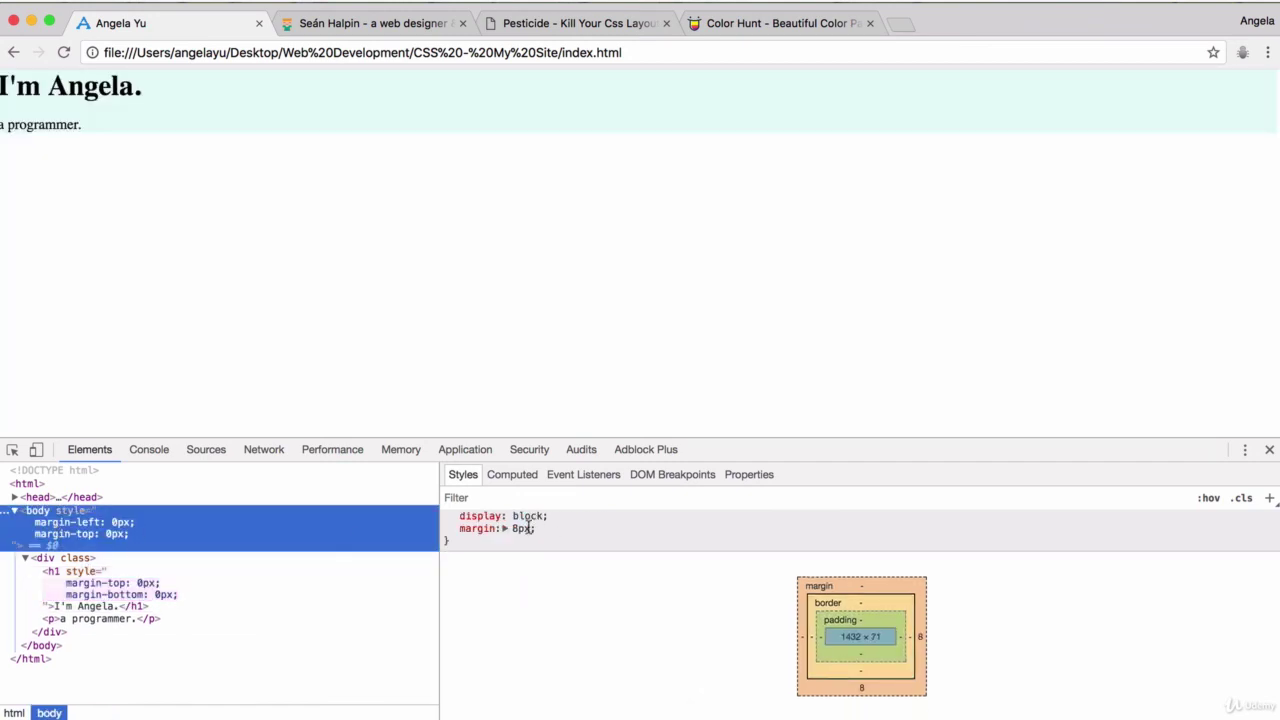
{"action": "scroll", "coordinate": [528, 530], "scroll_direction": "up", "scroll_amount": 3}
Add margin-right: 0px to the body's element.style.
{"action": "left_click", "coordinate": [566, 550]}
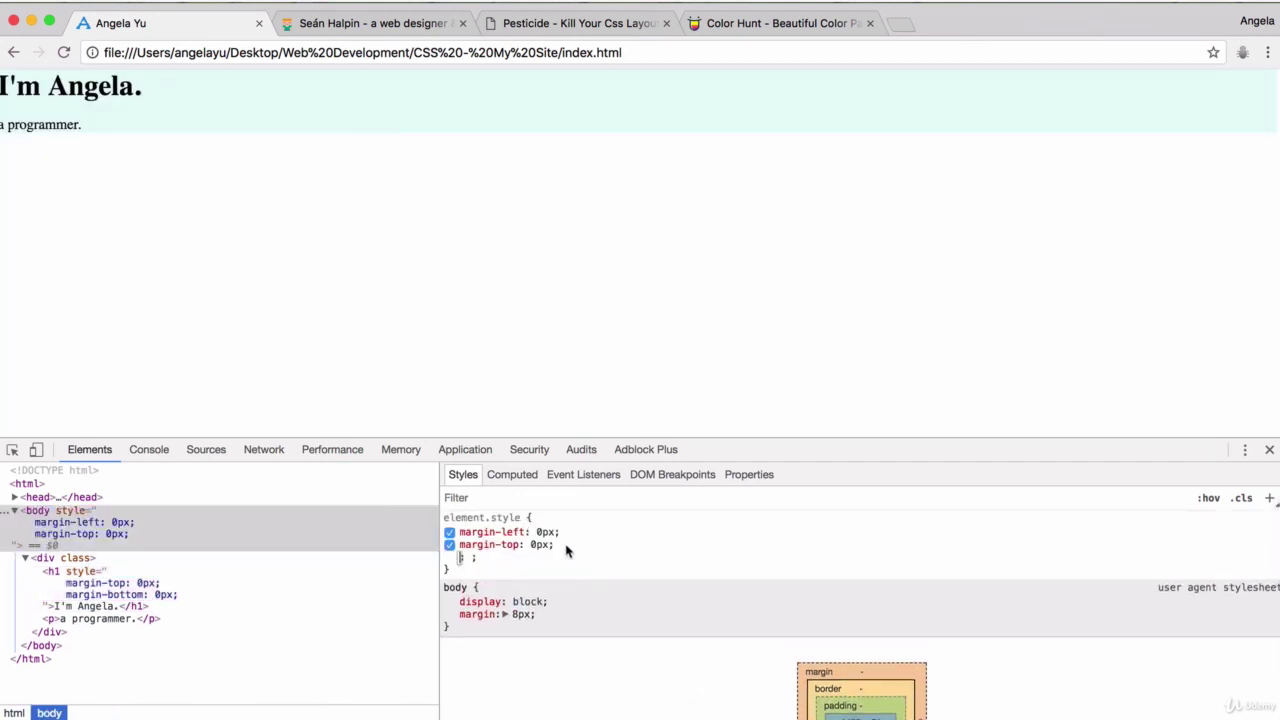
{"action": "type", "text": "margin"}
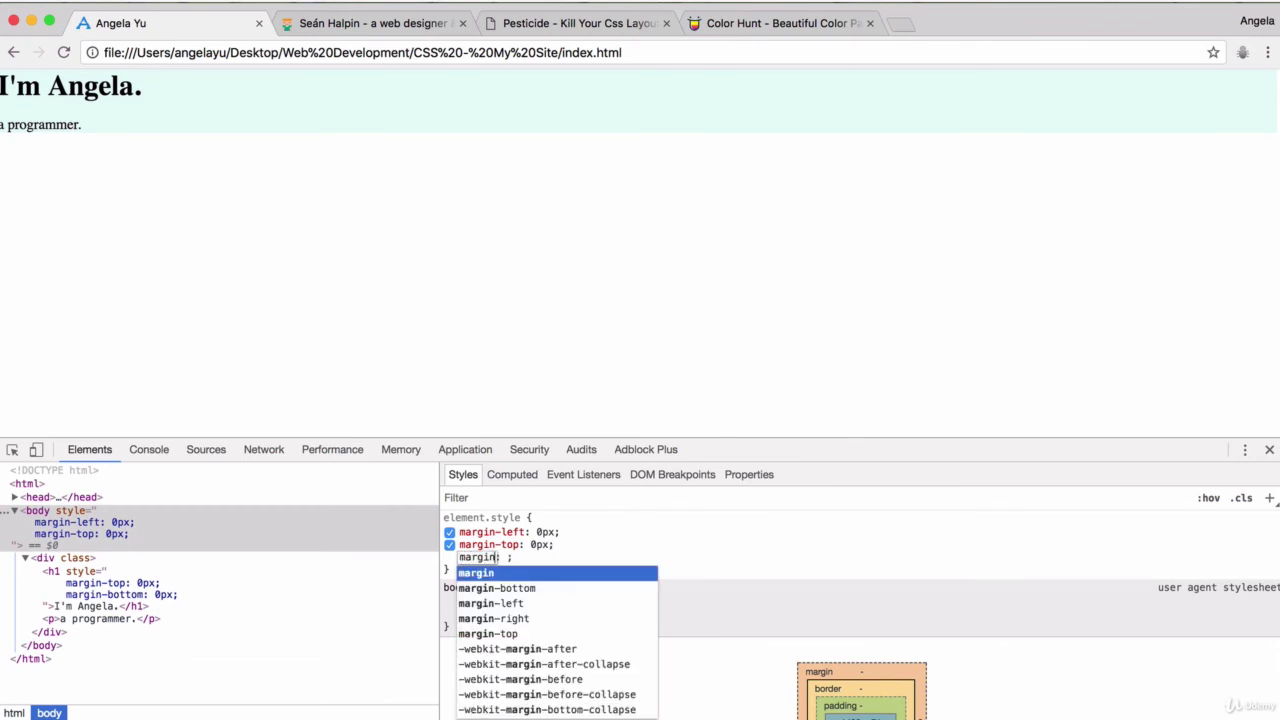
{"action": "type", "text": "-right"}
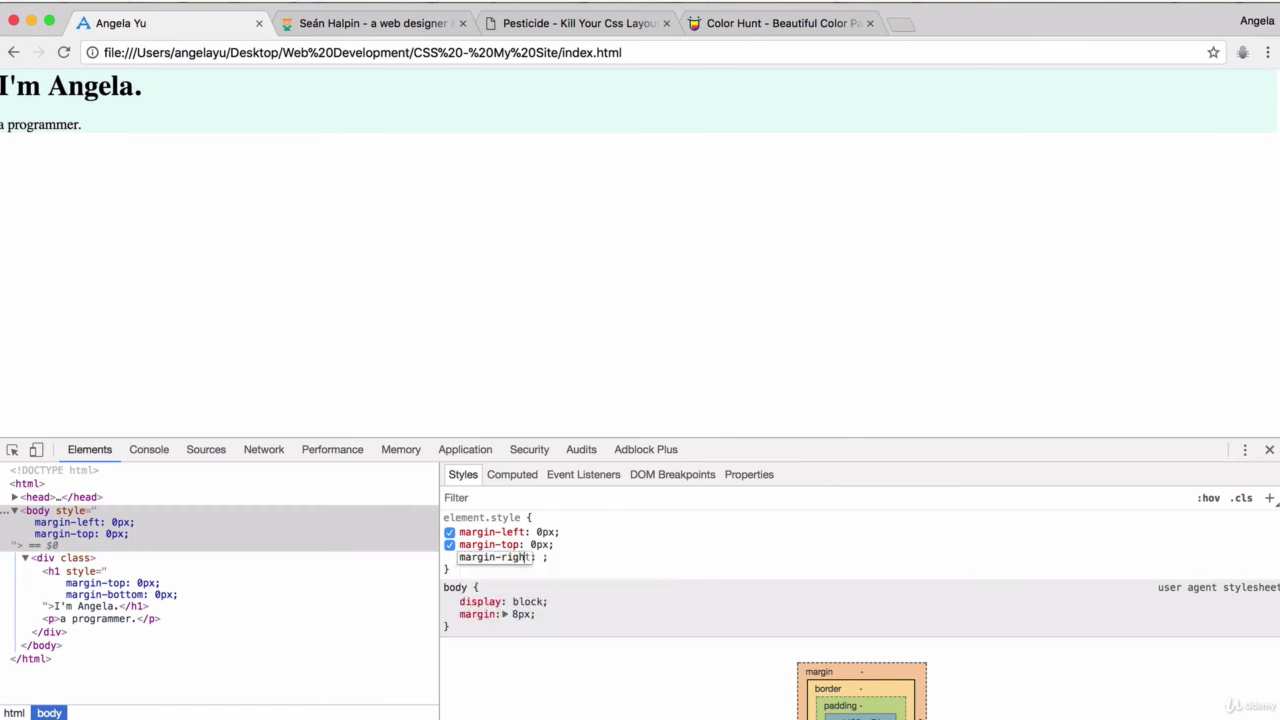
{"action": "key", "text": "Tab"}
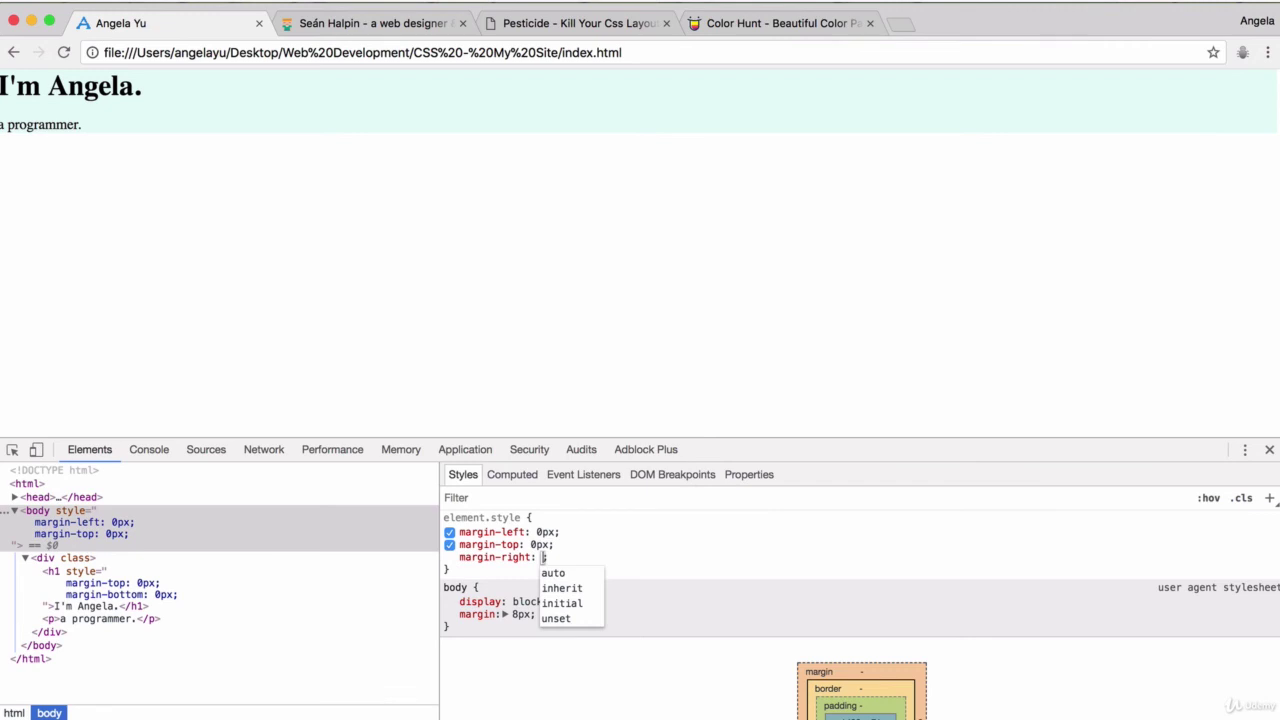
{"action": "type", "text": "0px"}
{"action": "key", "text": "Return"}
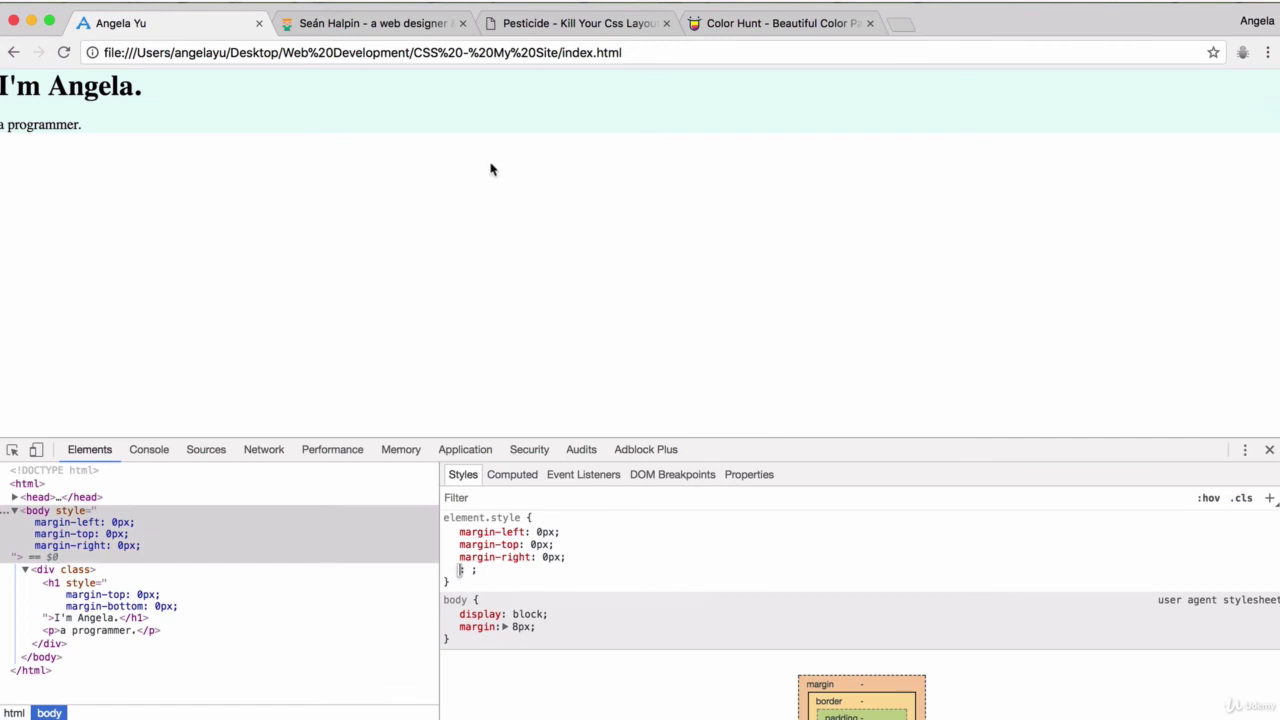
{"action": "left_click", "coordinate": [487, 210]}
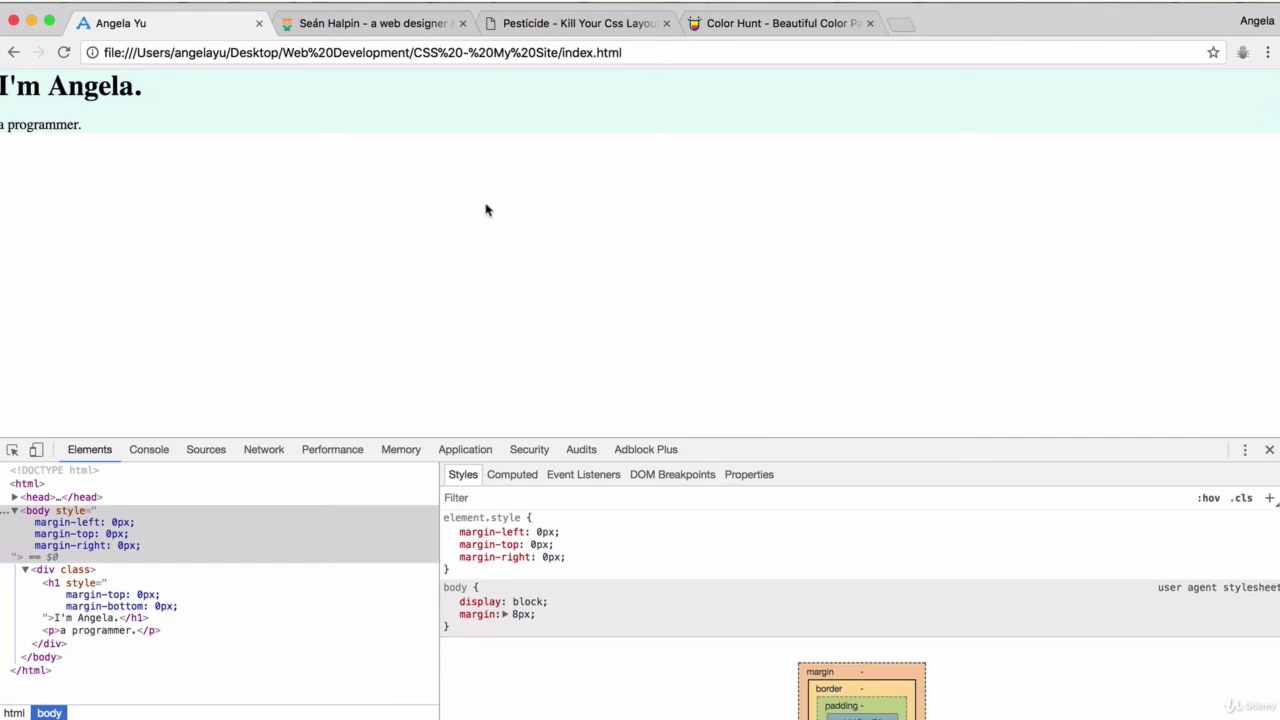
Reload the page with Cmd+R to discard the DevTools margin edits.
{"action": "key", "text": "super+r"}
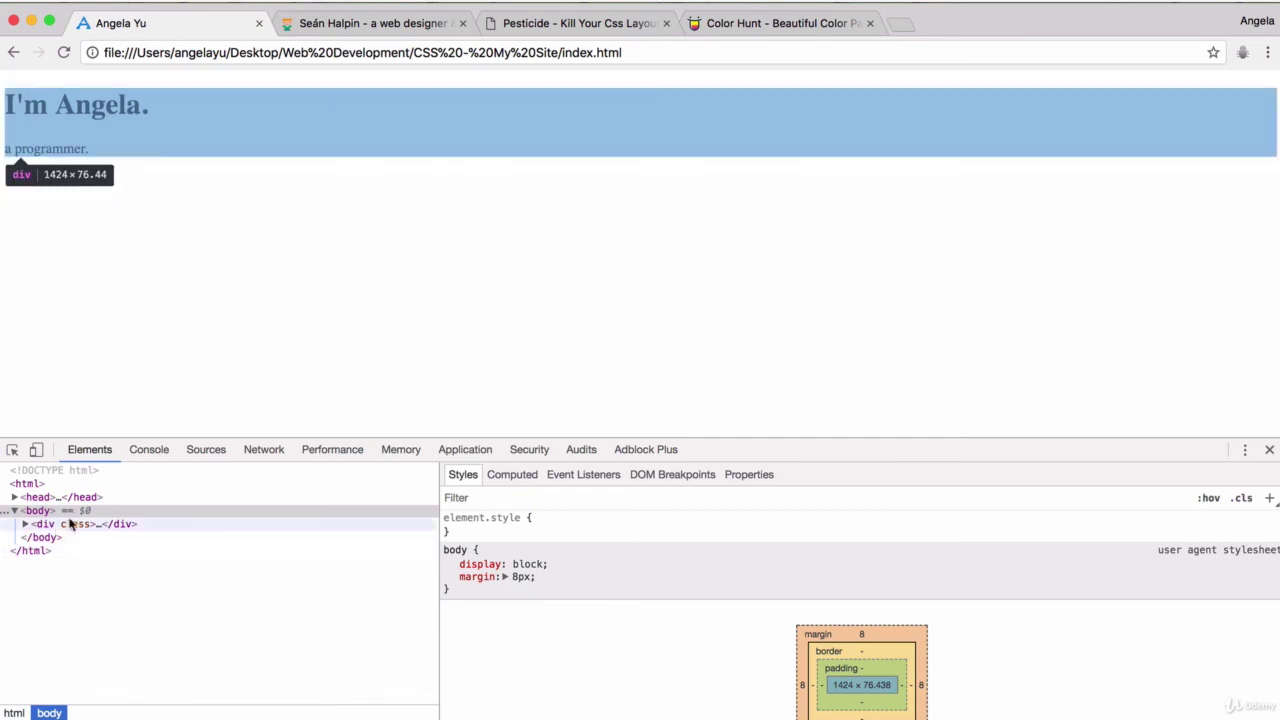
Expand the div, select the h1, and zero its top and bottom margins in the box model.
{"action": "left_click", "coordinate": [25, 526]}
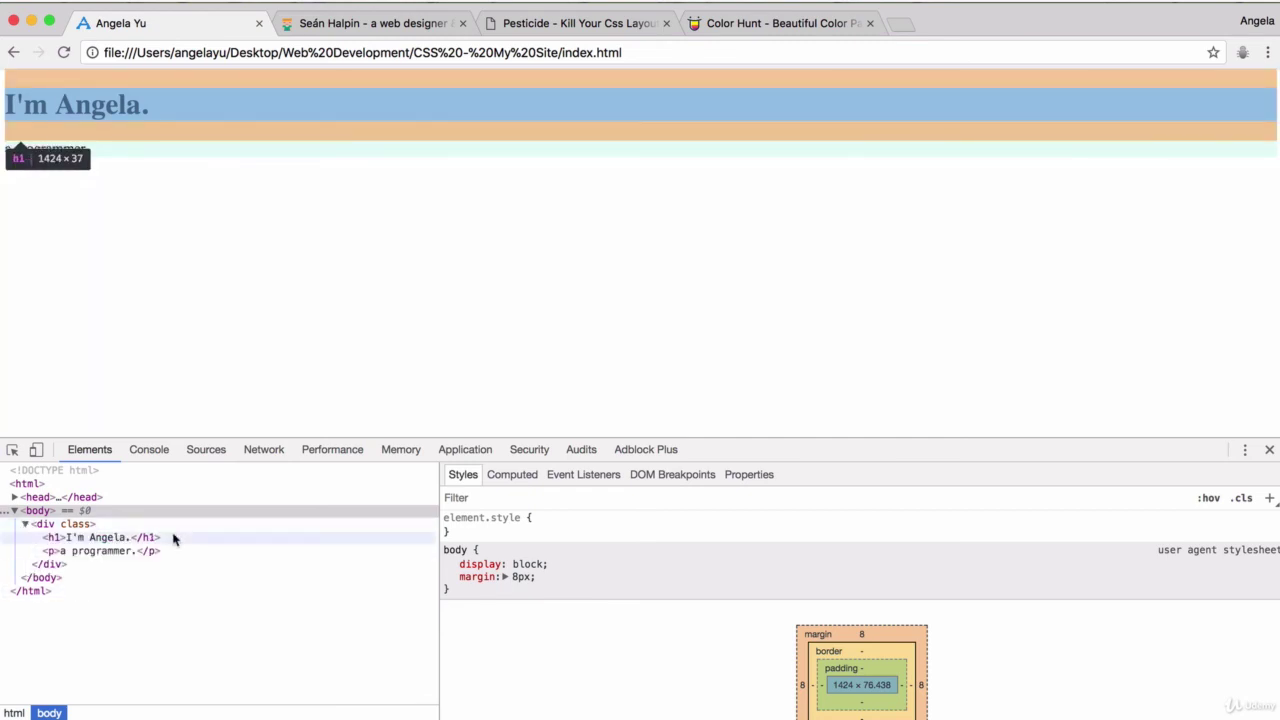
{"action": "left_click", "coordinate": [173, 539]}
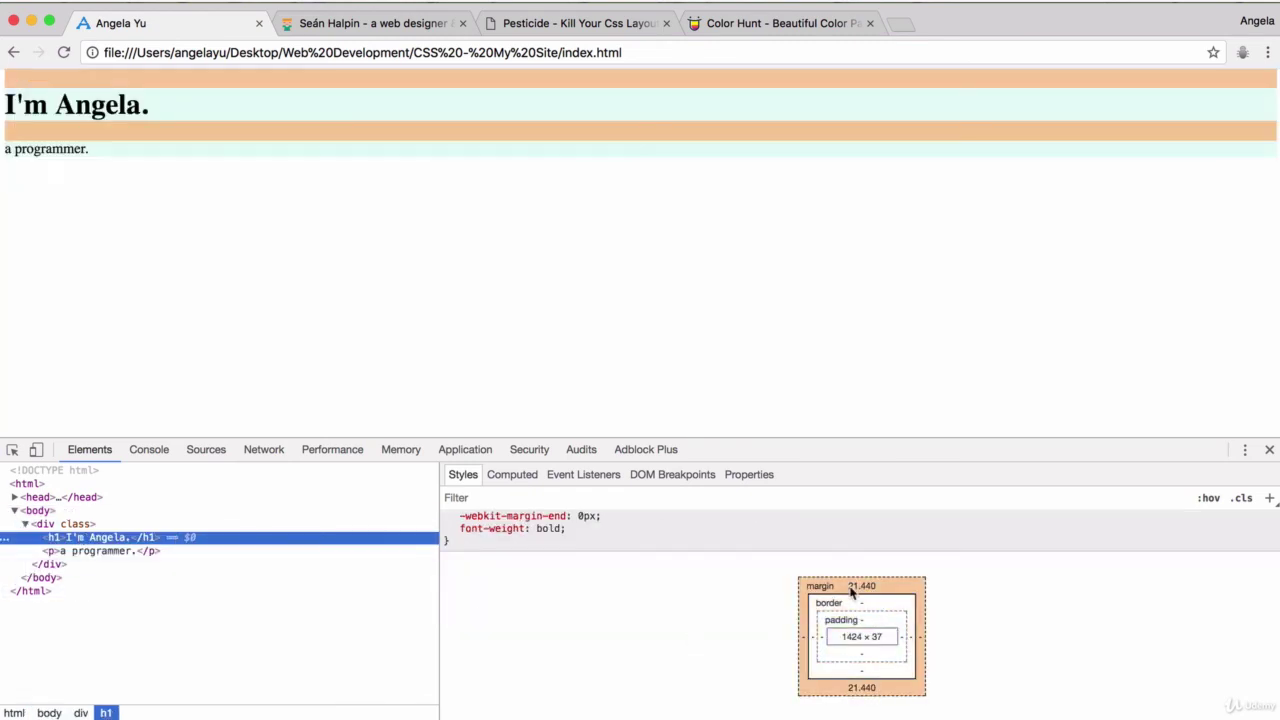
{"action": "double_click", "coordinate": [861, 586]}
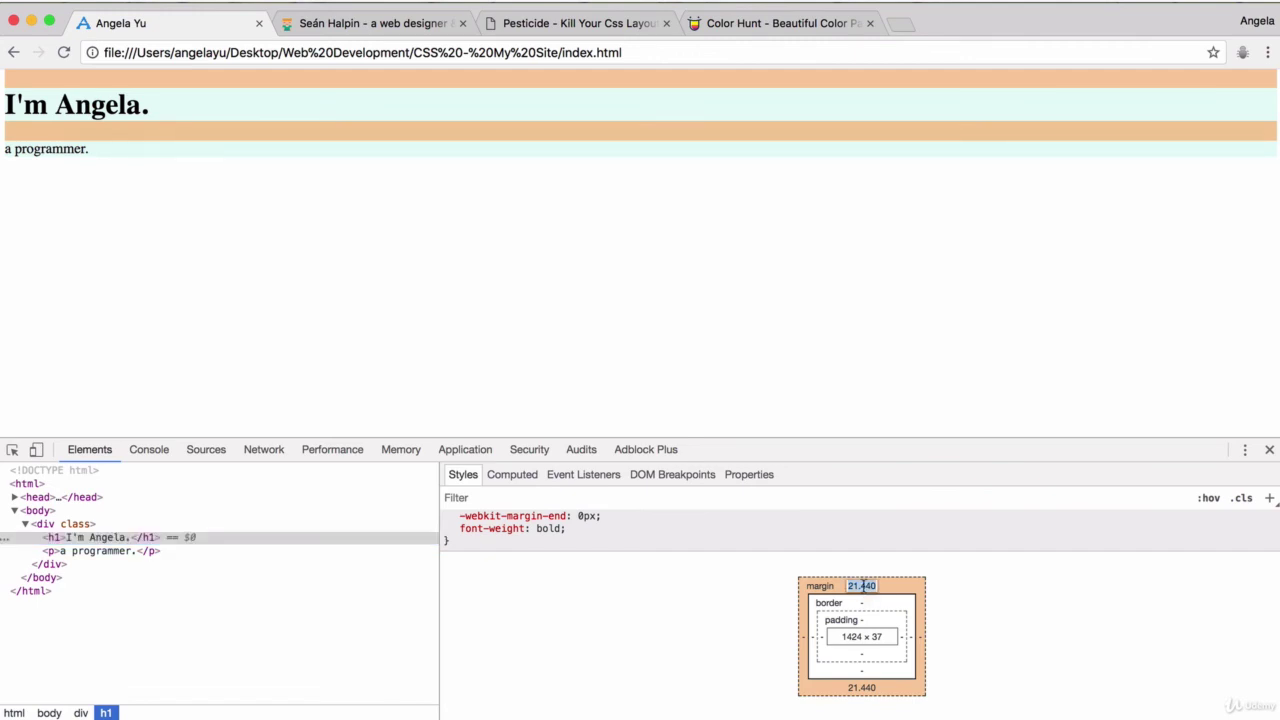
{"action": "type", "text": "0"}
{"action": "key", "text": "Return"}
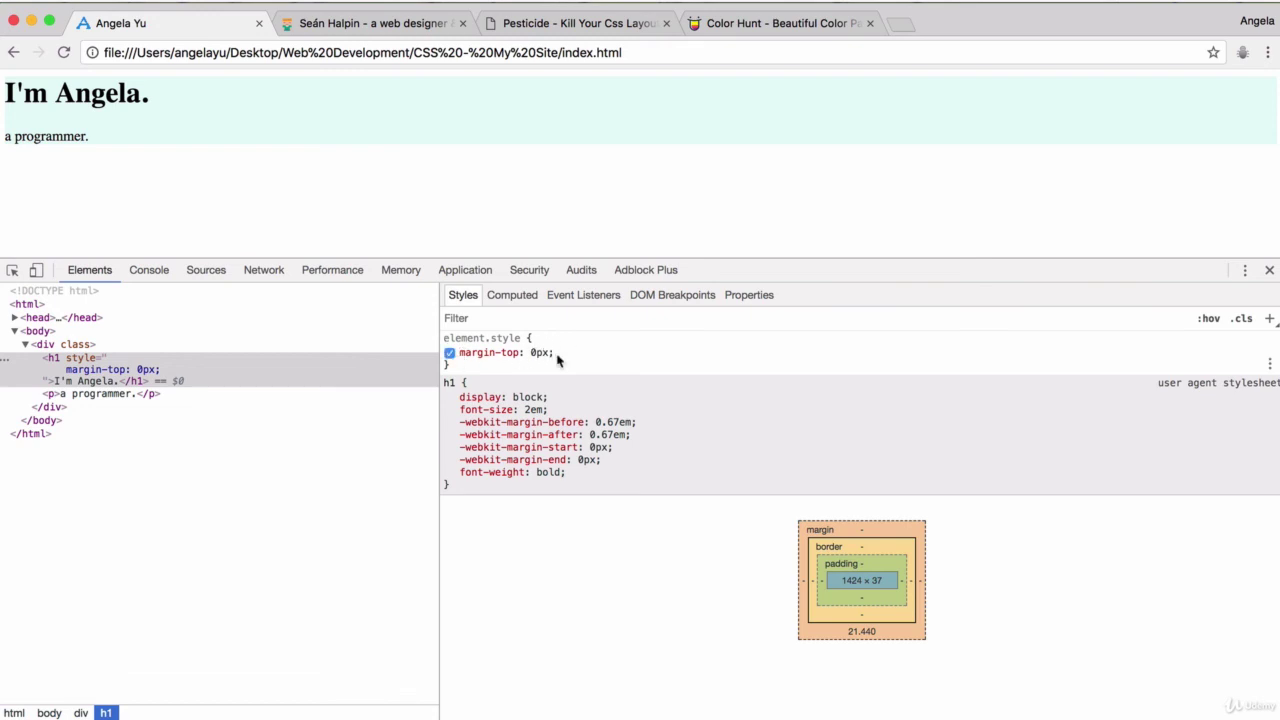
{"action": "double_click", "coordinate": [862, 632]}
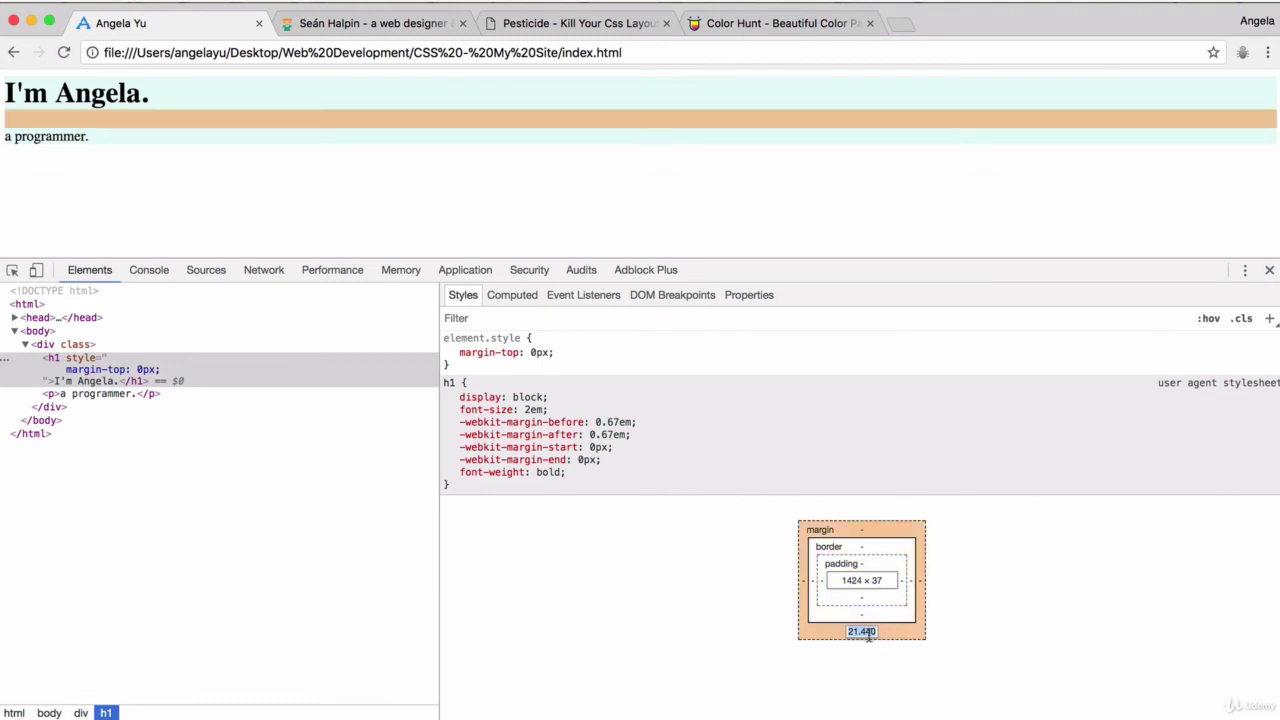
{"action": "type", "text": "0"}
{"action": "key", "text": "Return"}
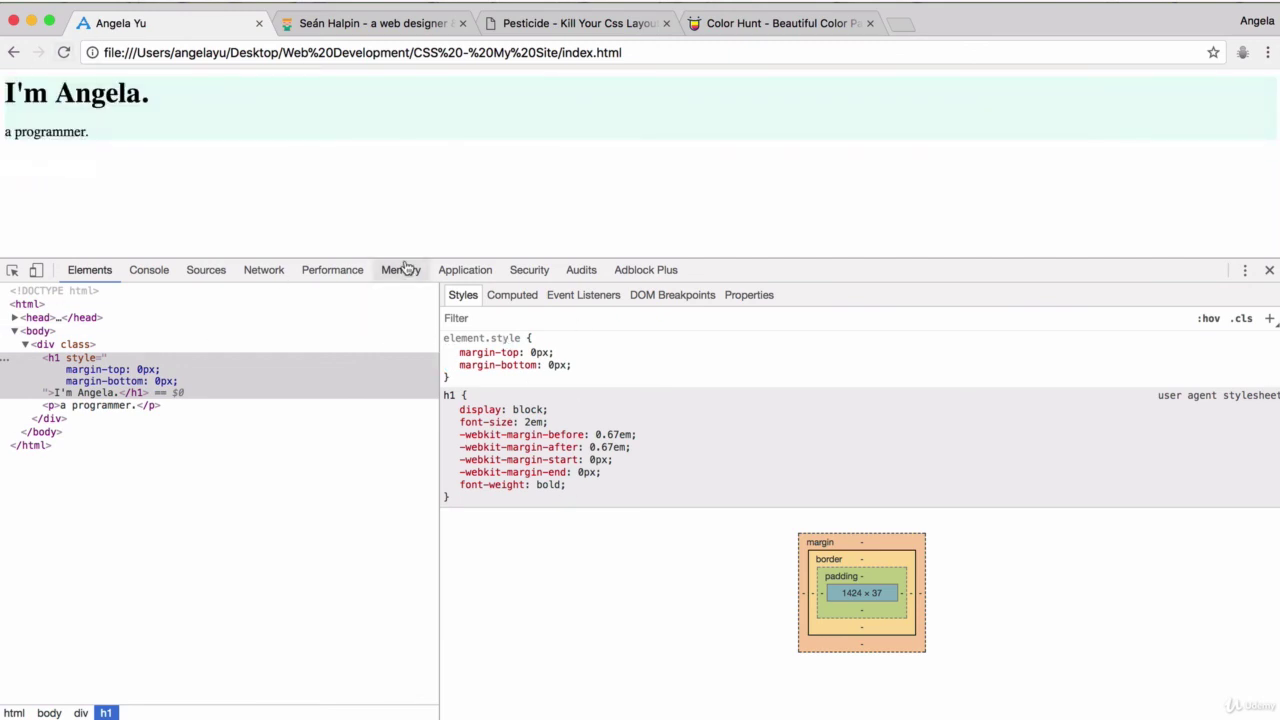
{"action": "key", "text": "super+Tab"}
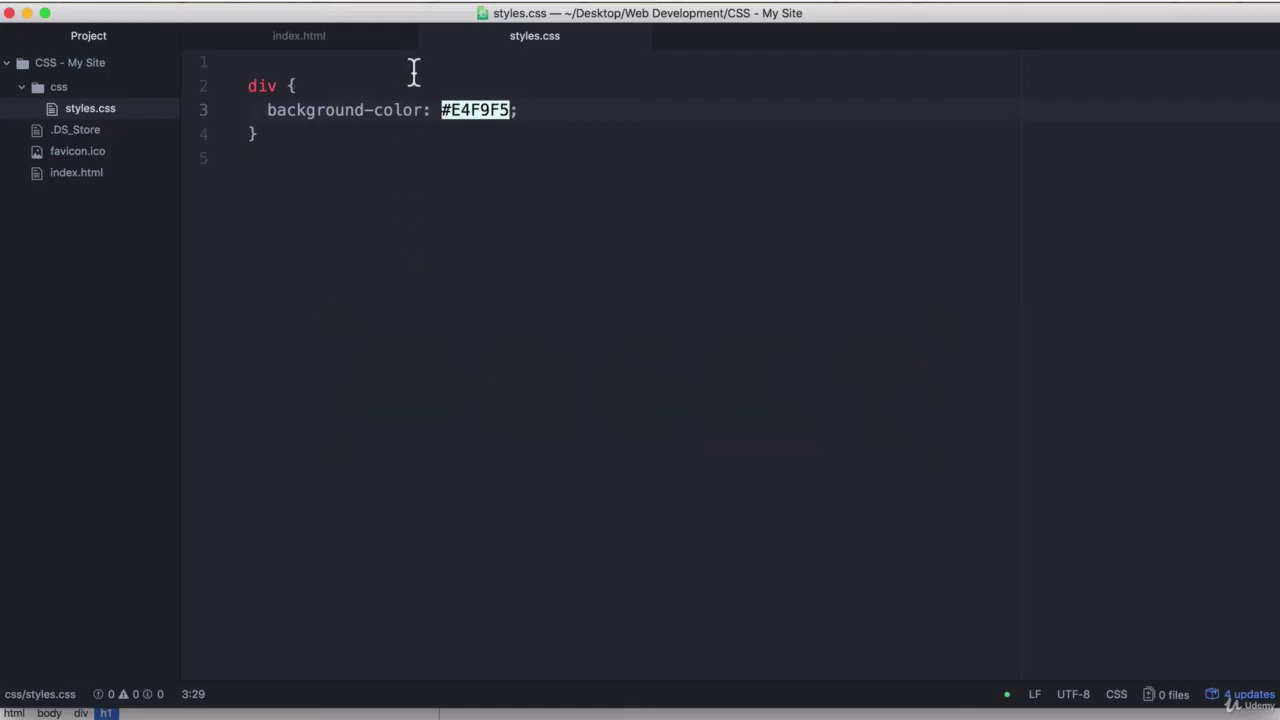
Add a body rule with margin 0 above the div rule in styles.css, using autocomplete.
{"action": "left_click", "coordinate": [438, 168]}
{"action": "left_click", "coordinate": [257, 63]}
{"action": "key", "text": "Return"}
{"action": "key", "text": "Return"}
{"action": "key", "text": "Up"}
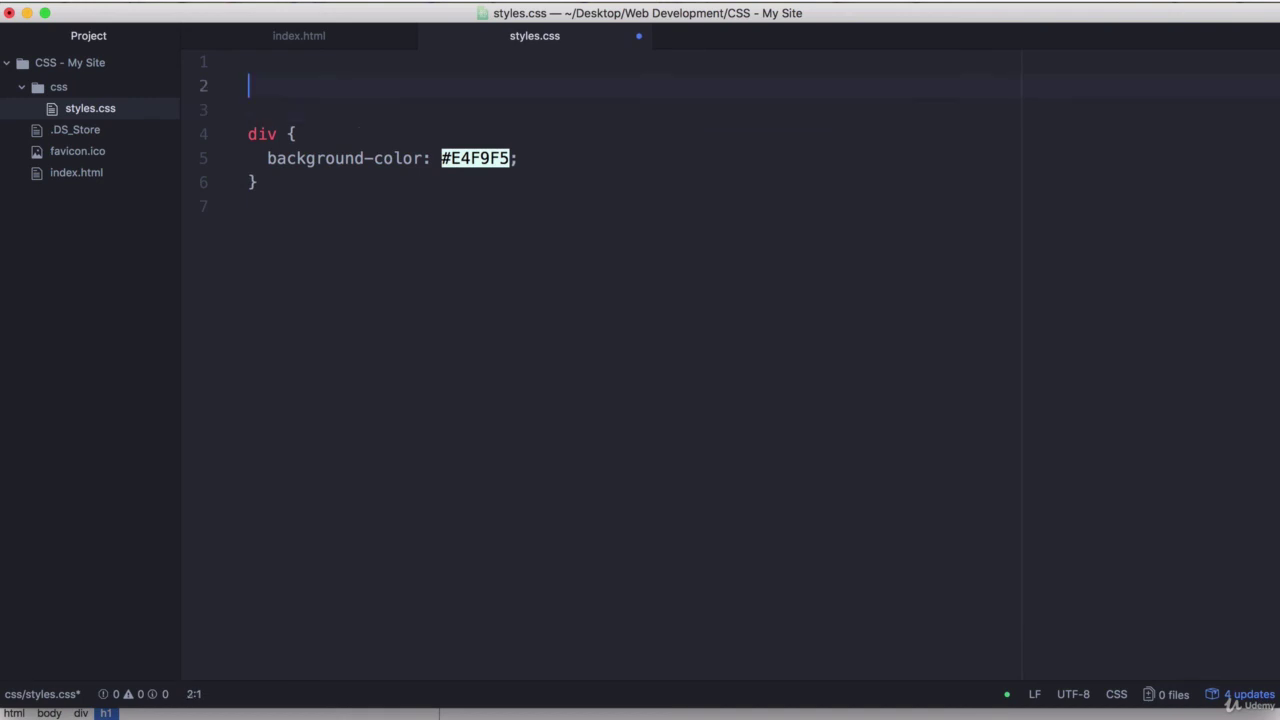
{"action": "type", "text": "body {"}
{"action": "key", "text": "Return"}
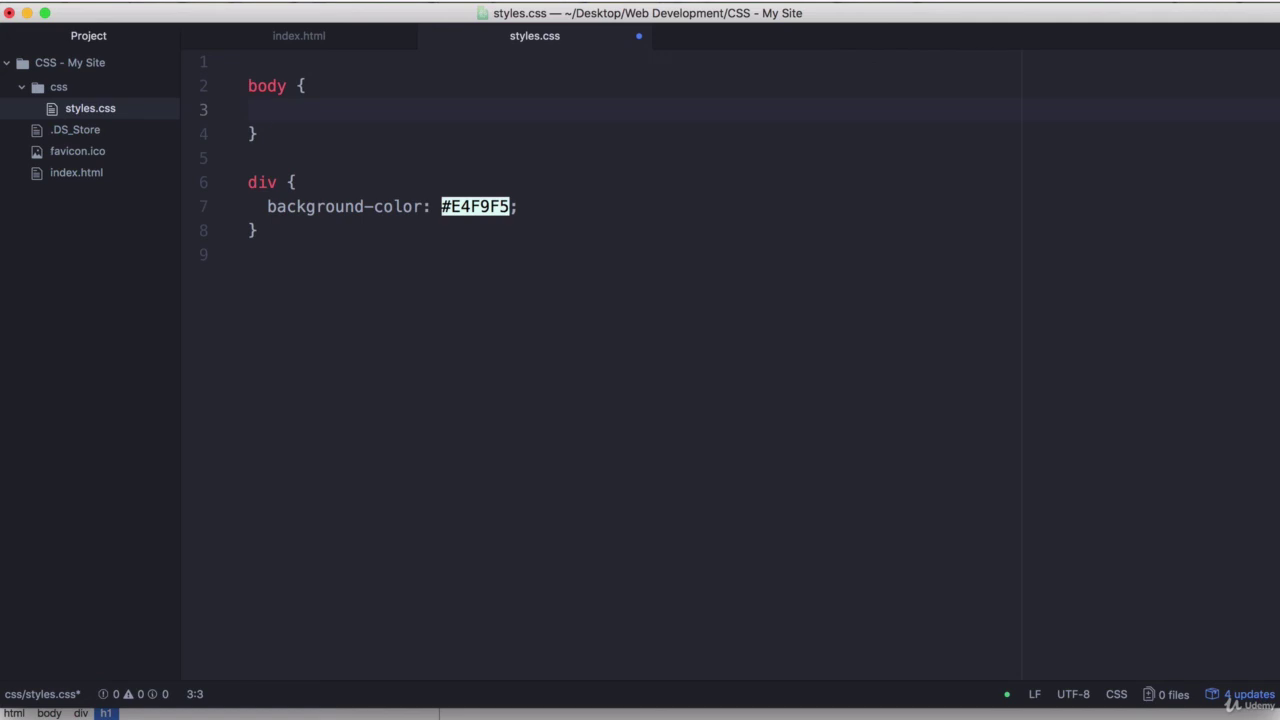
{"action": "type", "text": "mar"}
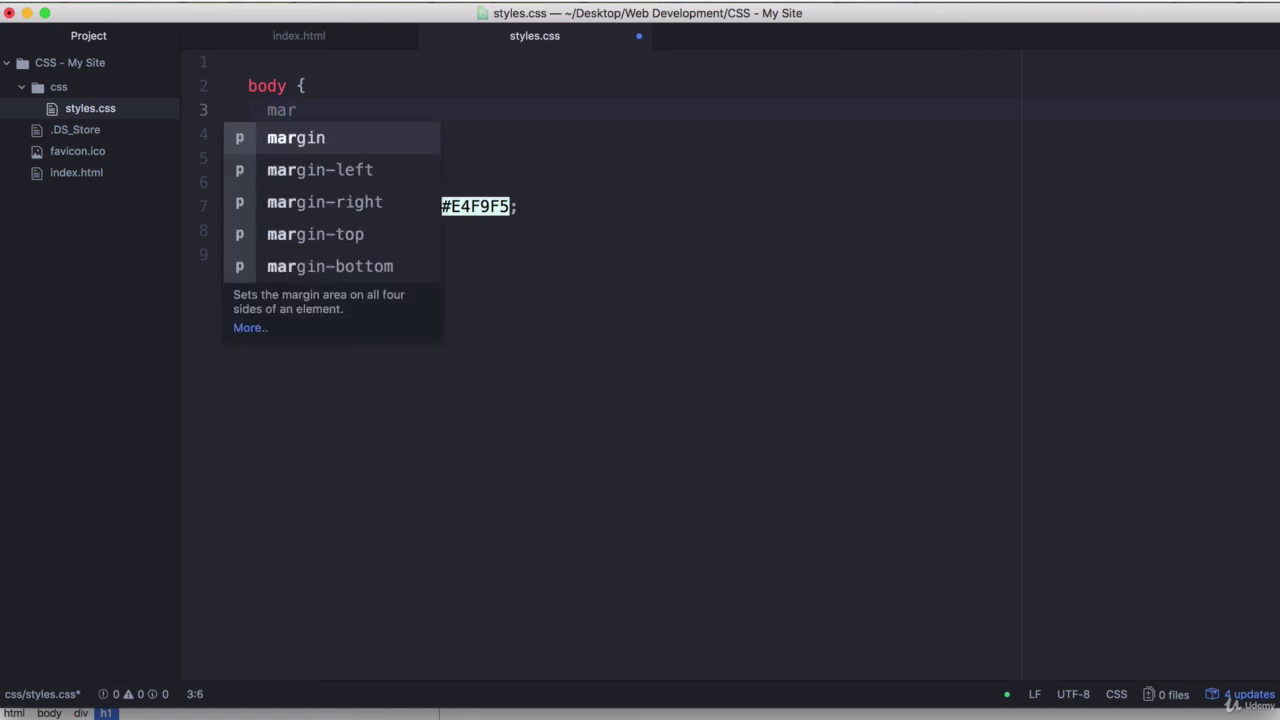
{"action": "key", "text": "Return"}
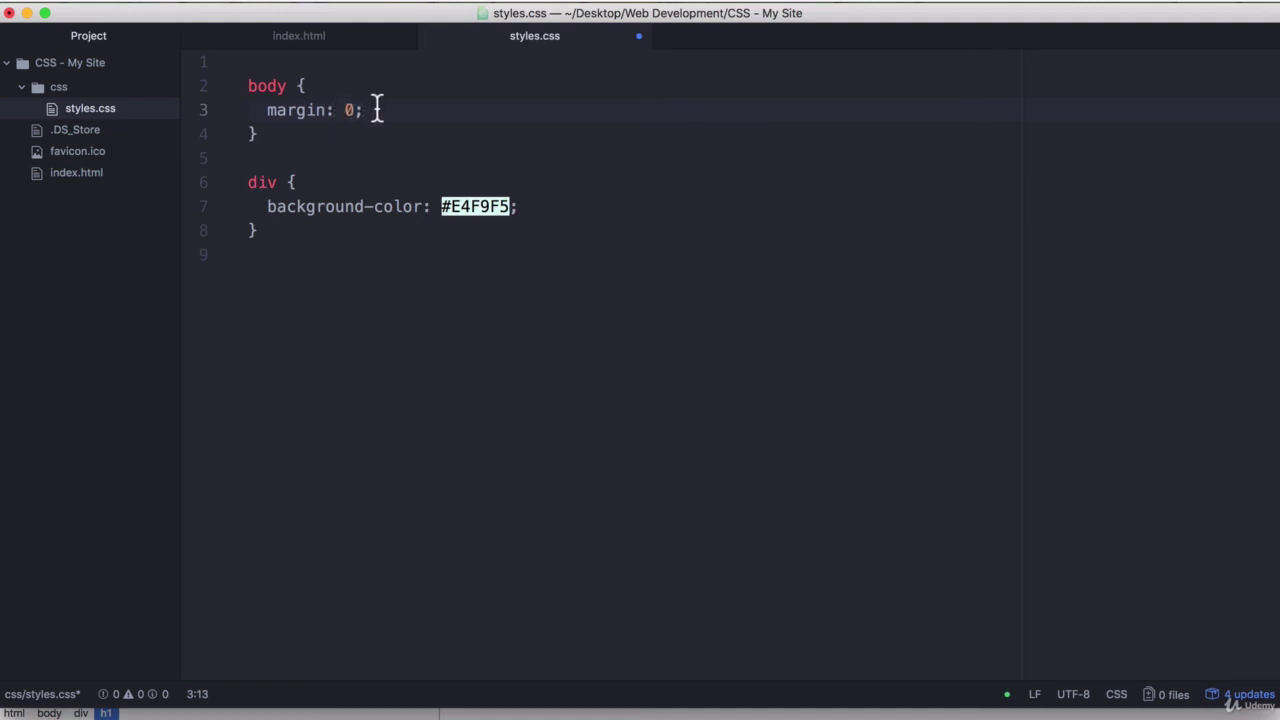
Add an h1 rule after the body rule with margin-top: 0, using autocomplete.
{"action": "left_click", "coordinate": [272, 138]}
{"action": "key", "text": "Return"}
{"action": "key", "text": "Return"}
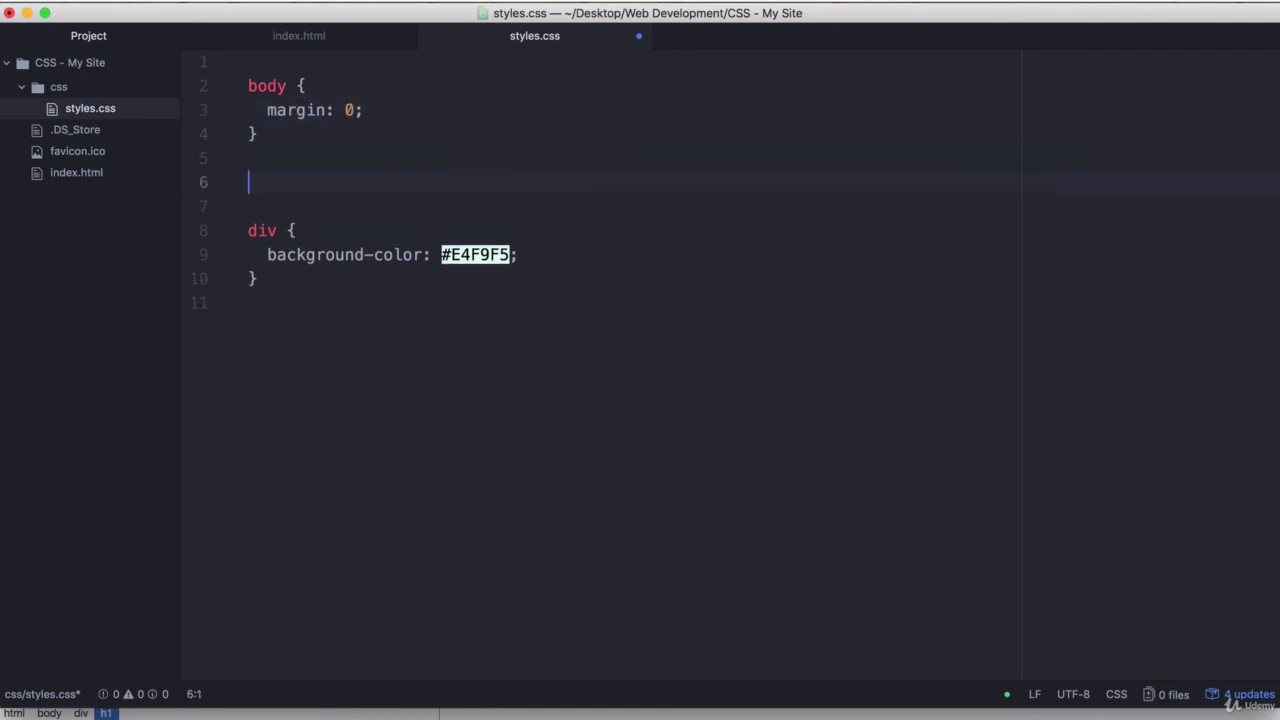
{"action": "type", "text": "h1 {"}
{"action": "key", "text": "Return"}
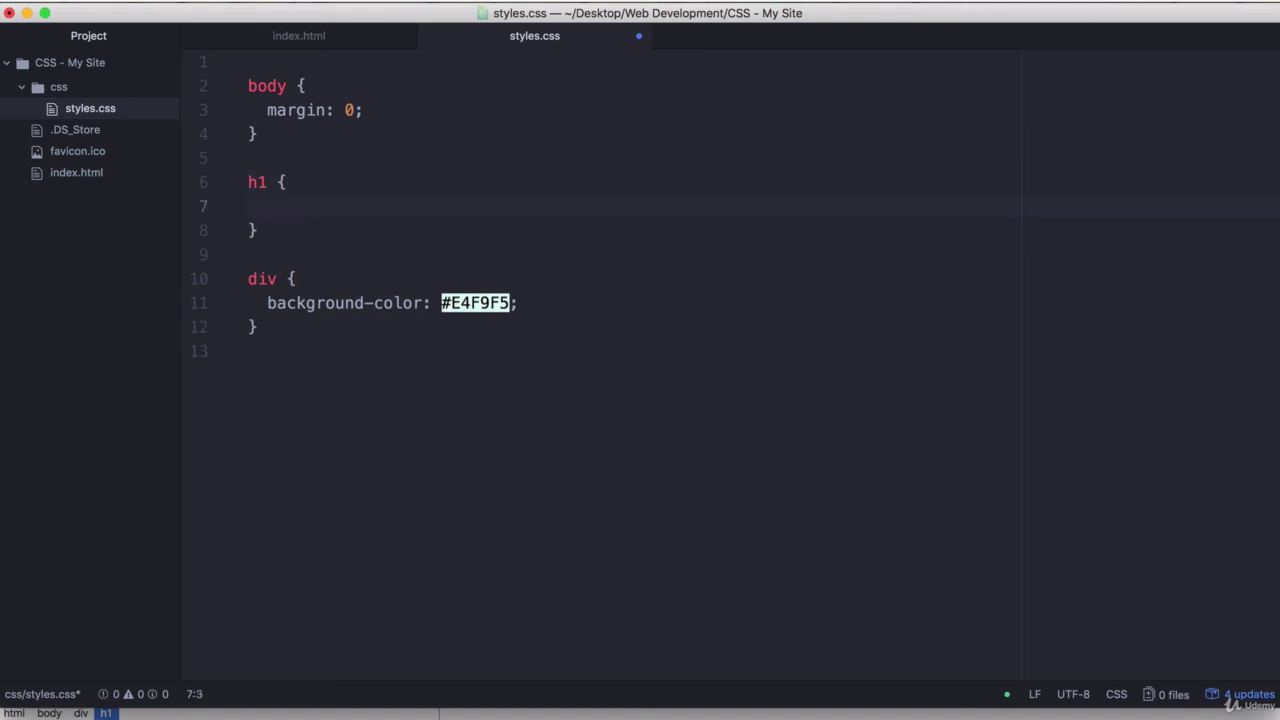
{"action": "type", "text": "mar"}
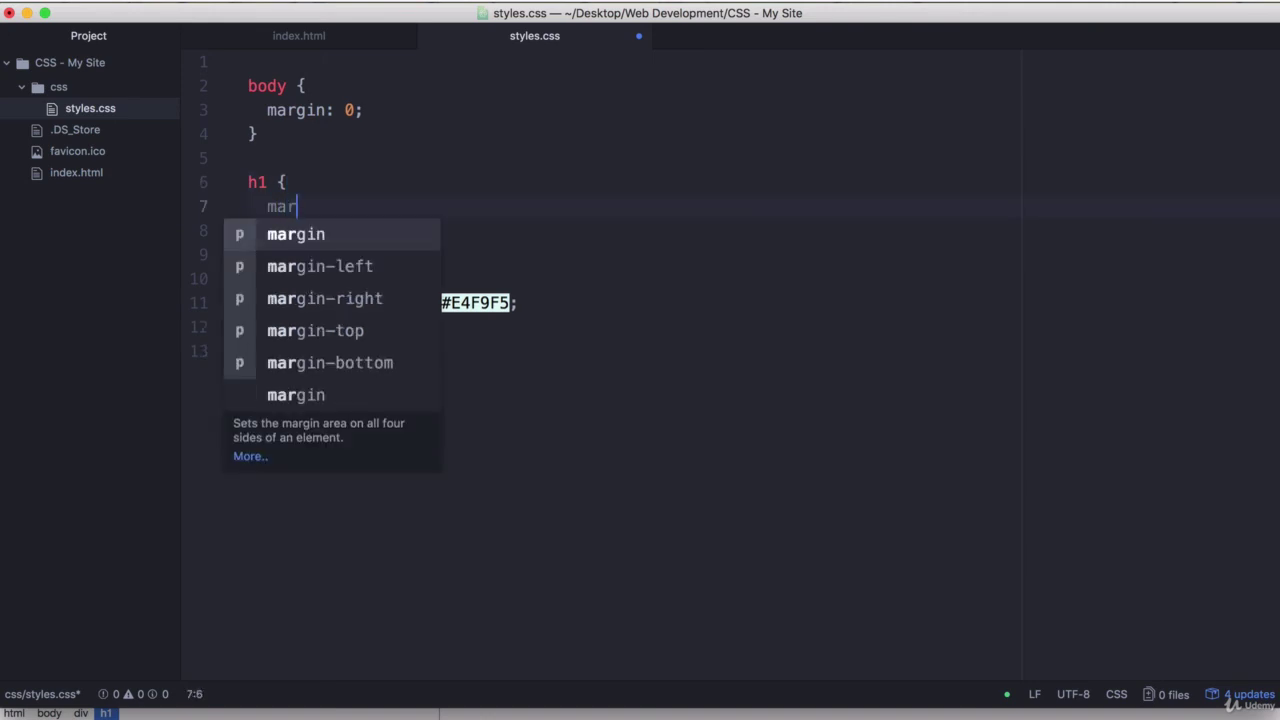
{"action": "key", "text": "Down"}
{"action": "key", "text": "Down"}
{"action": "key", "text": "Down"}
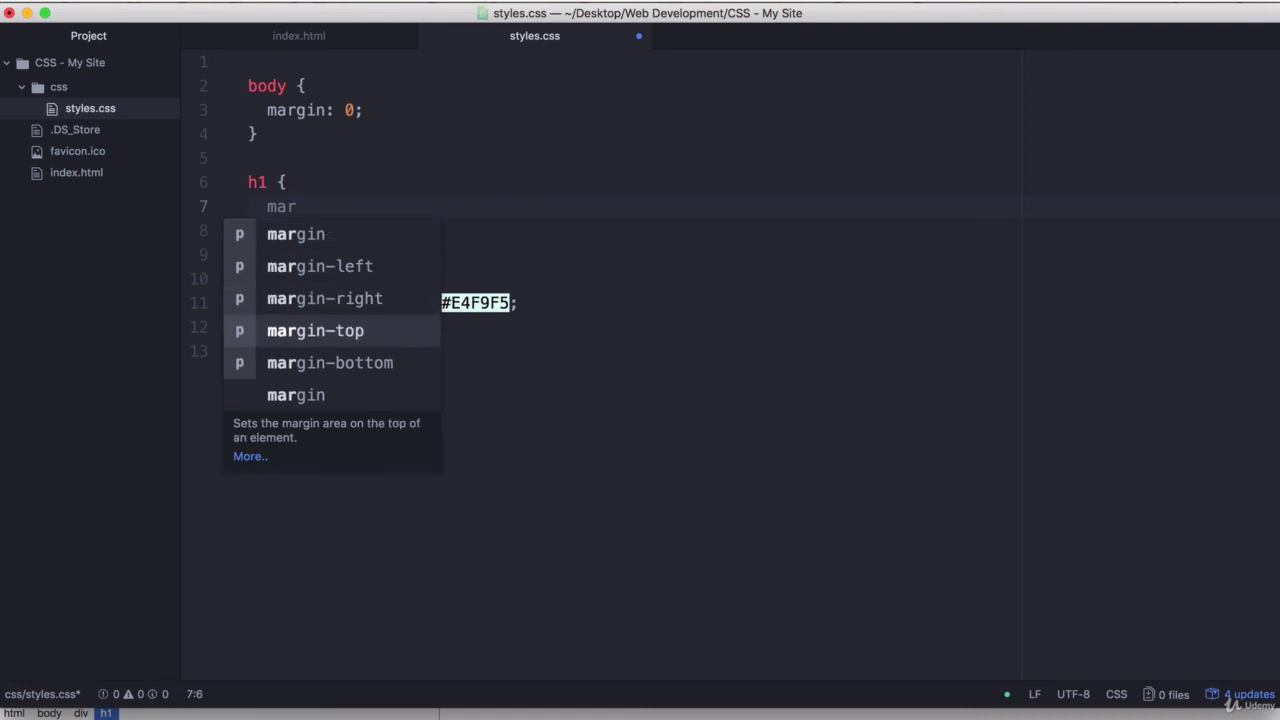
{"action": "key", "text": "Return"}
{"action": "type", "text": "0"}
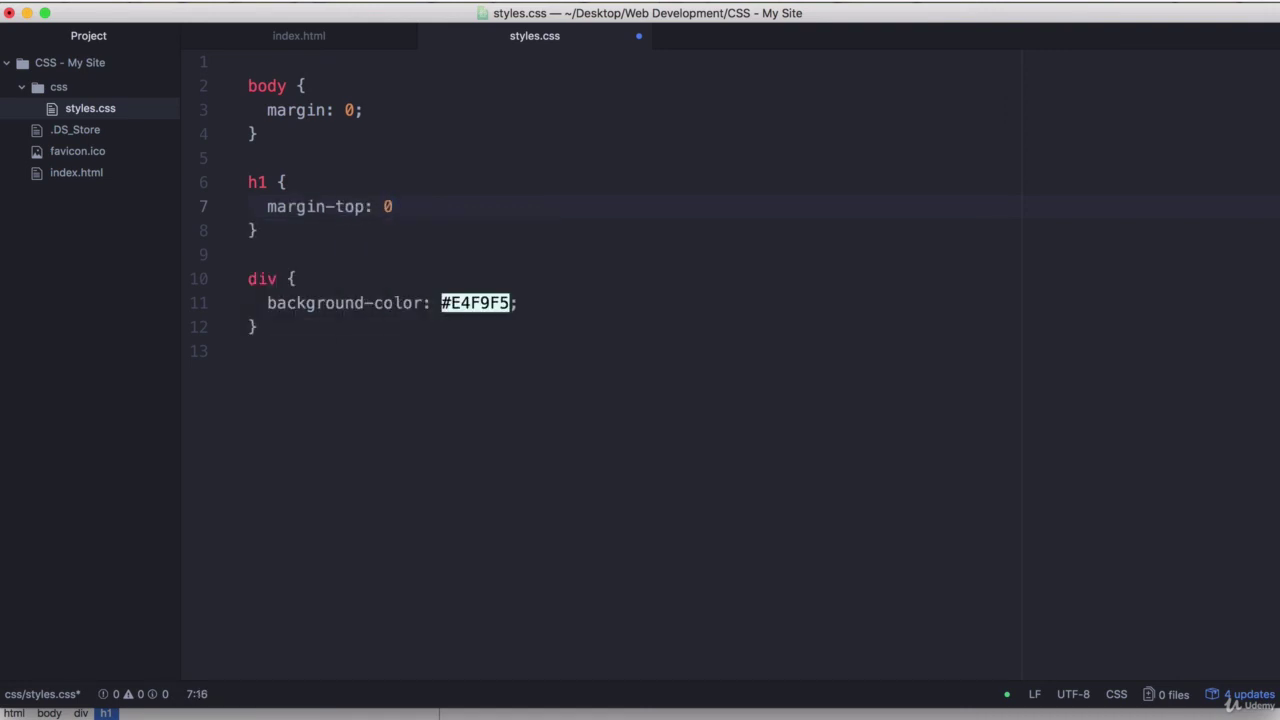
{"action": "type", "text": ";"}
Reload the page in Chrome without DevTools, showing the mint band flush, then reopen DevTools to inspect body.
{"action": "left_click", "coordinate": [393, 207]}
{"action": "left_click", "coordinate": [396, 207]}
{"action": "key", "text": "super+Tab"}
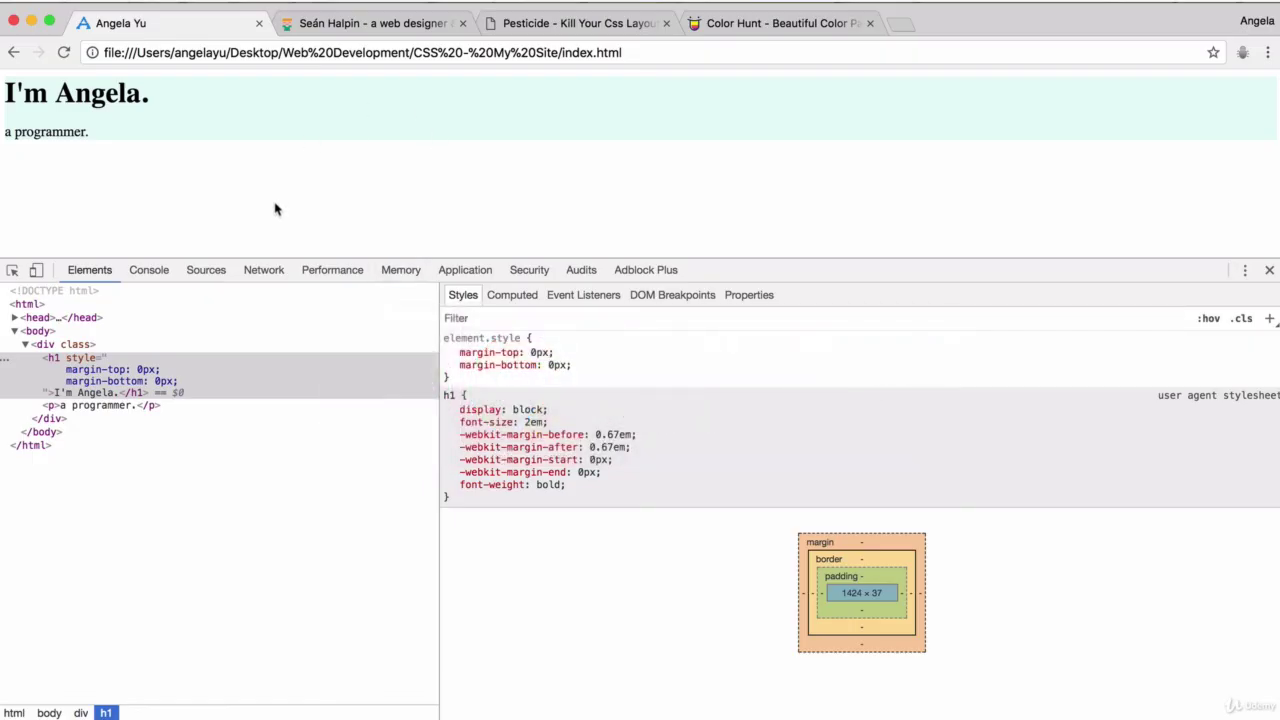
{"action": "left_click", "coordinate": [1269, 270]}
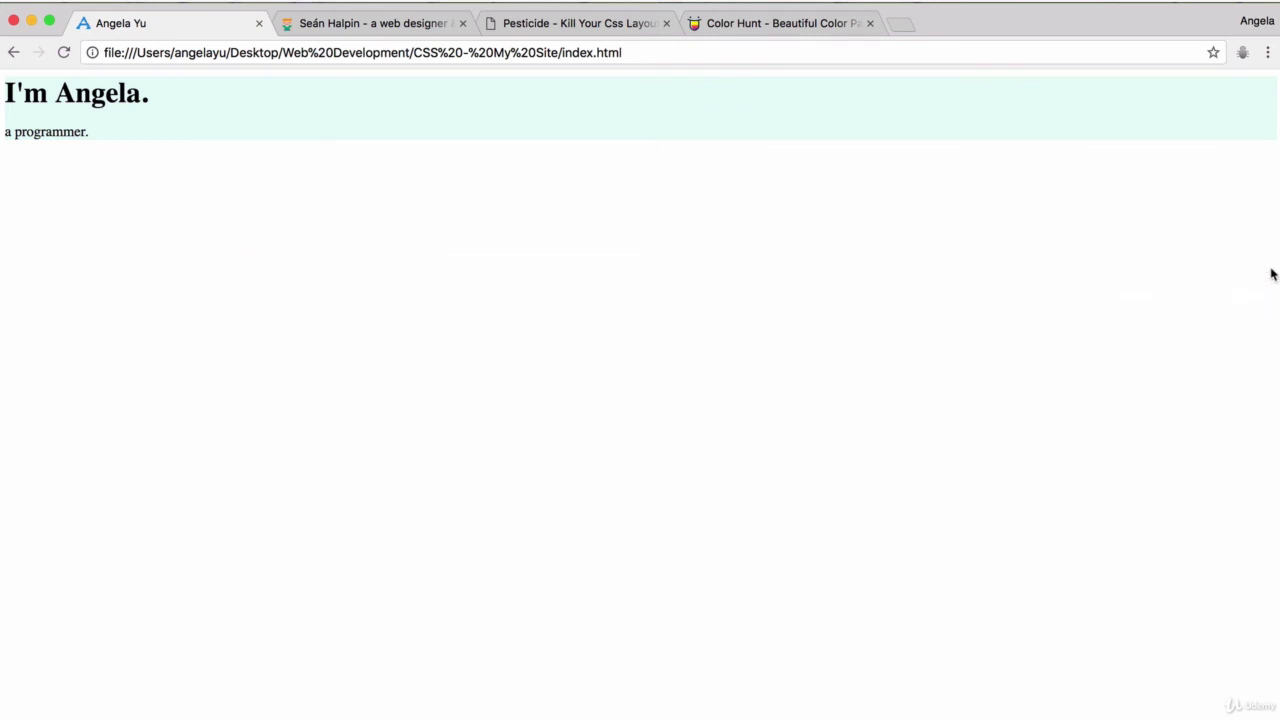
{"action": "key", "text": "super+r"}
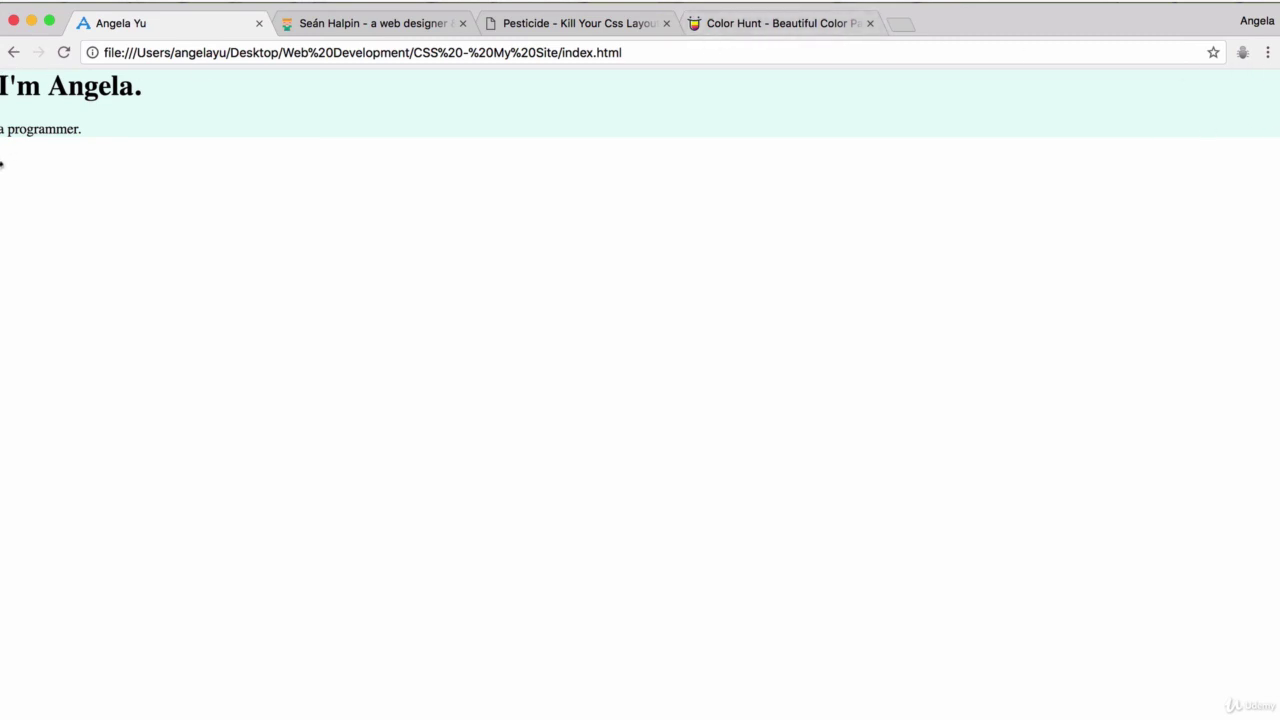
{"action": "key", "text": "super+alt+i"}
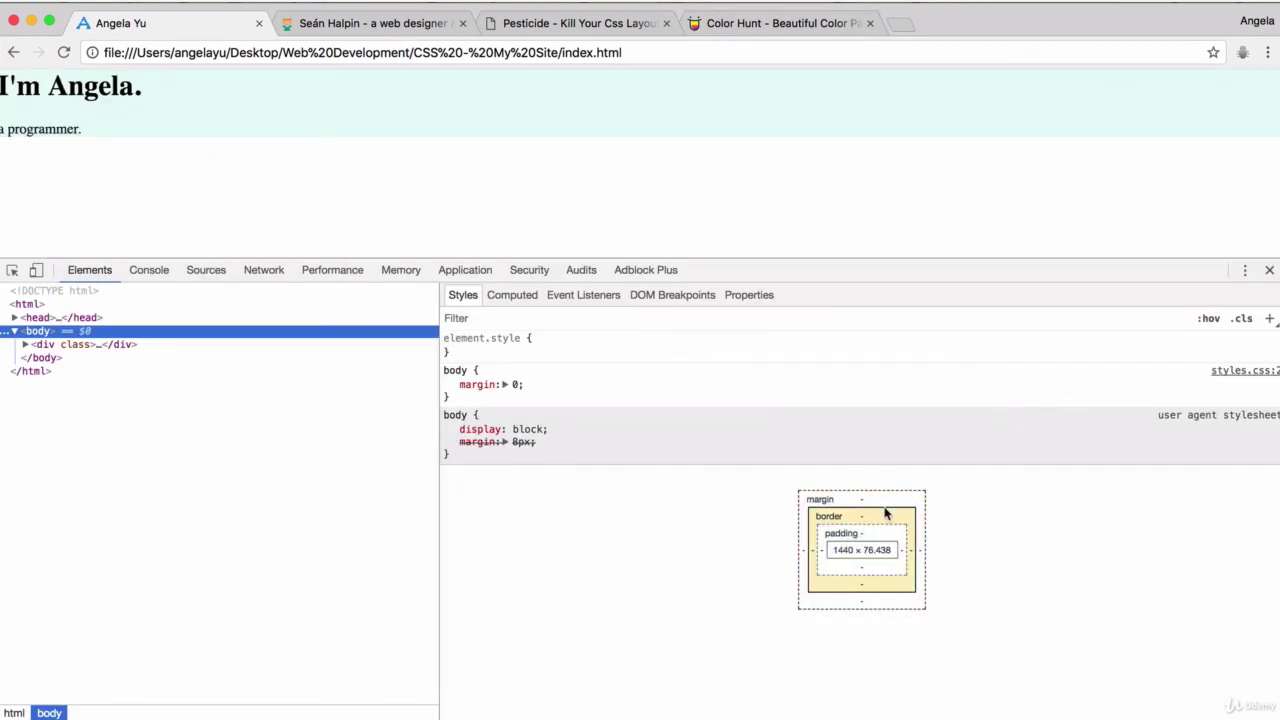